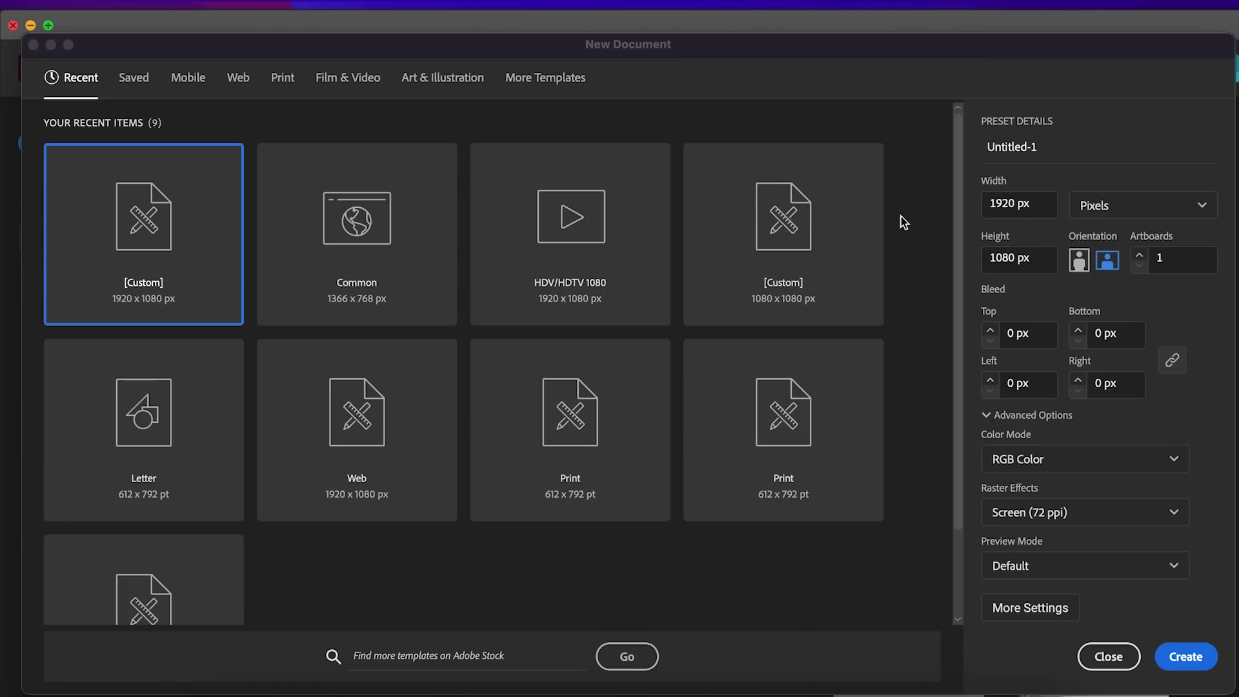
# - Create a new 1920 x 1080 px document named Disco Ball
pyautogui.click(1076, 154)
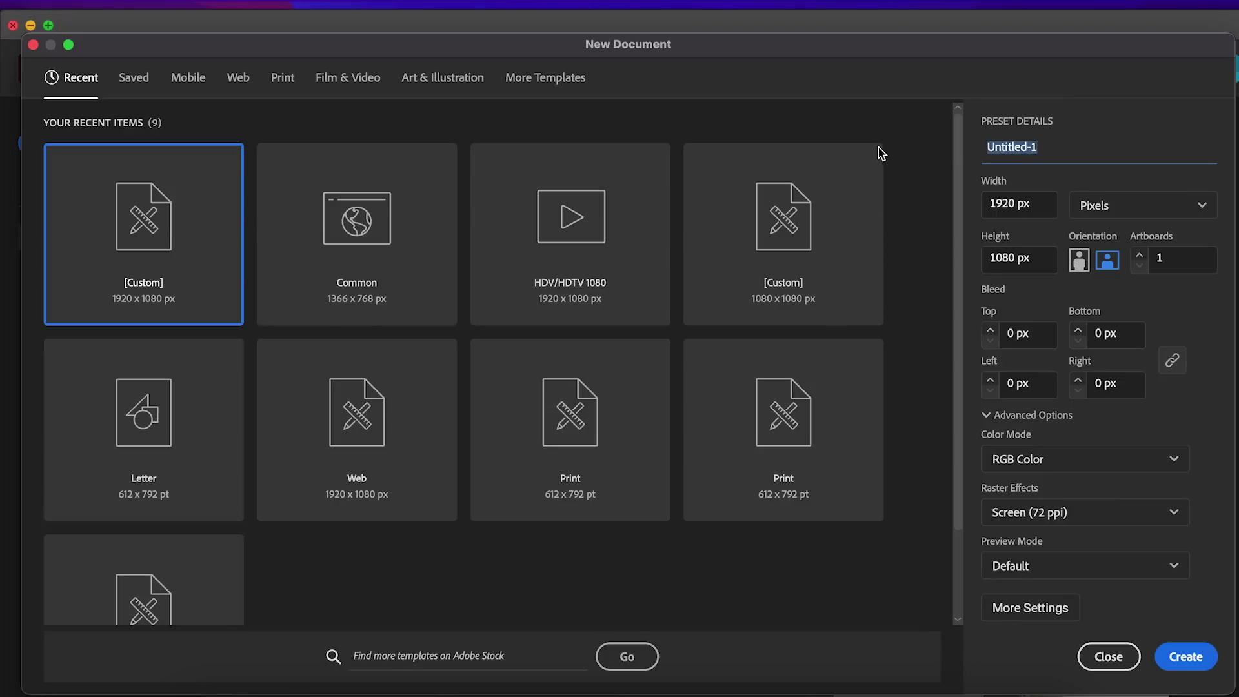
pyautogui.write('Disco Ball')
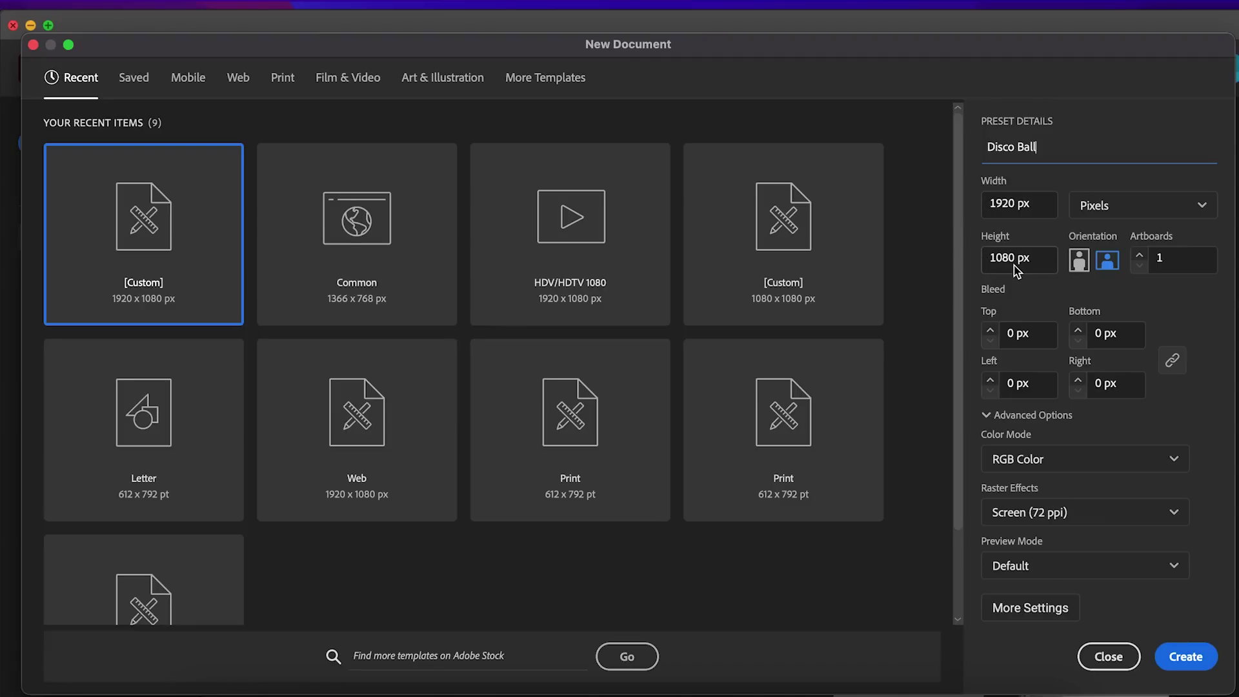
pyautogui.click(1186, 657)
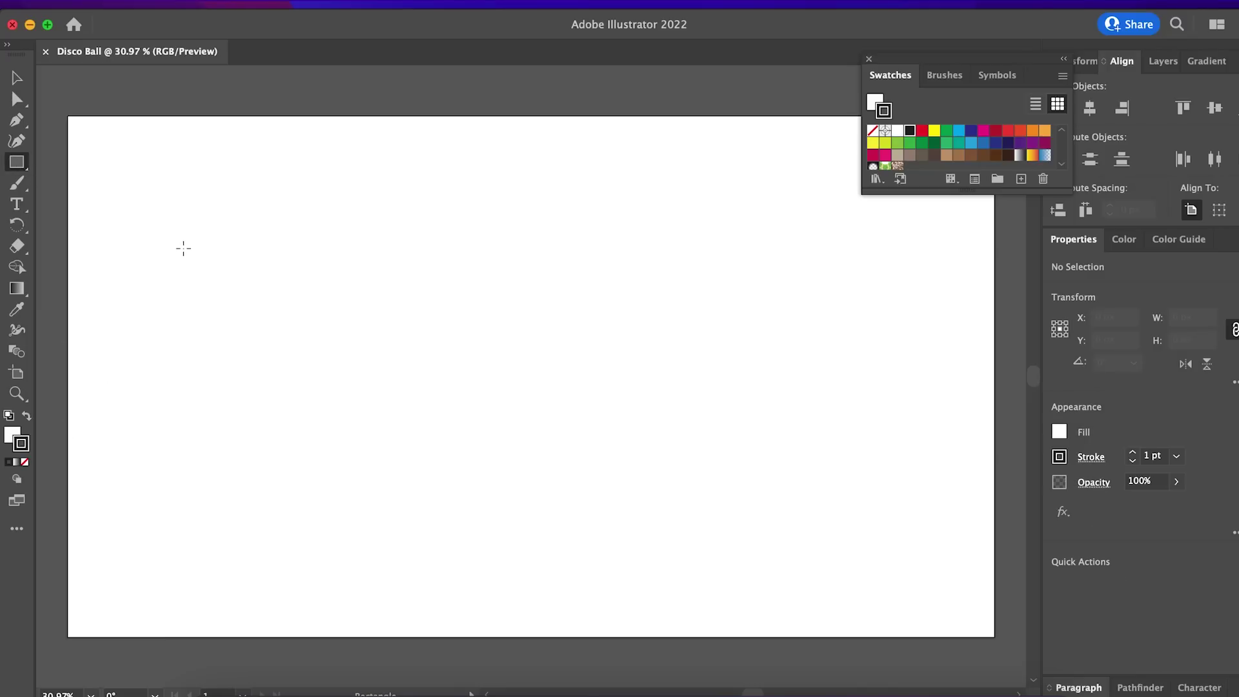
# - Create a 50 x 50 px square in the upper-left area of the artboard and deselect it
pyautogui.click(601, 336)
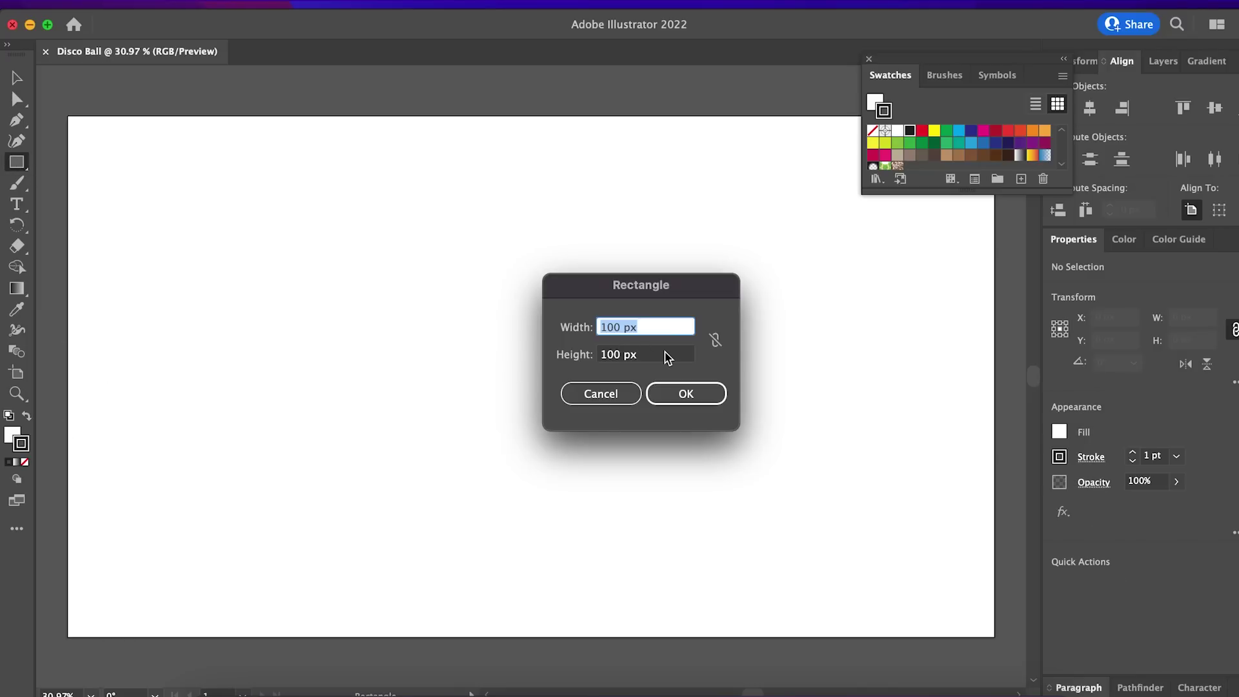
pyautogui.write('50')
pyautogui.press('Tab')
pyautogui.write('50')
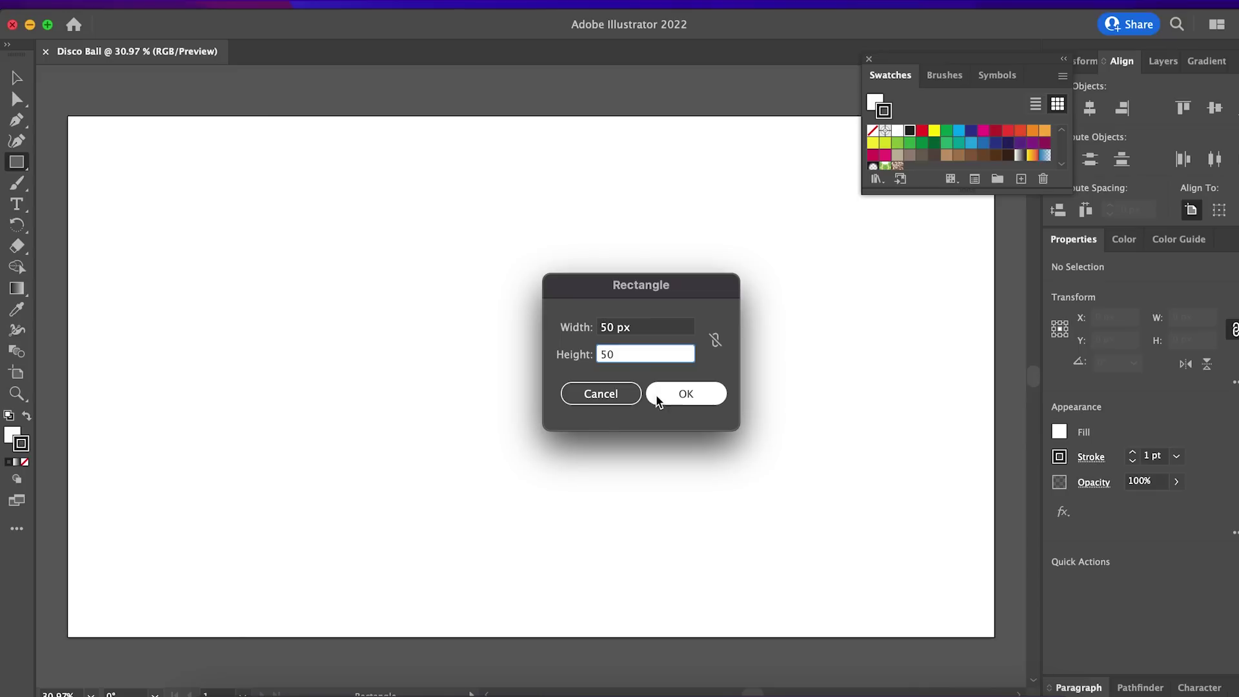
pyautogui.click(655, 393)
pyautogui.press('v')
pyautogui.click(176, 92)
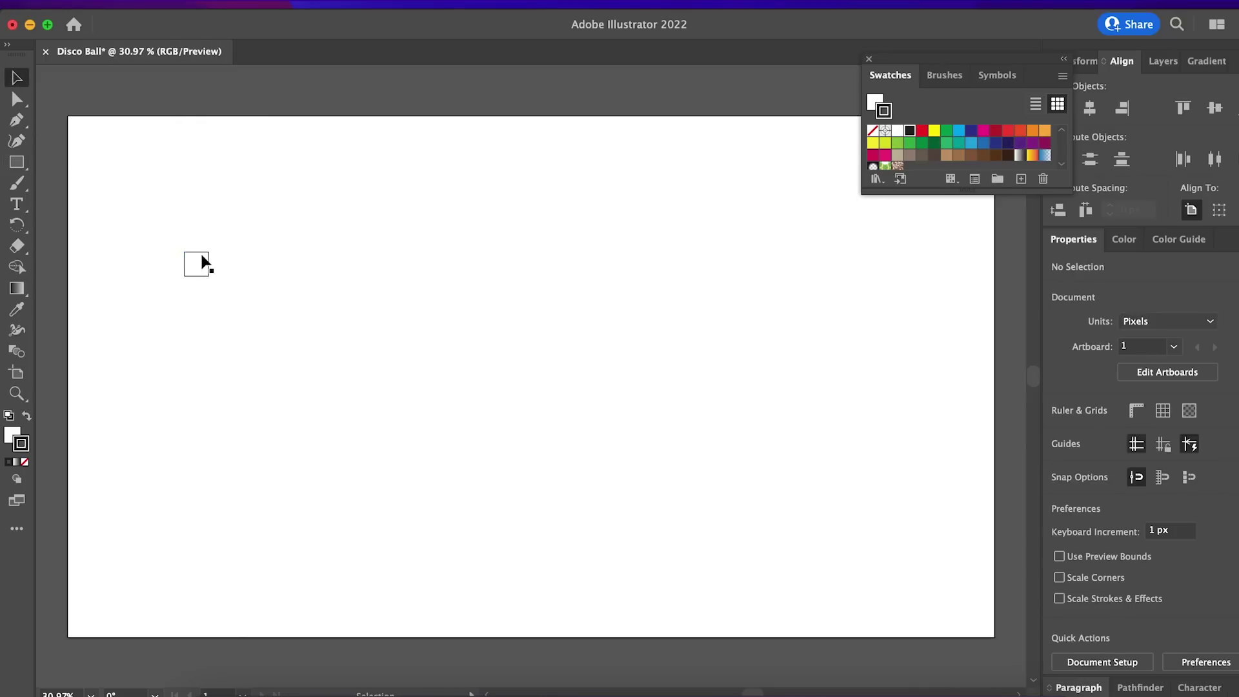
# - Copy the square directly to its right and repeat the copy to build a horizontal row of 30 squares
pyautogui.moveTo(252, 272); pyautogui.dragTo(231, 268)
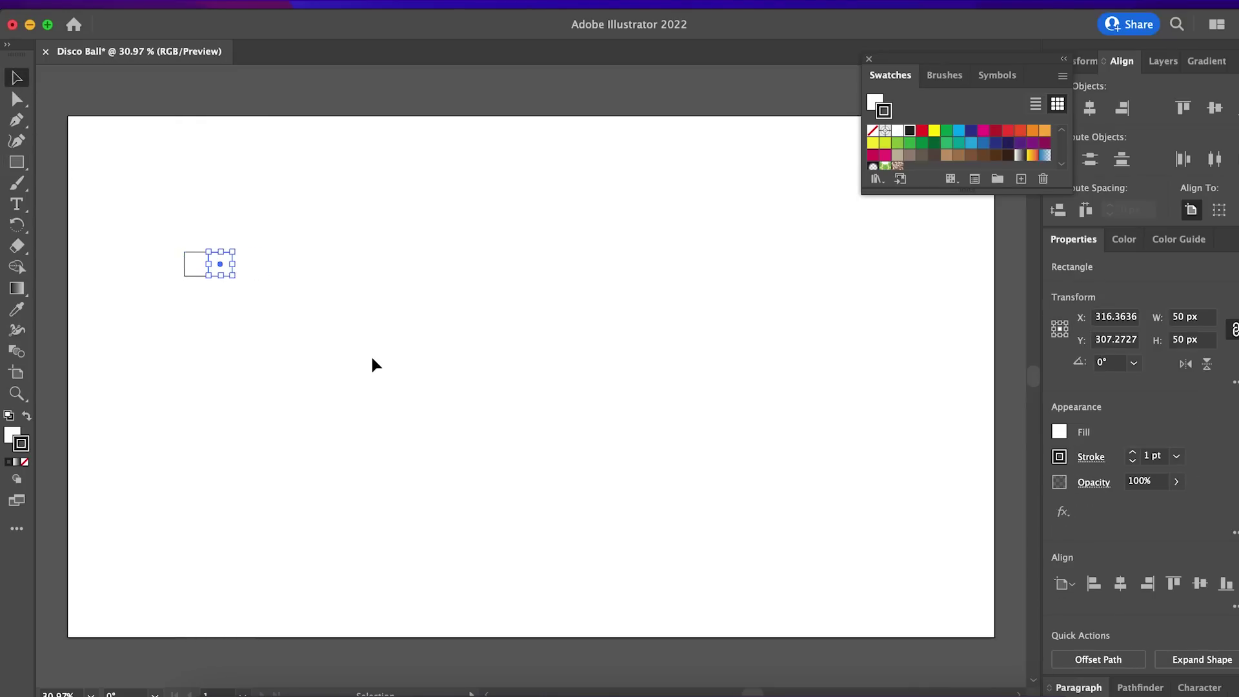
pyautogui.press('super+d')
pyautogui.press('super+d')
pyautogui.press('super+d')
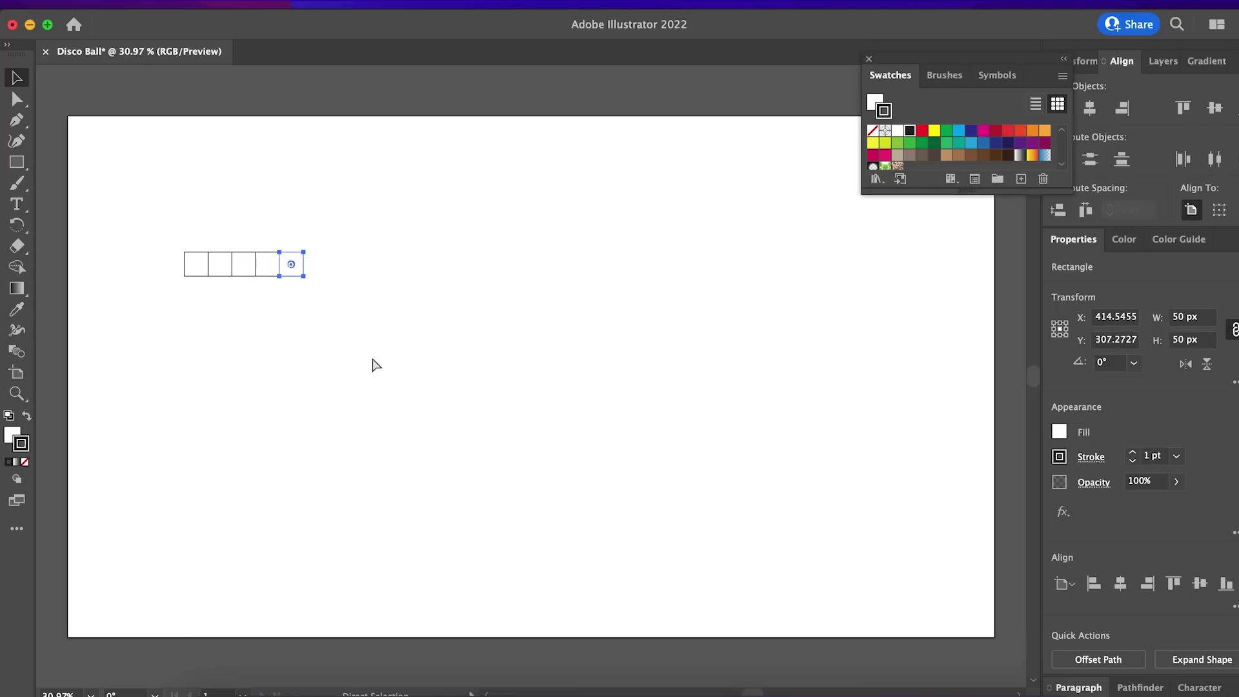
pyautogui.press('super+d')
pyautogui.press('super+d')
pyautogui.press('super+d')
pyautogui.press('super+d')
pyautogui.press('super+d')
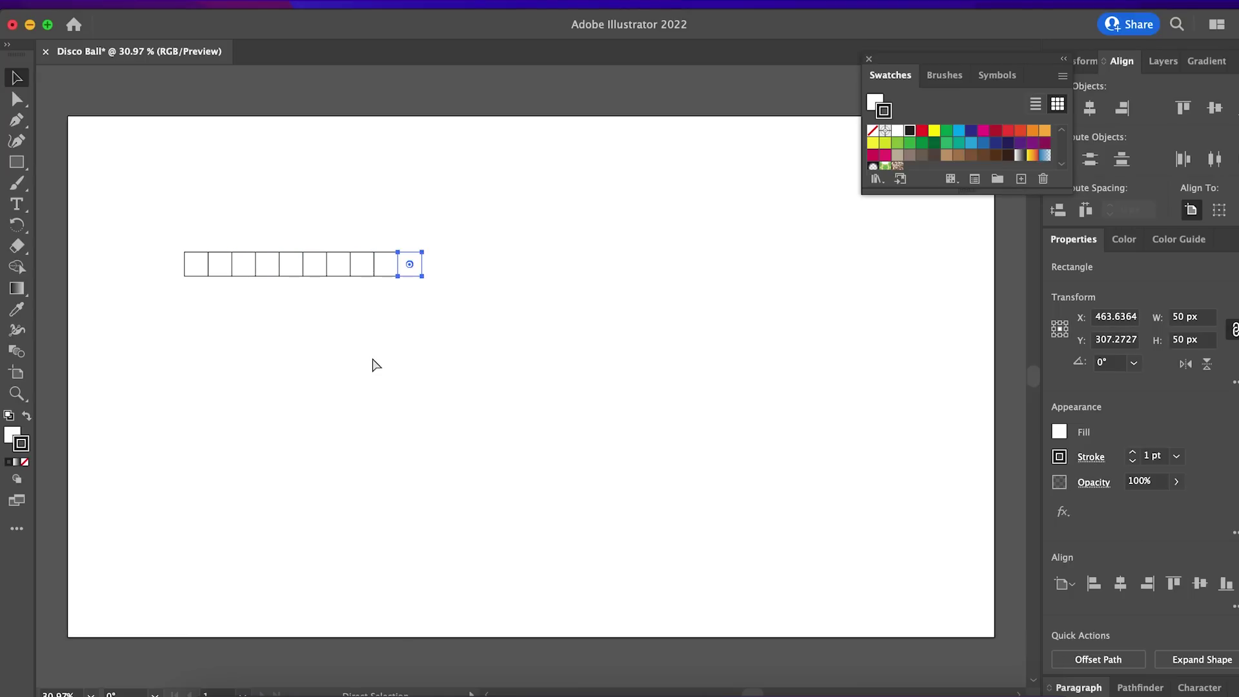
pyautogui.press('super+d')
pyautogui.press('super+d')
pyautogui.press('super+d')
pyautogui.press('super+d')
pyautogui.press('super+d')
pyautogui.press('super+d')
pyautogui.press('super+d')
pyautogui.press('super+d')
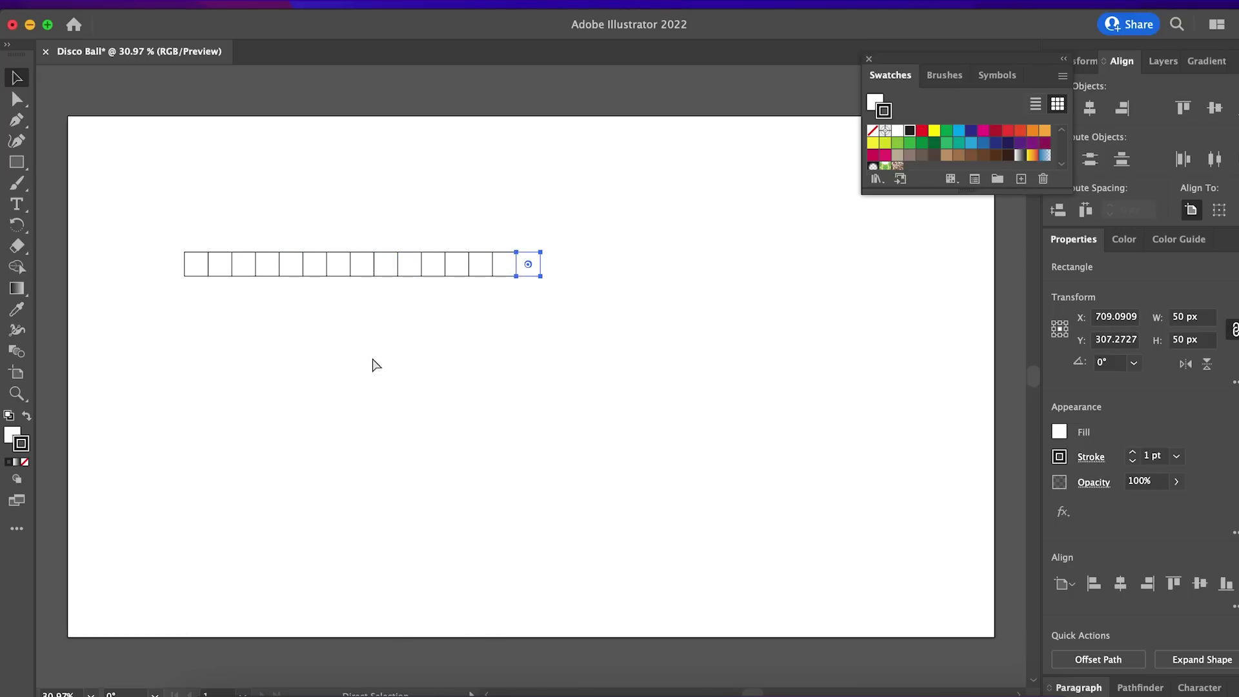
pyautogui.press('super+d')
pyautogui.press('super+d')
pyautogui.press('super+d')
pyautogui.press('super+d')
pyautogui.press('super+d')
pyautogui.press('super+d')
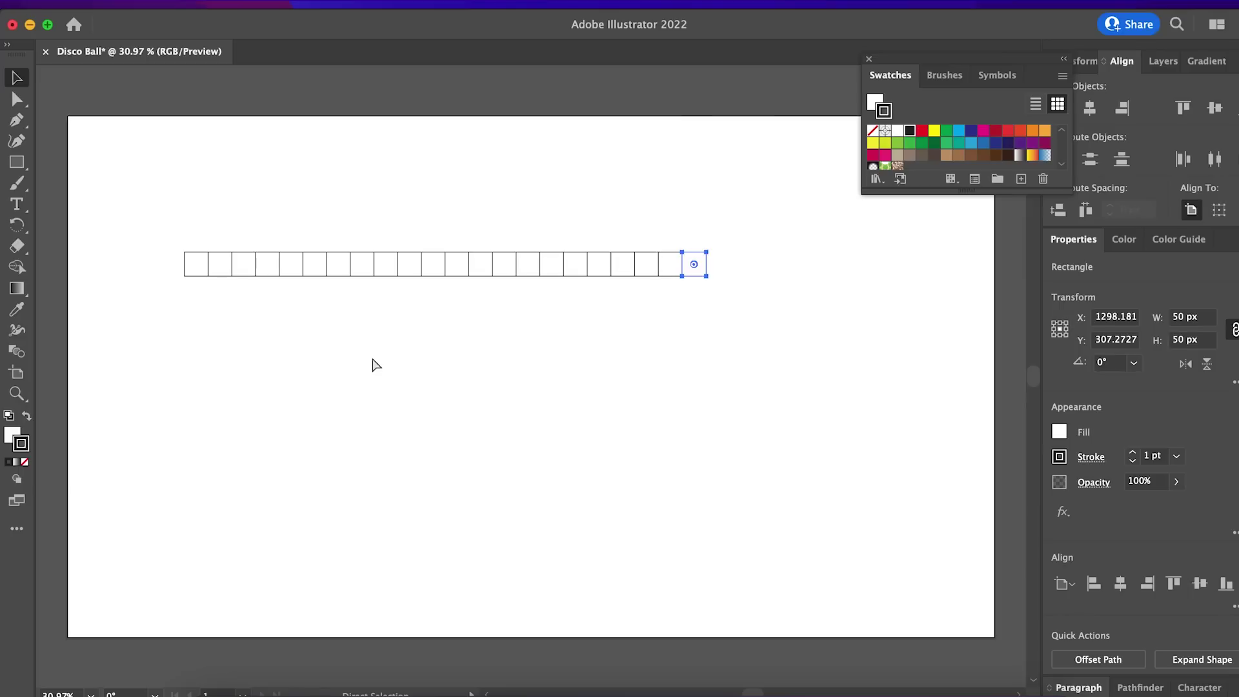
pyautogui.press('super+d')
pyautogui.press('super+d')
pyautogui.press('super+d')
pyautogui.press('super+d')
pyautogui.press('super+d')
pyautogui.press('super+d')
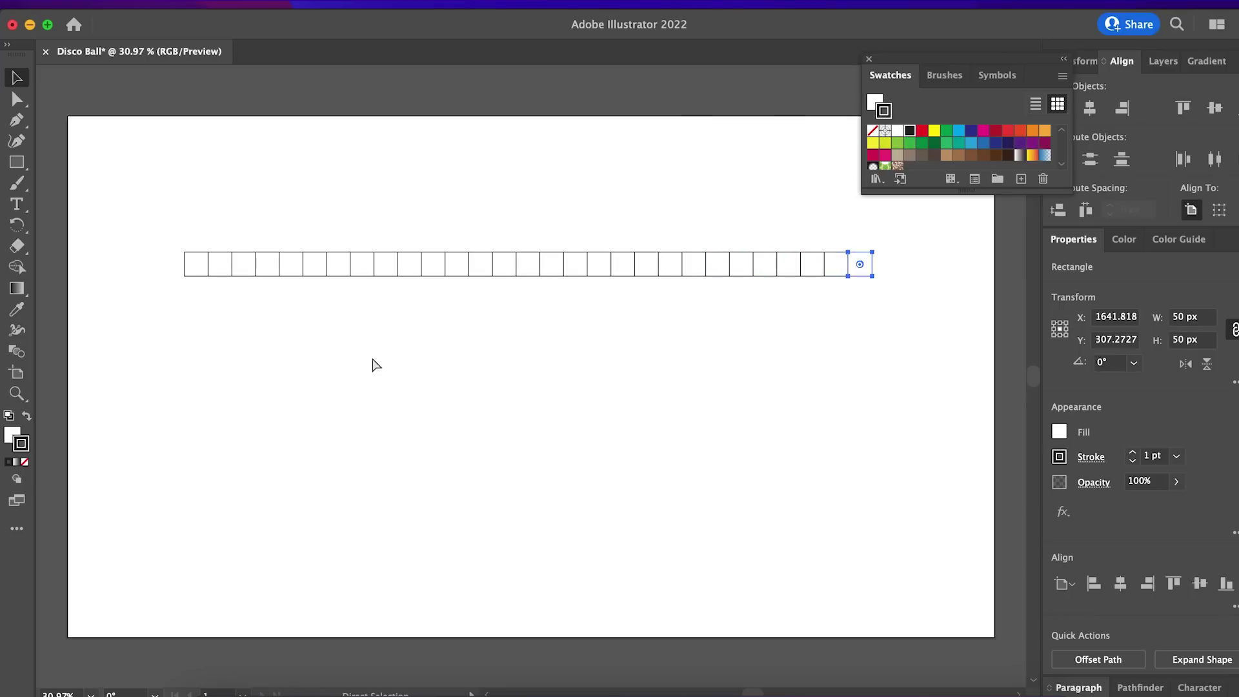
# - Distribute the row's squares horizontally with 0 px spacing, using the rightmost square as key object, and group them
pyautogui.moveTo(149, 333); pyautogui.dragTo(997, 223)
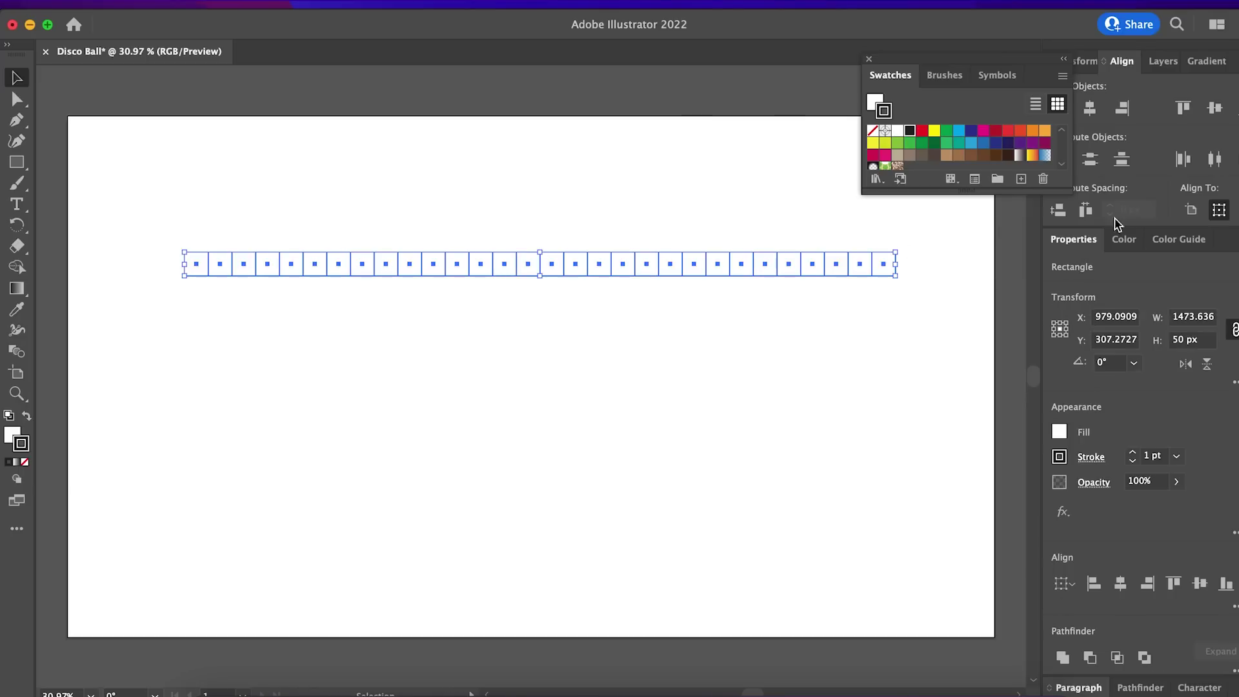
pyautogui.click(883, 264)
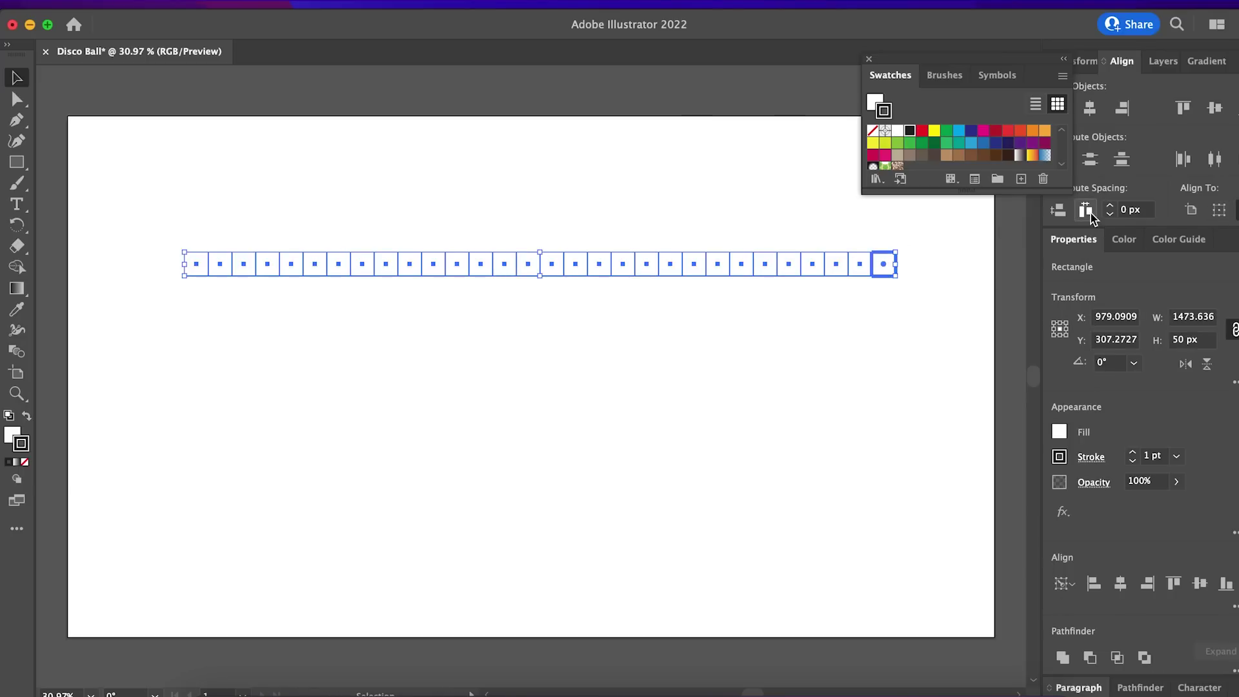
pyautogui.click(1087, 210)
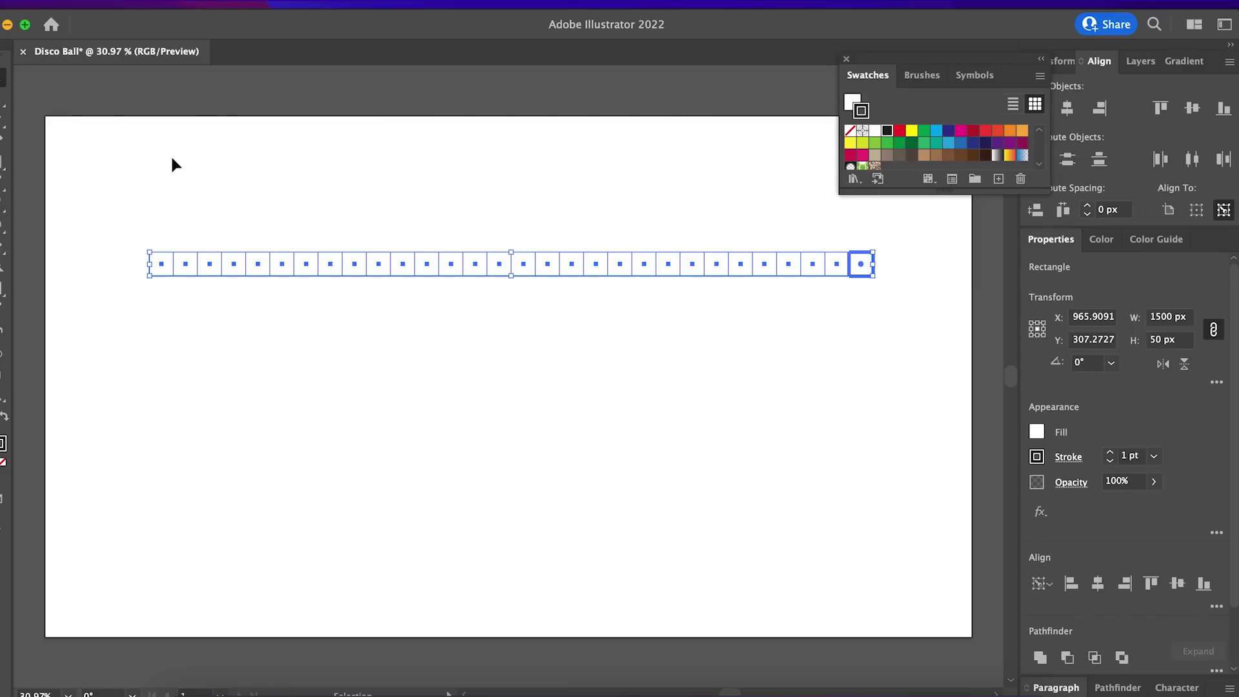
pyautogui.press('super+g')
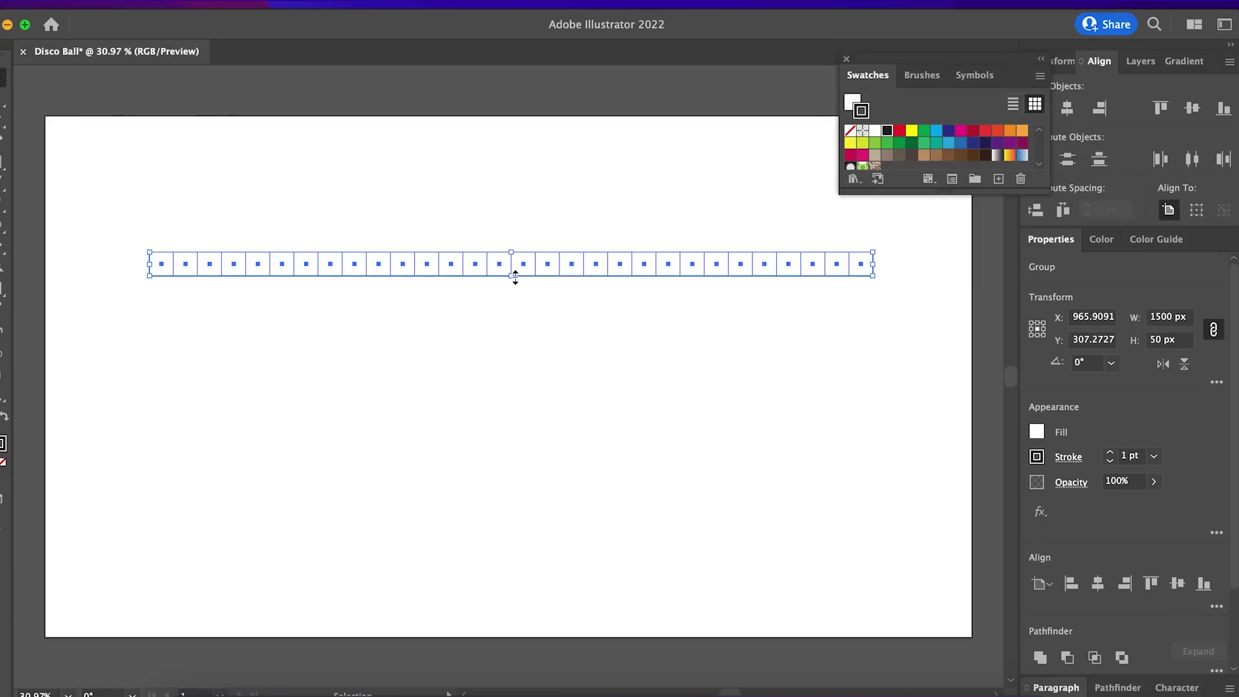
# - Move the grouped row up near the artboard's top edge and repeatedly copy it downward to form 15 rows
pyautogui.moveTo(508, 264); pyautogui.dragTo(509, 194)
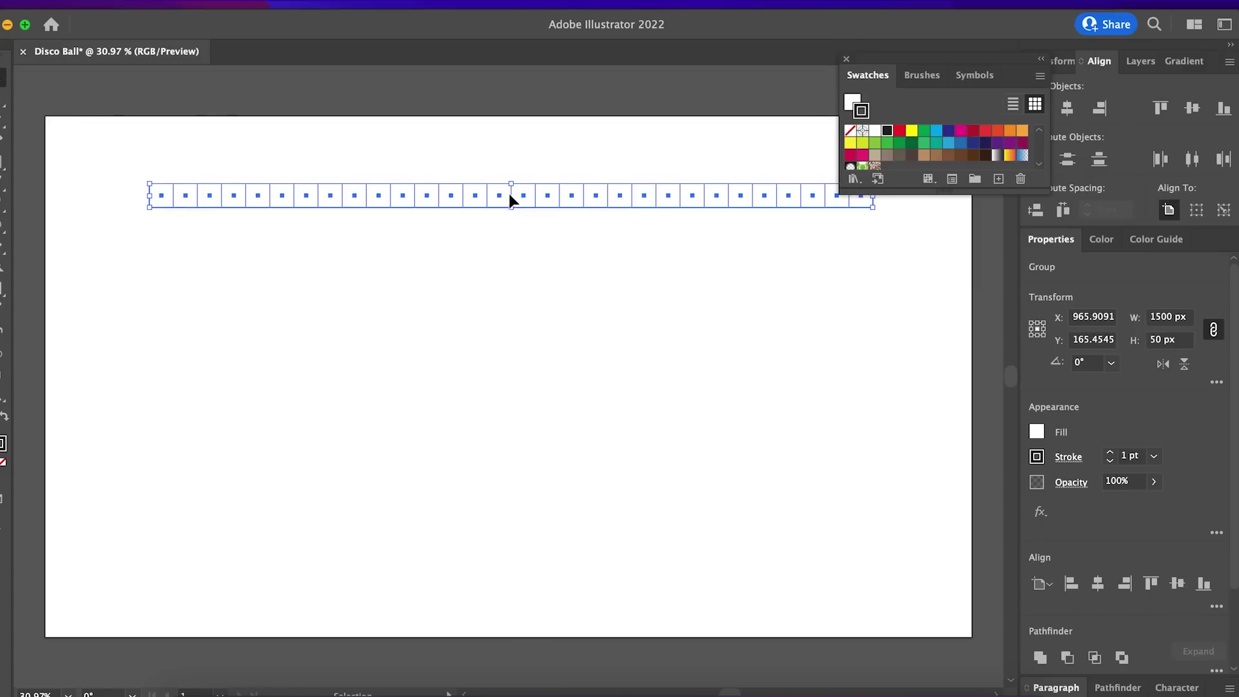
pyautogui.hotkey('ctrl', '=')
pyautogui.moveTo(481, 346); pyautogui.dragTo(485, 372)
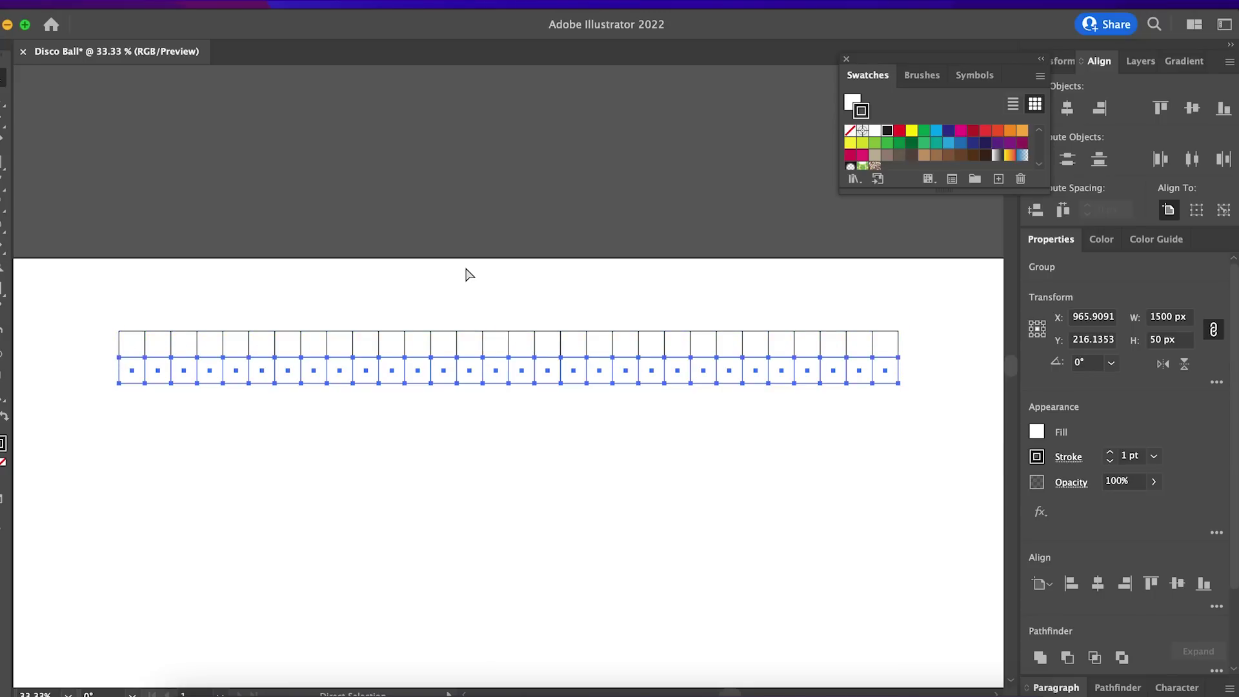
pyautogui.press('super+d')
pyautogui.press('super+d')
pyautogui.press('super+d')
pyautogui.press('super+d')
pyautogui.press('super+d')
pyautogui.press('super+d')
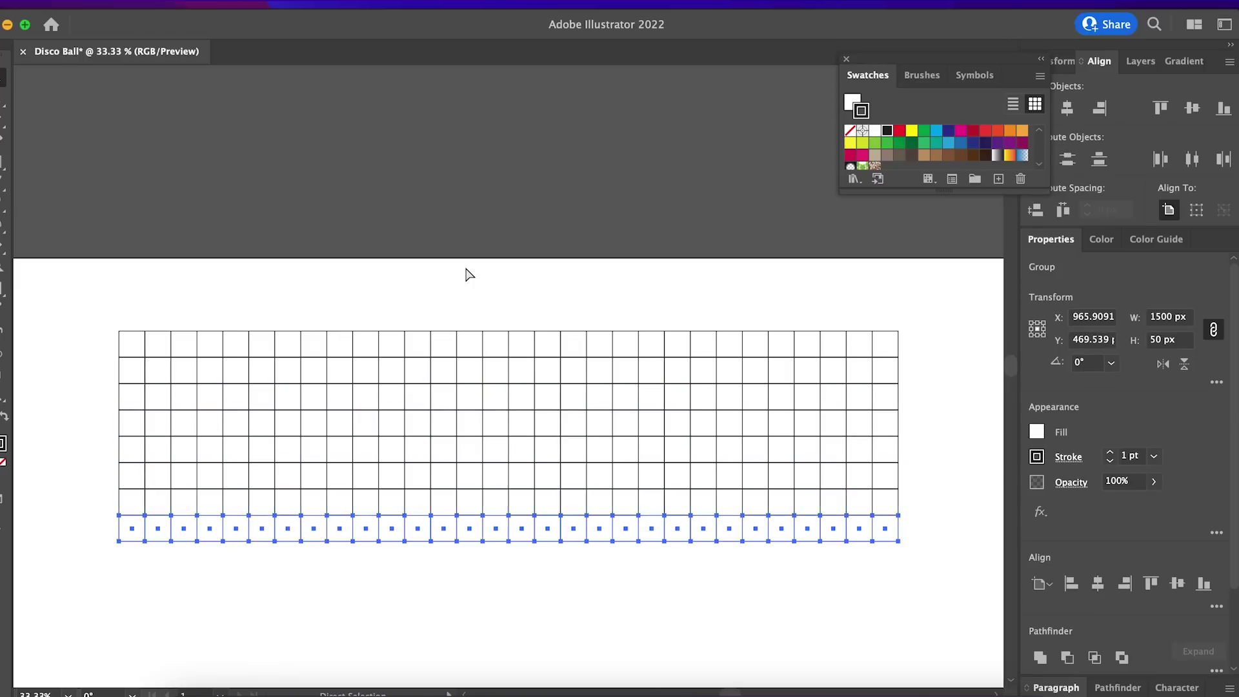
pyautogui.press('super+d')
pyautogui.press('super+d')
pyautogui.press('super+d')
pyautogui.press('super+d')
pyautogui.press('super+d')
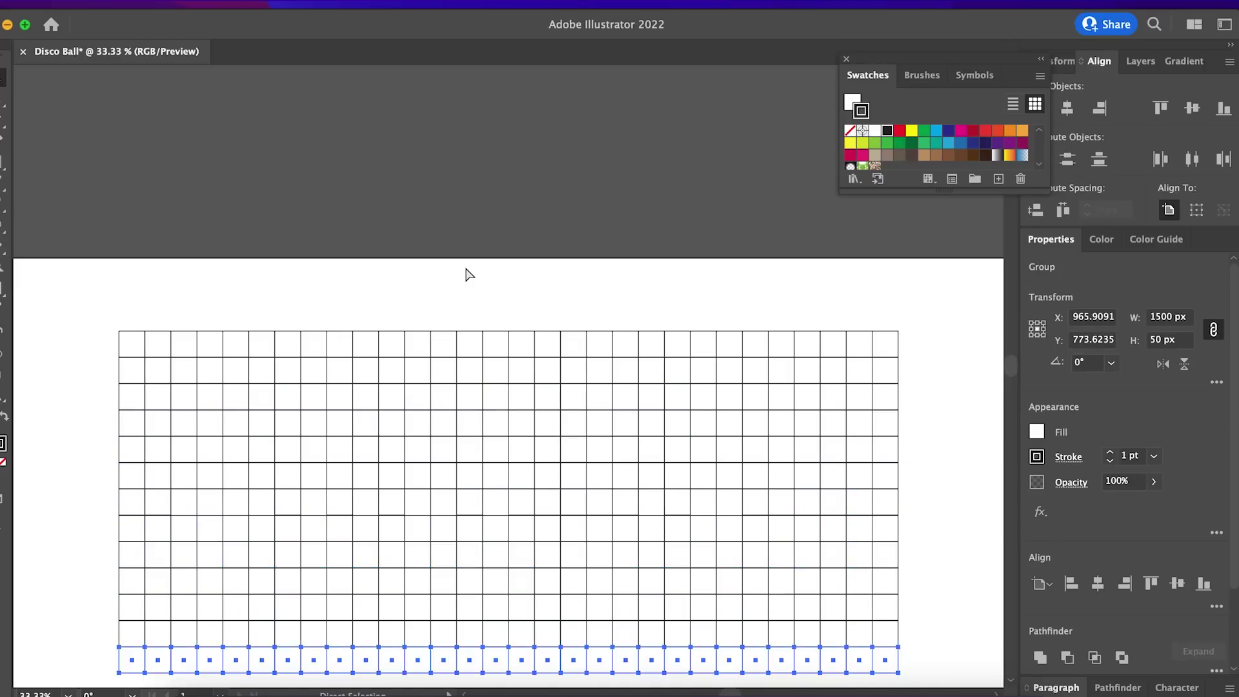
pyautogui.press('super+d')
# - Distribute all the rows vertically with 0 px spacing, using the bottom row as key object
pyautogui.moveTo(465, 383); pyautogui.dragTo(418, 376)
pyautogui.press('super+minus')
pyautogui.click(160, 137)
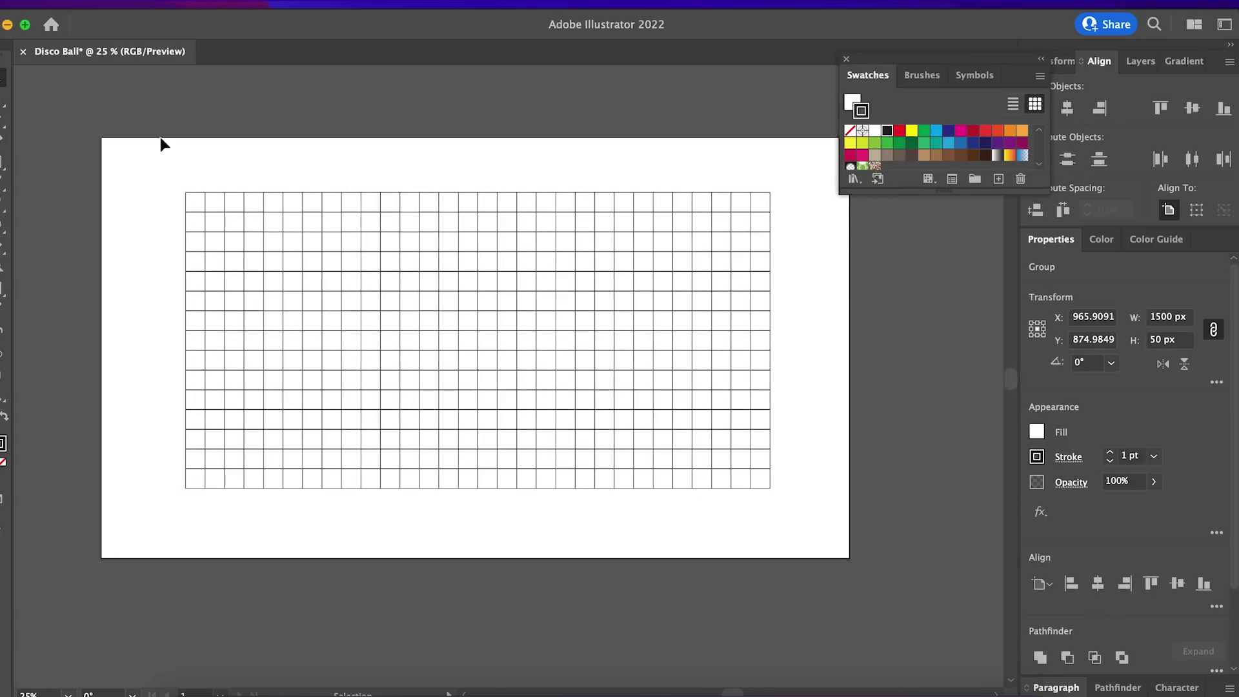
pyautogui.moveTo(168, 169)
pyautogui.mouseDown()
pyautogui.moveTo(779, 502)
pyautogui.moveTo(656, 506)
pyautogui.mouseUp()
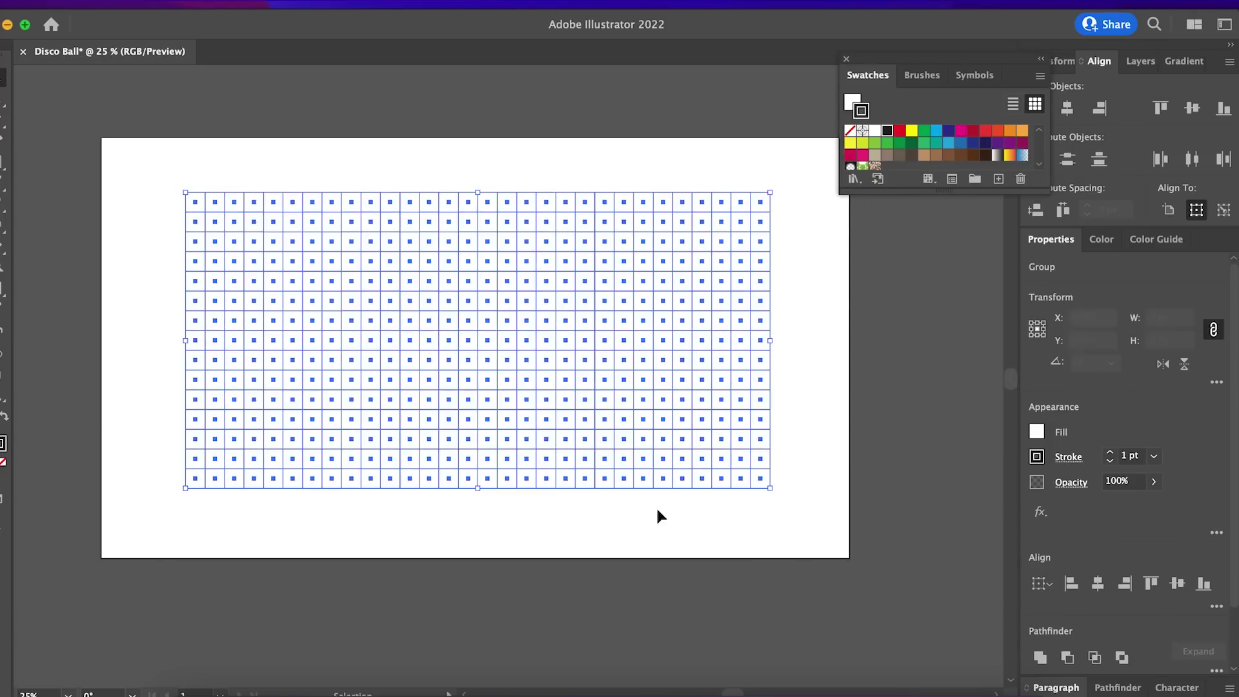
pyautogui.click(1224, 211)
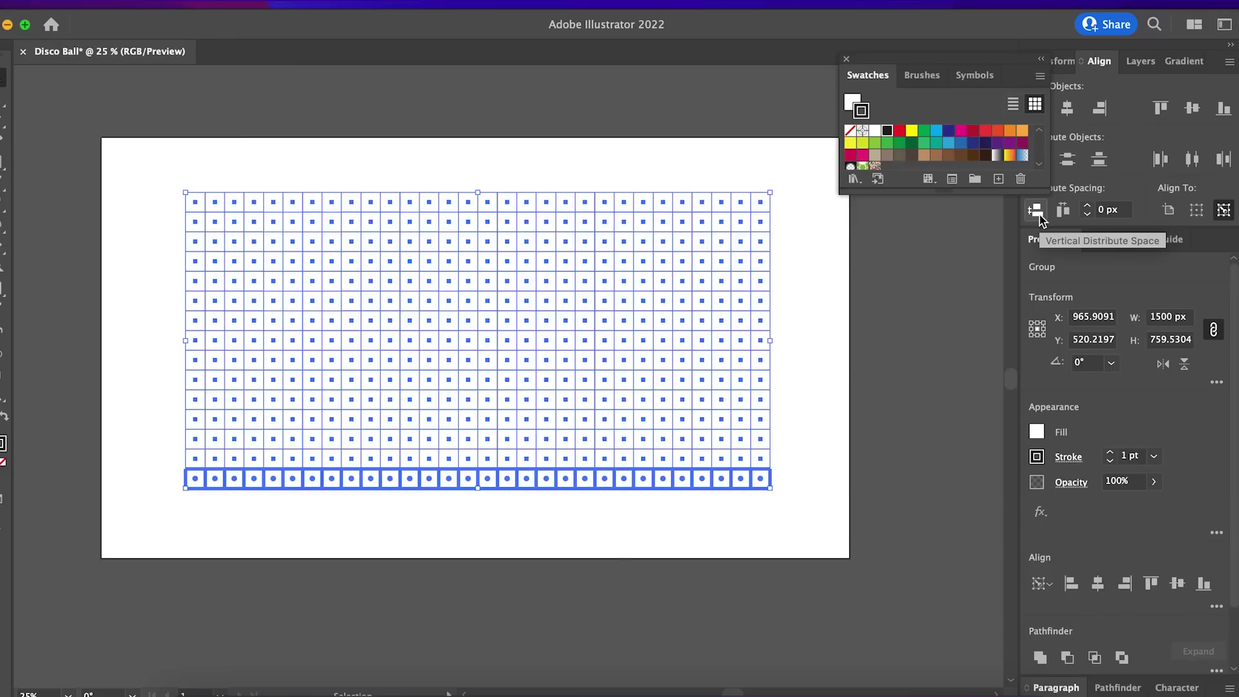
pyautogui.click(1038, 215)
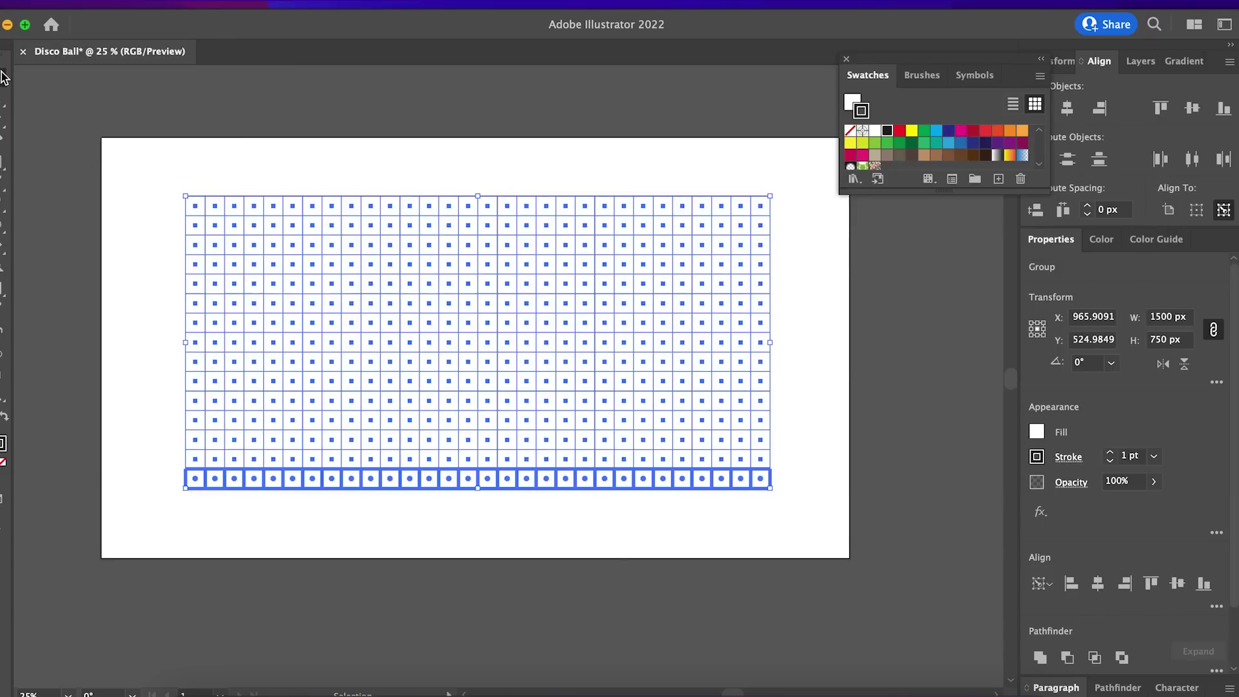
# - Select the whole grid and ungroup its rows into individual squares
pyautogui.click(295, 130)
pyautogui.click(365, 240)
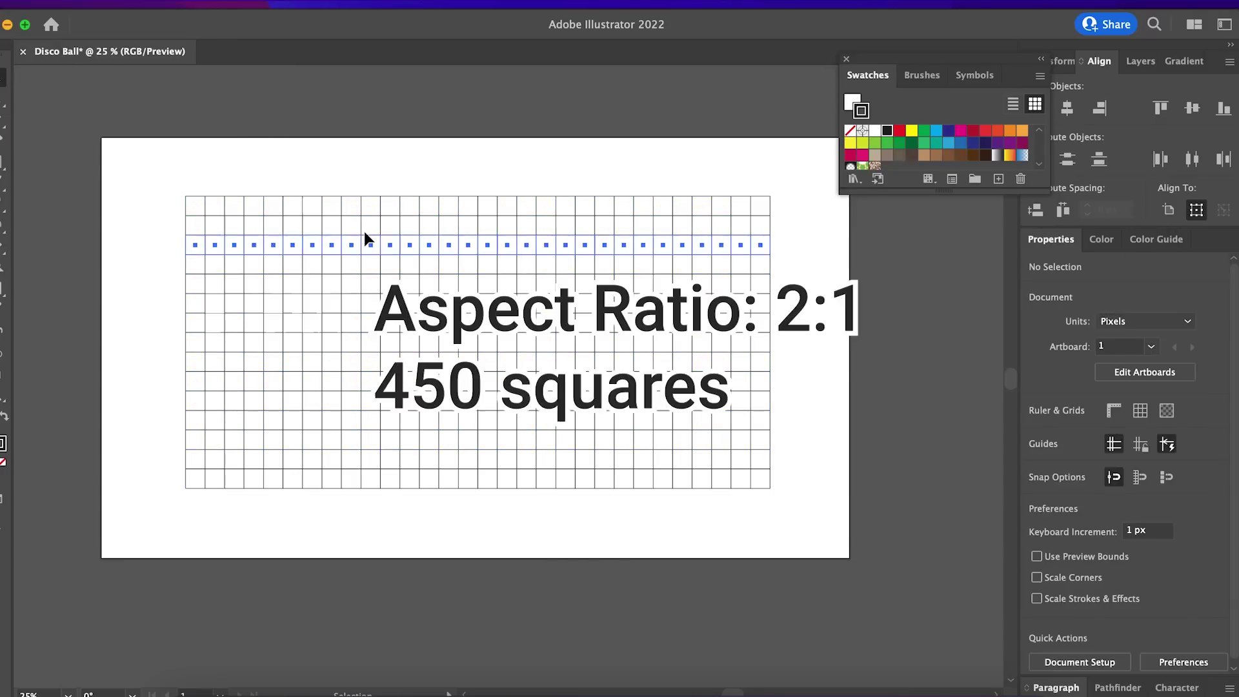
pyautogui.click(272, 157)
pyautogui.moveTo(173, 186); pyautogui.dragTo(789, 514)
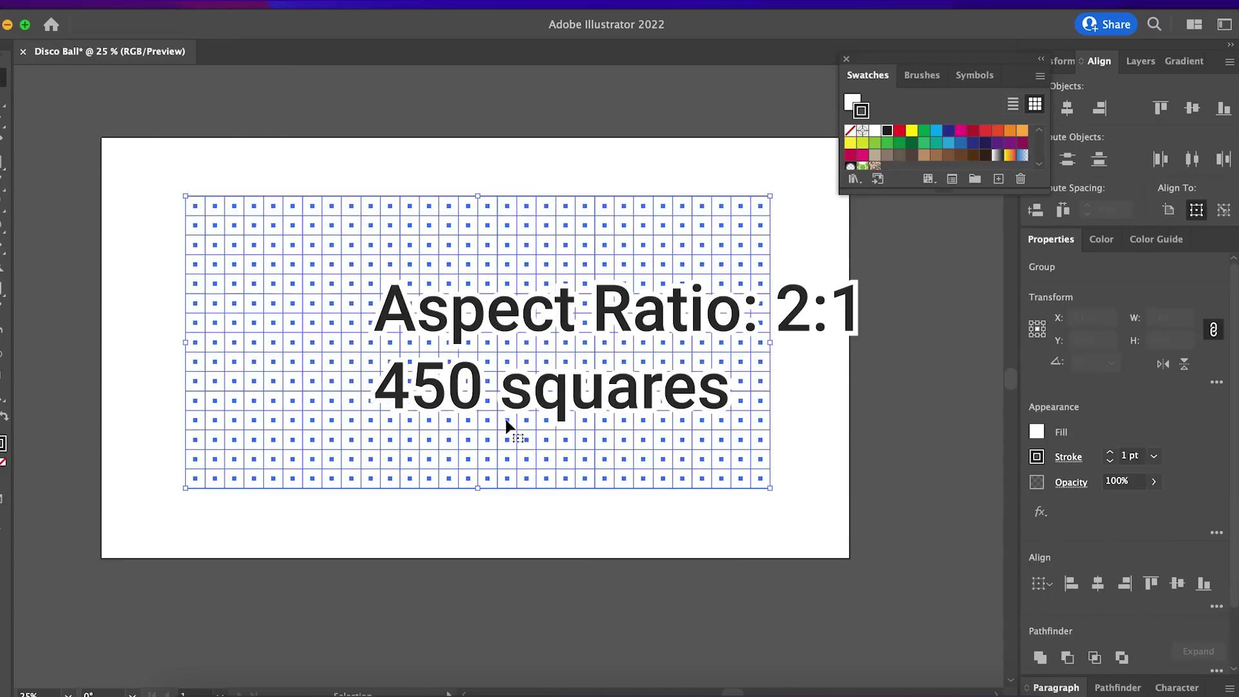
pyautogui.rightClick(488, 386)
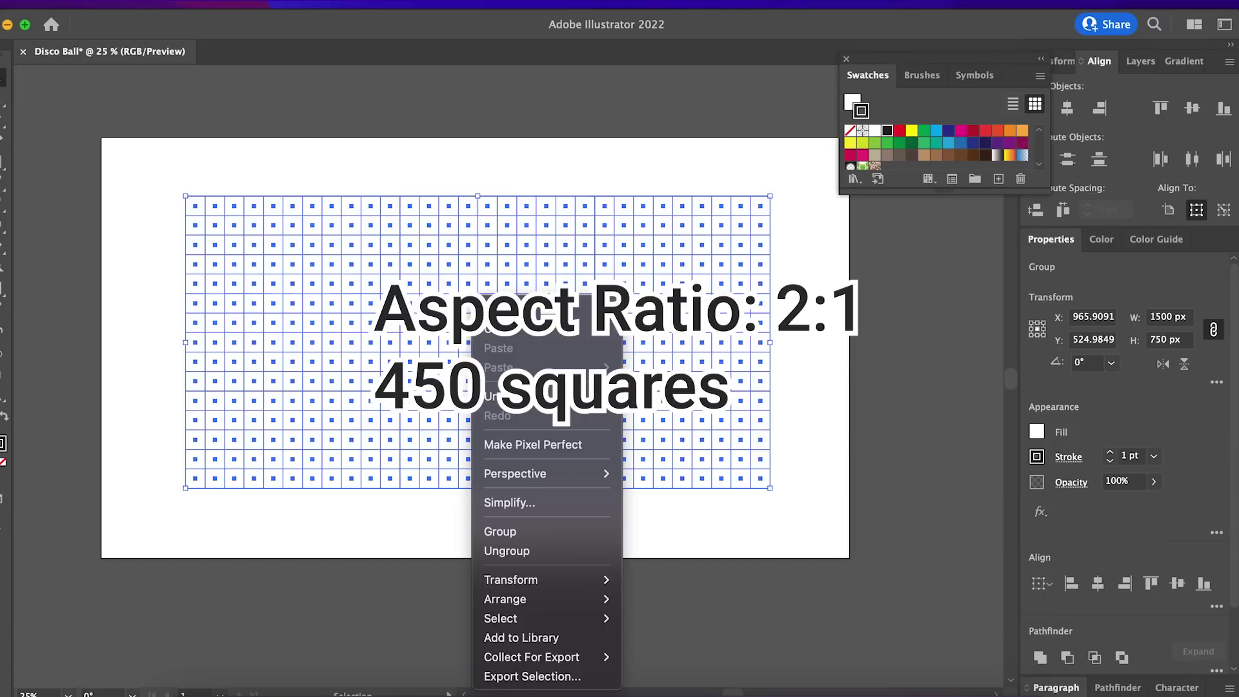
pyautogui.click(553, 550)
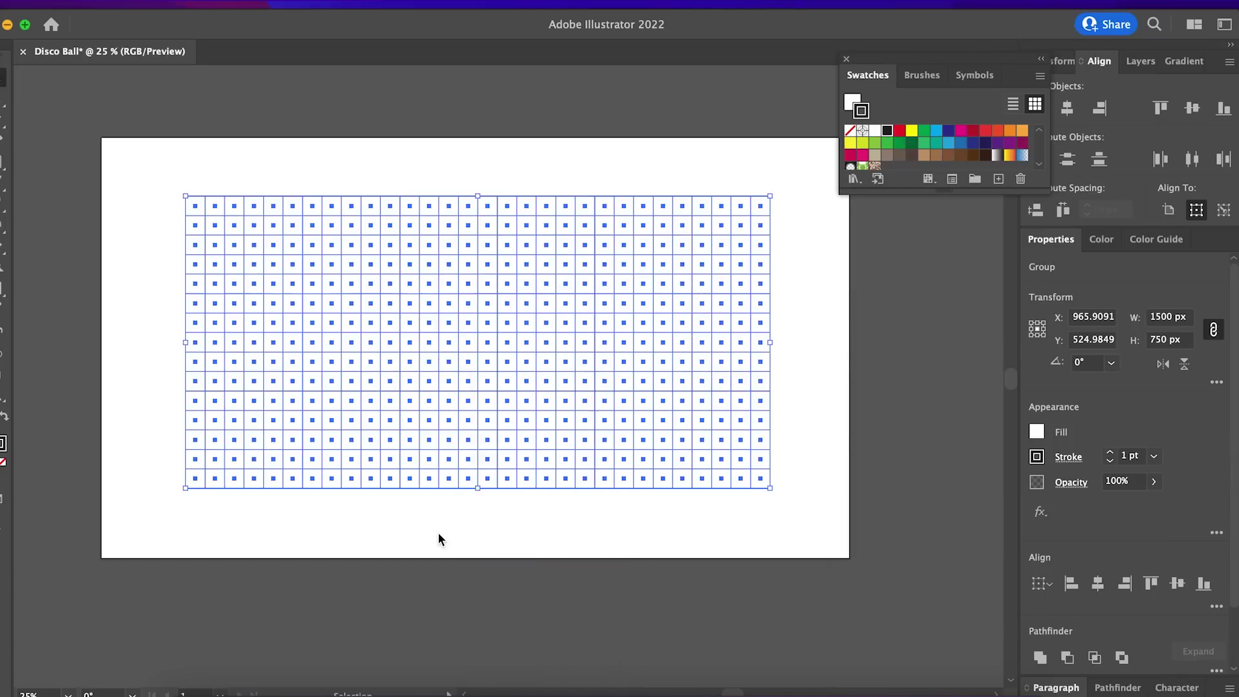
# - Try moving a single square out of the grid's bottom row, and undo the move
pyautogui.click(436, 531)
pyautogui.moveTo(276, 489); pyautogui.dragTo(288, 505)
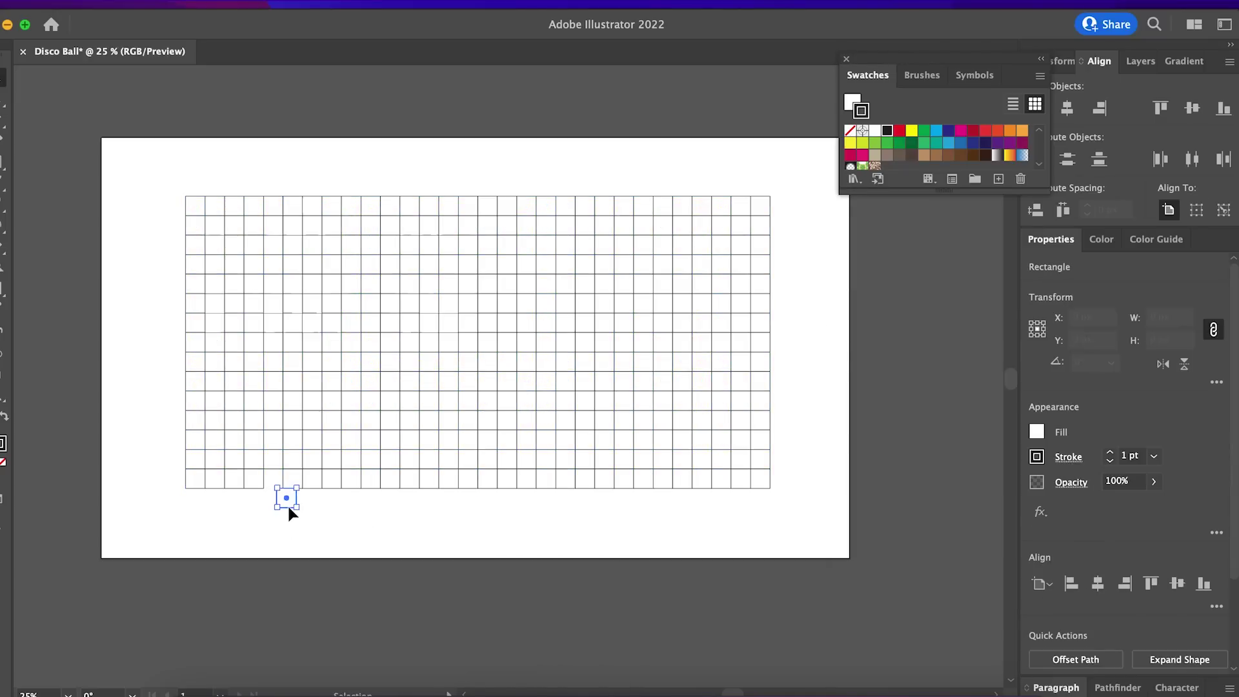
pyautogui.press('super+z')
pyautogui.click(404, 524)
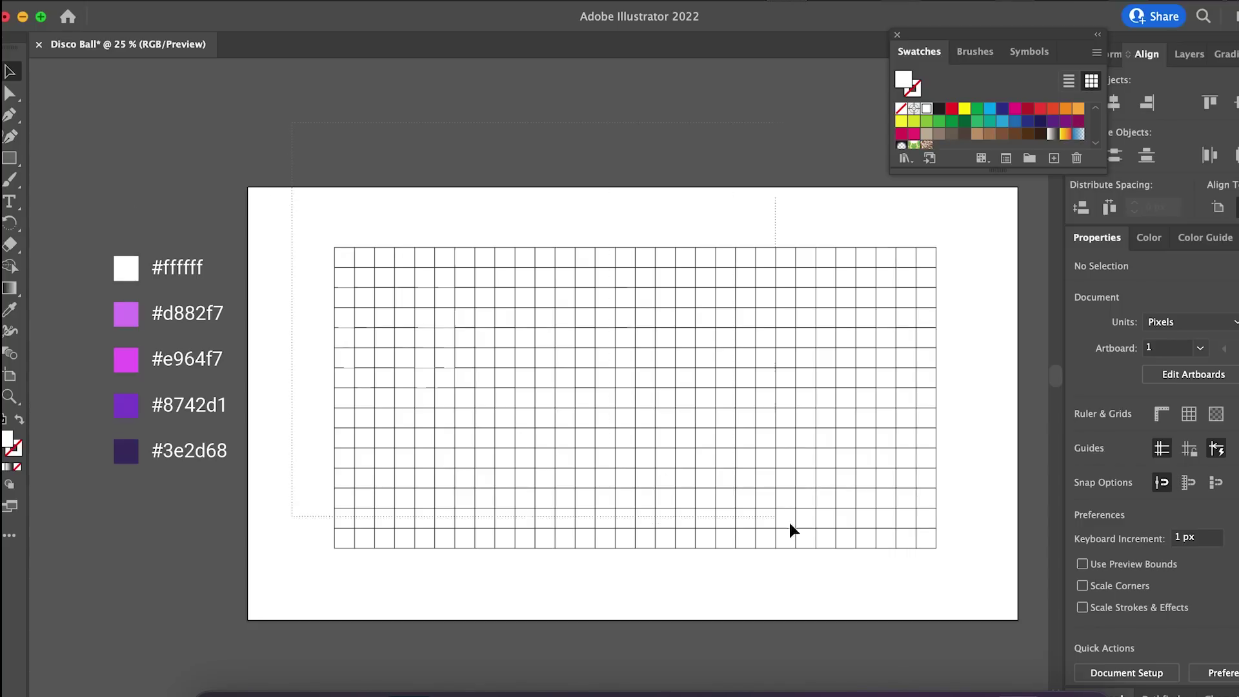
# - Recolour every square in the grid with the #3e2d68 sample using the Eyedropper, and clear the selection
pyautogui.moveTo(790, 523); pyautogui.dragTo(971, 575)
pyautogui.click(9, 310)
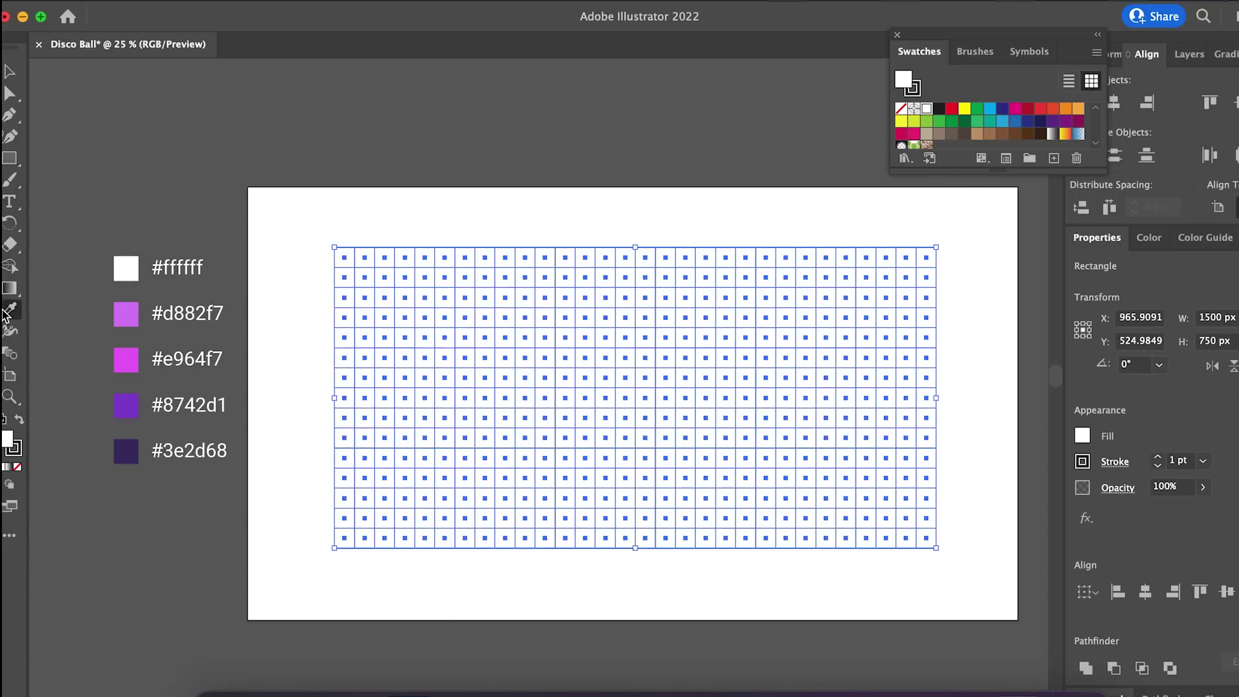
pyautogui.click(134, 451)
pyautogui.click(9, 71)
pyautogui.click(348, 113)
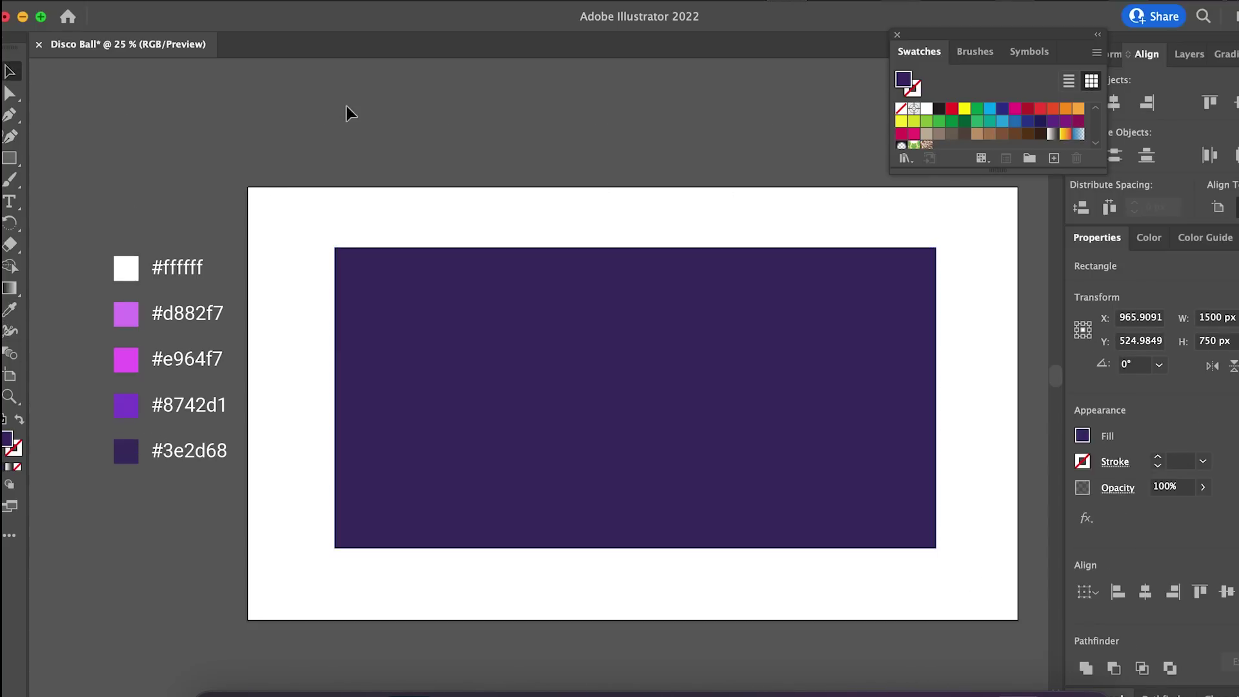
# - Select squares scattered across the grid, recolour them with the #8742d1 sample using the Eyedropper, and clear the selection
pyautogui.click(426, 316)
pyautogui.keyDown('shift'); pyautogui.click(685, 337); pyautogui.keyUp('shift')
pyautogui.keyDown('shift'); pyautogui.click(825, 317); pyautogui.keyUp('shift')
pyautogui.keyDown('shift'); pyautogui.click(761, 473); pyautogui.keyUp('shift')
pyautogui.keyDown('shift'); pyautogui.click(605, 357); pyautogui.keyUp('shift')
pyautogui.keyDown('shift'); pyautogui.click(524, 438); pyautogui.keyUp('shift')
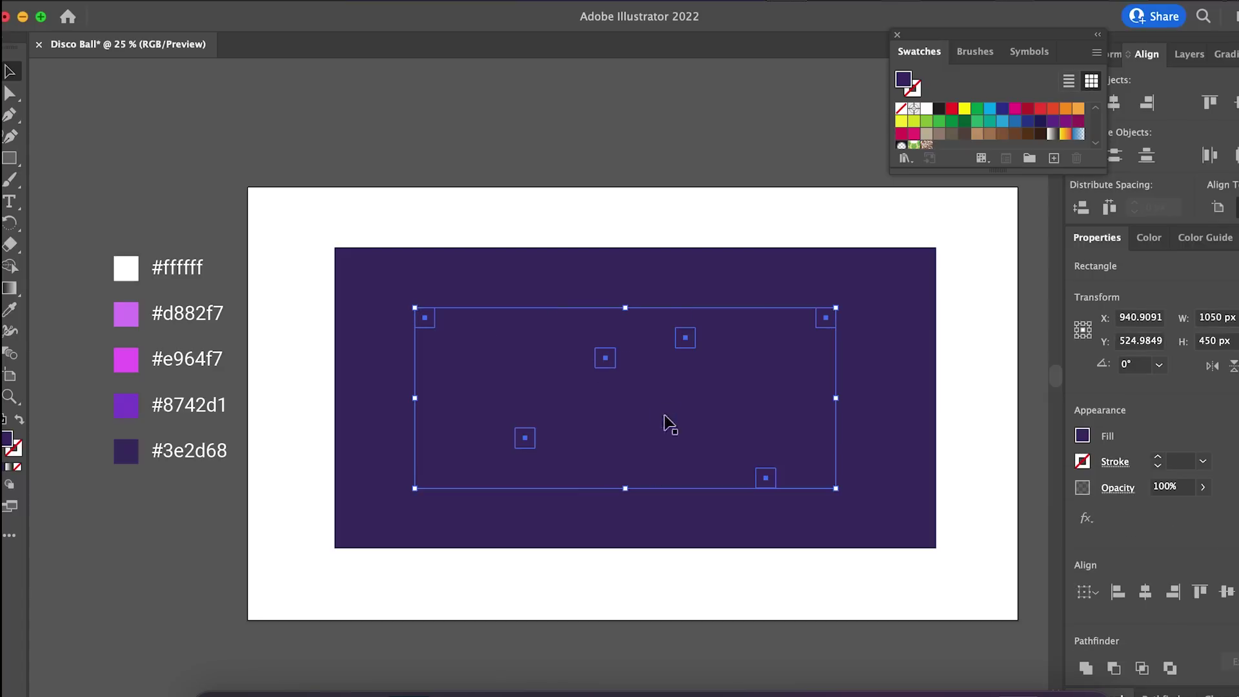
pyautogui.keyDown('shift'); pyautogui.click(666, 417); pyautogui.keyUp('shift')
pyautogui.keyDown('shift'); pyautogui.click(785, 398); pyautogui.keyUp('shift')
pyautogui.keyDown('shift'); pyautogui.click(886, 357); pyautogui.keyUp('shift')
pyautogui.keyDown('shift'); pyautogui.click(666, 277); pyautogui.keyUp('shift')
pyautogui.keyDown('shift'); pyautogui.click(465, 378); pyautogui.keyUp('shift')
pyautogui.keyDown('shift'); pyautogui.click(385, 417); pyautogui.keyUp('shift')
pyautogui.keyDown('shift'); pyautogui.click(365, 519); pyautogui.keyUp('shift')
pyautogui.keyDown('shift'); pyautogui.click(485, 538); pyautogui.keyUp('shift')
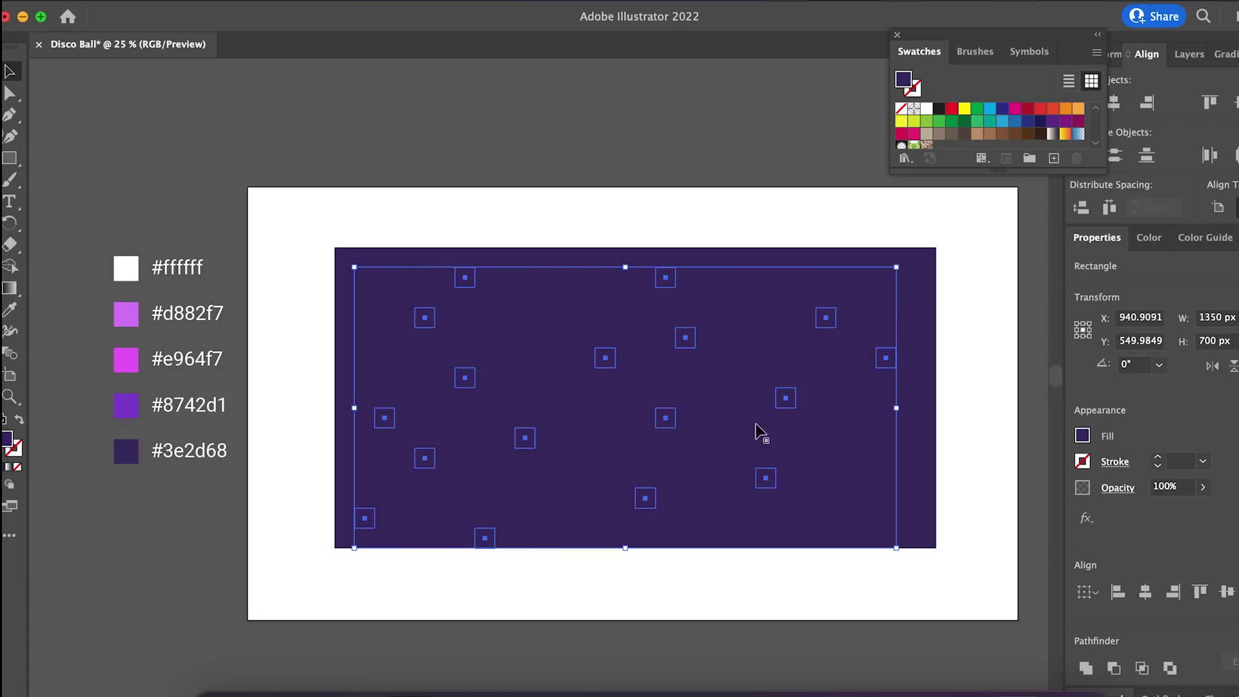
pyautogui.keyDown('shift'); pyautogui.click(544, 458); pyautogui.keyUp('shift')
pyautogui.keyDown('shift'); pyautogui.click(705, 438); pyautogui.keyUp('shift')
pyautogui.keyDown('shift'); pyautogui.click(805, 477); pyautogui.keyUp('shift')
pyautogui.keyDown('shift'); pyautogui.click(926, 442); pyautogui.keyUp('shift')
pyautogui.keyDown('shift'); pyautogui.click(845, 418); pyautogui.keyUp('shift')
pyautogui.keyDown('shift'); pyautogui.click(906, 318); pyautogui.keyUp('shift')
pyautogui.keyDown('shift'); pyautogui.click(785, 297); pyautogui.keyUp('shift')
pyautogui.click(10, 309)
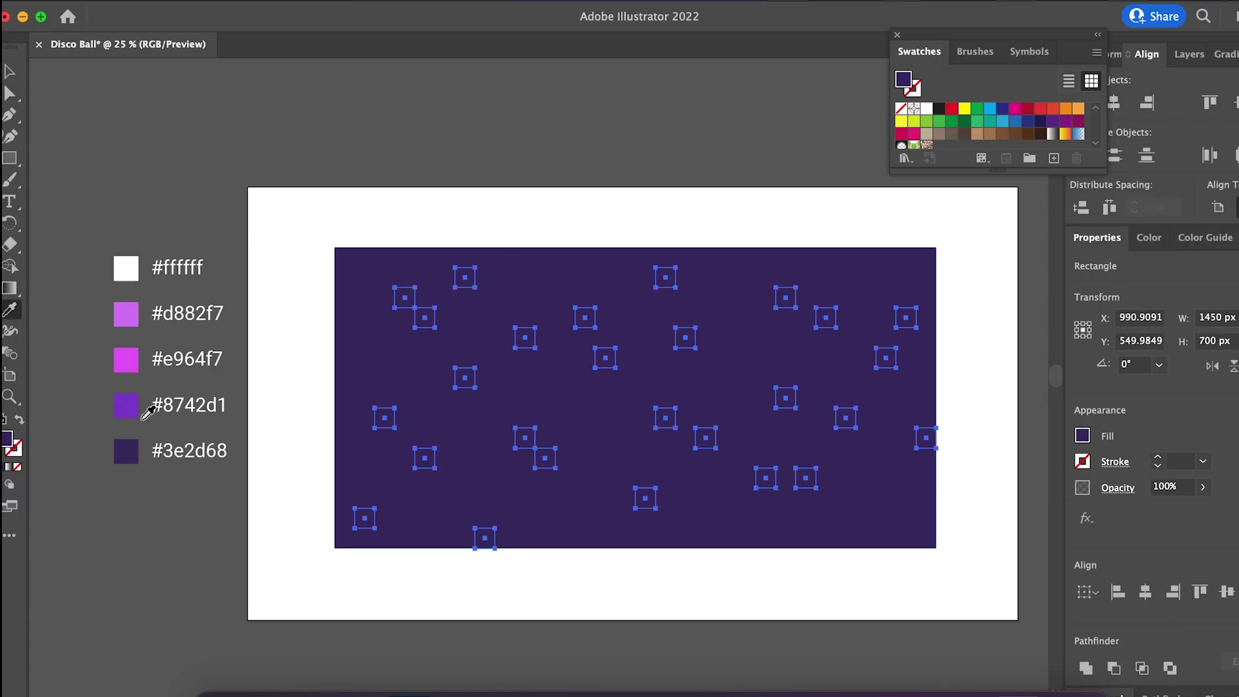
pyautogui.click(147, 411)
pyautogui.press('v')
pyautogui.press('super+shift+a')
# - Select another scattered set of dark squares across the grid and recolour them with the #e964f7 sample using the Eyedropper
pyautogui.click(344, 277)
pyautogui.keyDown('shift'); pyautogui.click(505, 318); pyautogui.keyUp('shift')
pyautogui.keyDown('shift'); pyautogui.click(365, 378); pyautogui.keyUp('shift')
pyautogui.keyDown('shift'); pyautogui.click(465, 458); pyautogui.keyUp('shift')
pyautogui.keyDown('shift'); pyautogui.click(585, 398); pyautogui.keyUp('shift')
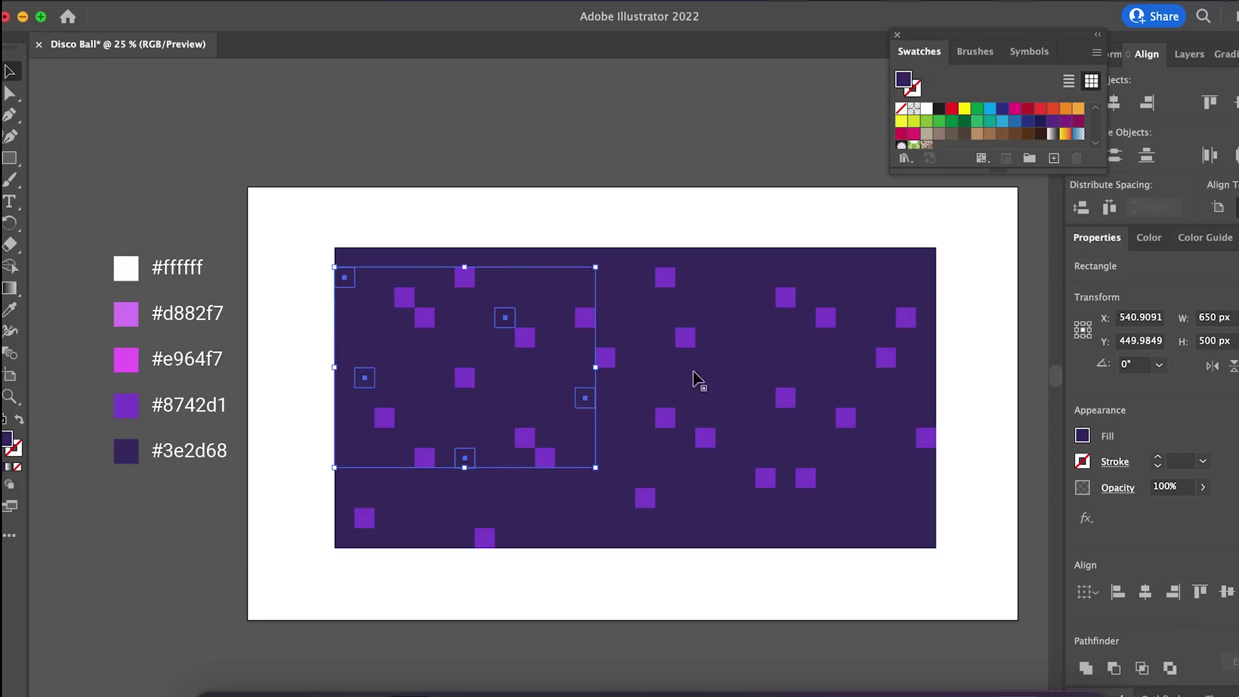
pyautogui.keyDown('shift'); pyautogui.click(705, 378); pyautogui.keyUp('shift')
pyautogui.keyDown('shift'); pyautogui.click(765, 297); pyautogui.keyUp('shift')
pyautogui.keyDown('shift'); pyautogui.click(866, 277); pyautogui.keyUp('shift')
pyautogui.keyDown('shift'); pyautogui.click(886, 498); pyautogui.keyUp('shift')
pyautogui.keyDown('shift'); pyautogui.click(926, 477); pyautogui.keyUp('shift')
pyautogui.keyDown('shift'); pyautogui.click(725, 537); pyautogui.keyUp('shift')
pyautogui.keyDown('shift'); pyautogui.click(605, 458); pyautogui.keyUp('shift')
pyautogui.keyDown('shift'); pyautogui.click(525, 498); pyautogui.keyUp('shift')
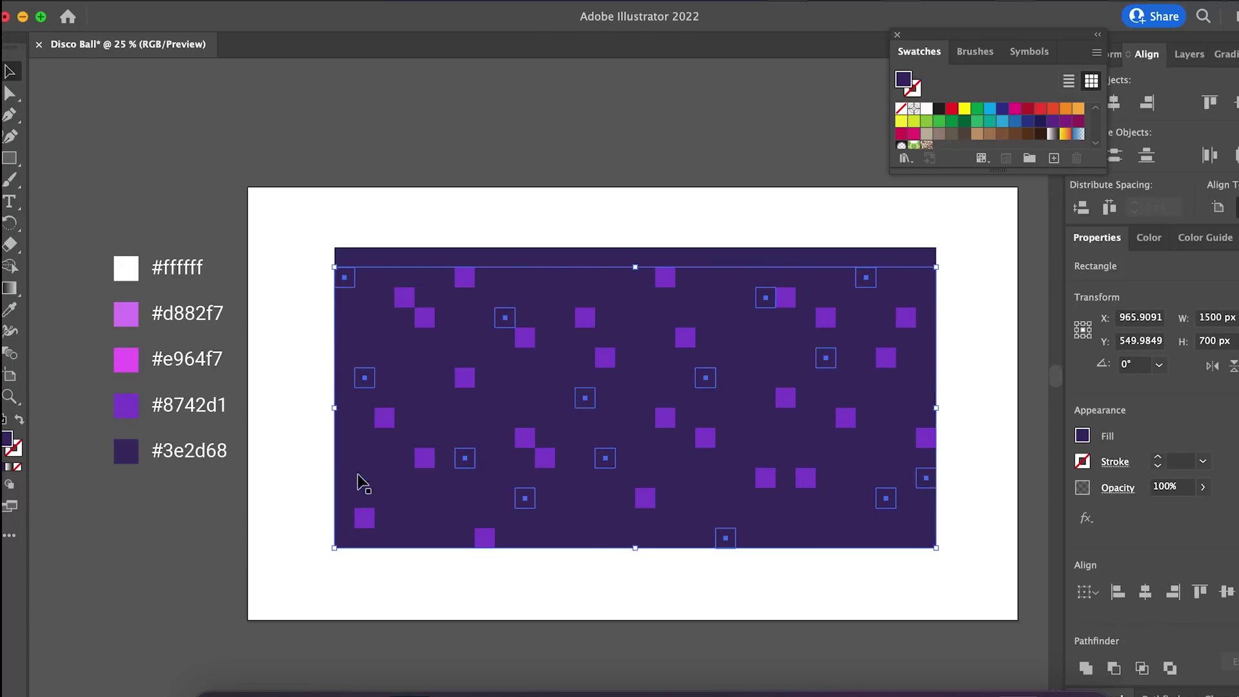
pyautogui.keyDown('shift'); pyautogui.click(365, 477); pyautogui.keyUp('shift')
pyautogui.keyDown('shift'); pyautogui.click(504, 398); pyautogui.keyUp('shift')
pyautogui.keyDown('shift'); pyautogui.click(866, 538); pyautogui.keyUp('shift')
pyautogui.click(11, 310)
pyautogui.click(133, 363)
pyautogui.press('v')
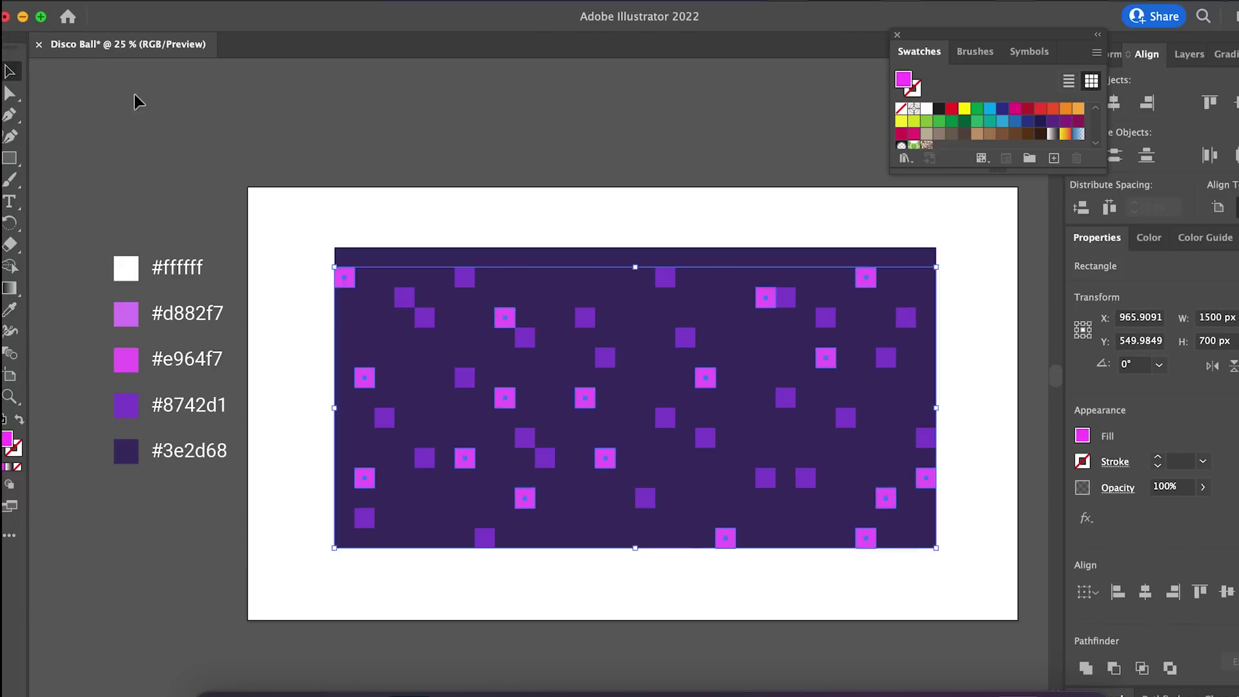
# - Select more scattered dark squares, recolour them with the #d882f7 sample using the Eyedropper, and clear the selection
pyautogui.click(405, 377)
pyautogui.keyDown('shift'); pyautogui.click(606, 297); pyautogui.keyUp('shift')
pyautogui.keyDown('shift'); pyautogui.click(745, 337); pyautogui.keyUp('shift')
pyautogui.keyDown('shift'); pyautogui.click(765, 277); pyautogui.keyUp('shift')
pyautogui.keyDown('shift'); pyautogui.click(866, 398); pyautogui.keyUp('shift')
pyautogui.keyDown('shift'); pyautogui.click(865, 317); pyautogui.keyUp('shift')
pyautogui.keyDown('shift'); pyautogui.click(926, 377); pyautogui.keyUp('shift')
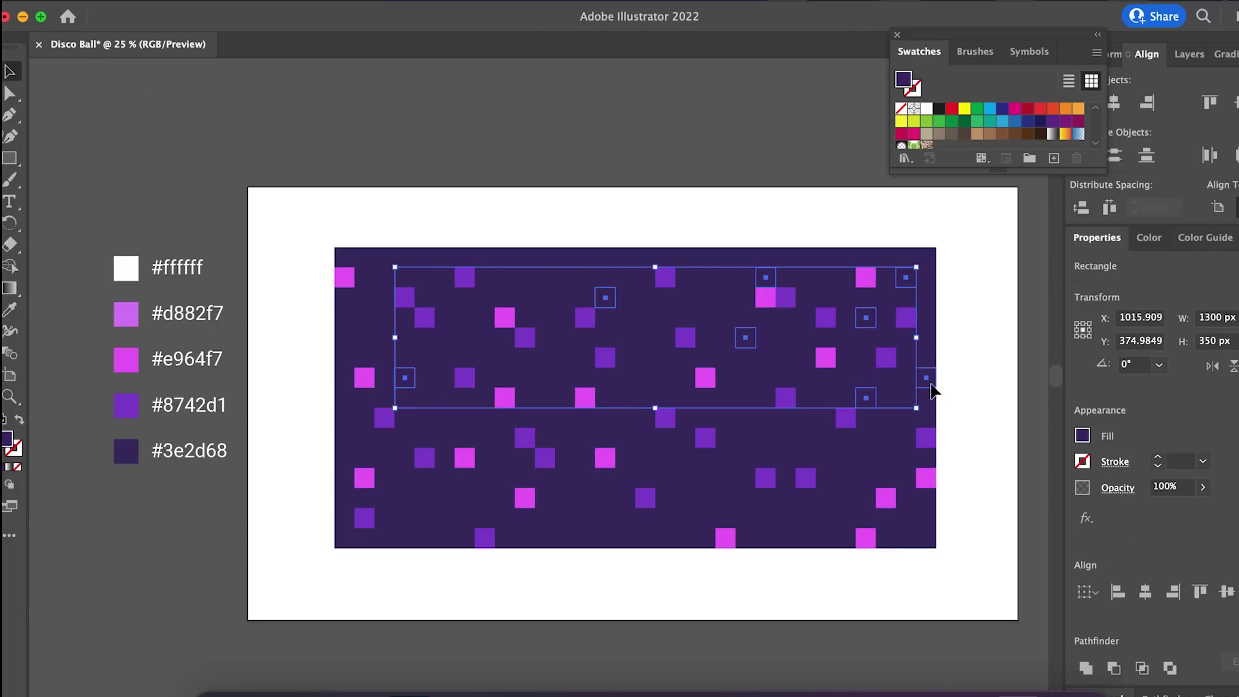
pyautogui.keyDown('shift'); pyautogui.click(886, 478); pyautogui.keyUp('shift')
pyautogui.keyDown('shift'); pyautogui.click(785, 438); pyautogui.keyUp('shift')
pyautogui.keyDown('shift'); pyautogui.click(706, 518); pyautogui.keyUp('shift')
pyautogui.keyDown('shift'); pyautogui.click(465, 418); pyautogui.keyUp('shift')
pyautogui.keyDown('shift'); pyautogui.click(424, 518); pyautogui.keyUp('shift')
pyautogui.keyDown('shift'); pyautogui.click(364, 318); pyautogui.keyUp('shift')
pyautogui.keyDown('shift'); pyautogui.click(525, 285); pyautogui.keyUp('shift')
pyautogui.keyDown('shift'); pyautogui.click(544, 378); pyautogui.keyUp('shift')
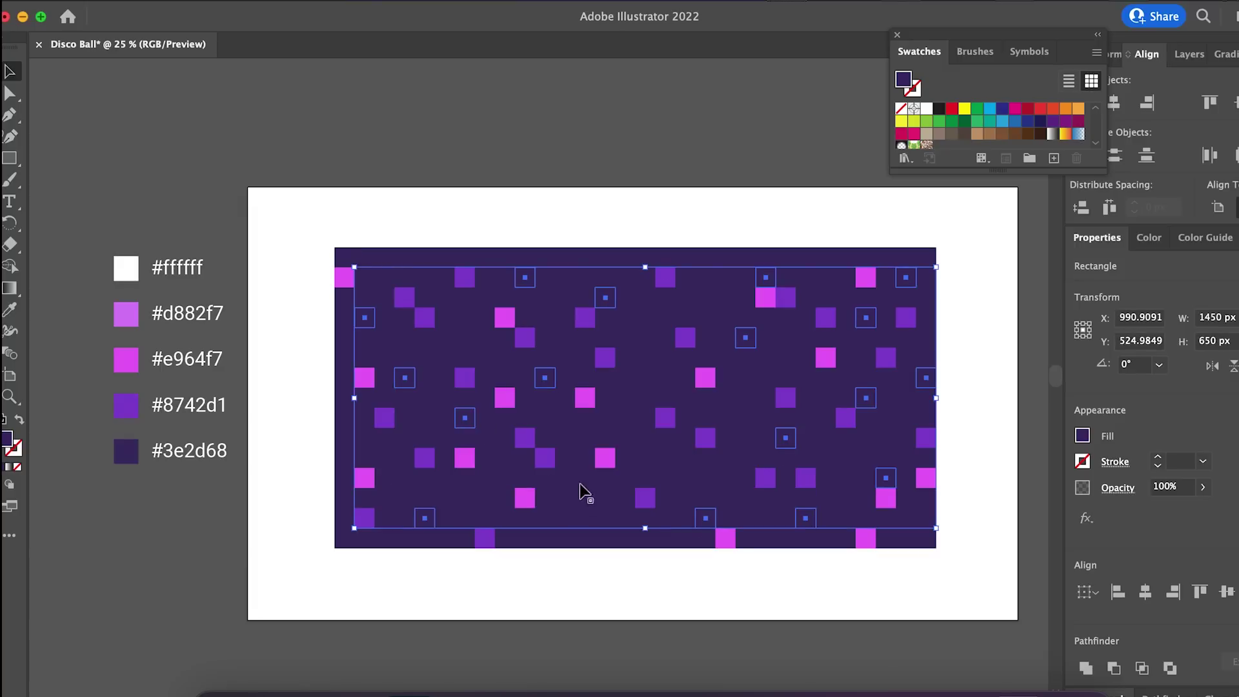
pyautogui.keyDown('shift'); pyautogui.click(582, 492); pyautogui.keyUp('shift')
pyautogui.click(10, 310)
pyautogui.click(127, 314)
pyautogui.click(10, 72)
pyautogui.click(194, 161)
# - Select a final scattered set of dark squares, recolour them with the #ffffff sample, and clear the selection
pyautogui.click(422, 257)
pyautogui.keyDown('shift'); pyautogui.click(644, 317); pyautogui.keyUp('shift')
pyautogui.keyDown('shift'); pyautogui.click(725, 278); pyautogui.keyUp('shift')
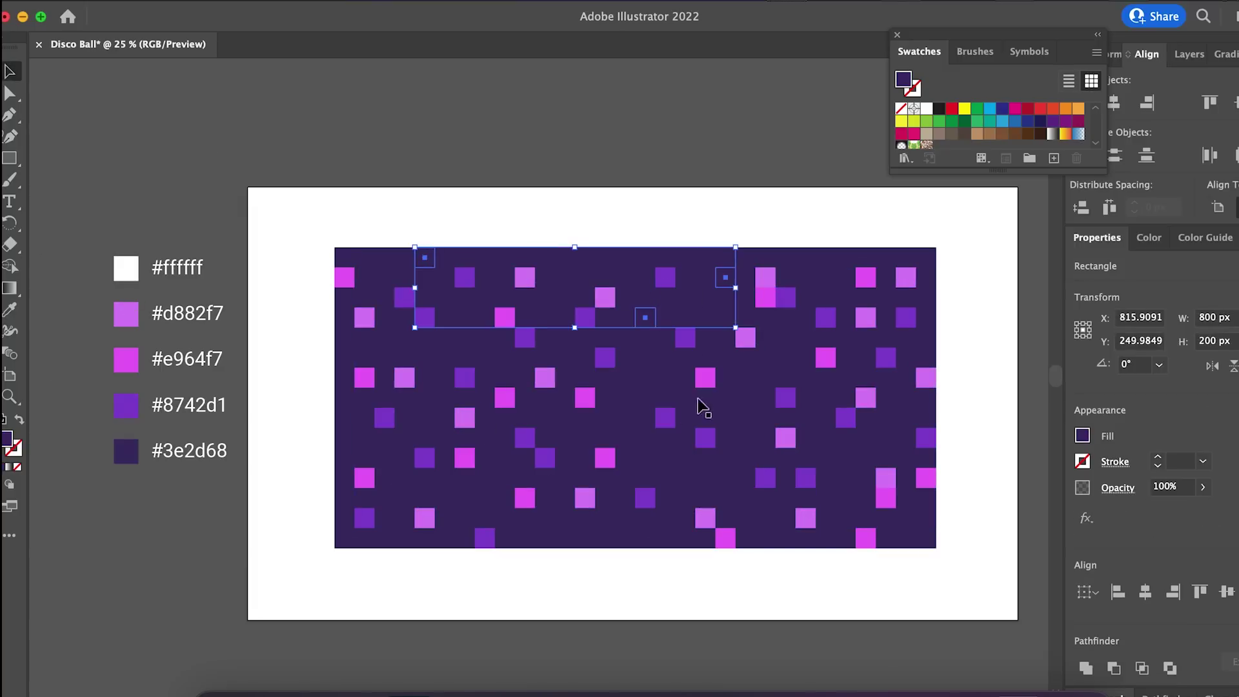
pyautogui.keyDown('shift'); pyautogui.click(645, 398); pyautogui.keyUp('shift')
pyautogui.keyDown('shift'); pyautogui.click(665, 458); pyautogui.keyUp('shift')
pyautogui.keyDown('shift'); pyautogui.click(605, 518); pyautogui.keyUp('shift')
pyautogui.keyDown('shift'); pyautogui.click(545, 538); pyautogui.keyUp('shift')
pyautogui.keyDown('shift'); pyautogui.click(464, 498); pyautogui.keyUp('shift')
pyautogui.keyDown('shift'); pyautogui.click(845, 457); pyautogui.keyUp('shift')
pyautogui.keyDown('shift'); pyautogui.click(905, 437); pyautogui.keyUp('shift')
pyautogui.keyDown('shift'); pyautogui.click(906, 377); pyautogui.keyUp('shift')
pyautogui.keyDown('shift'); pyautogui.click(925, 337); pyautogui.keyUp('shift')
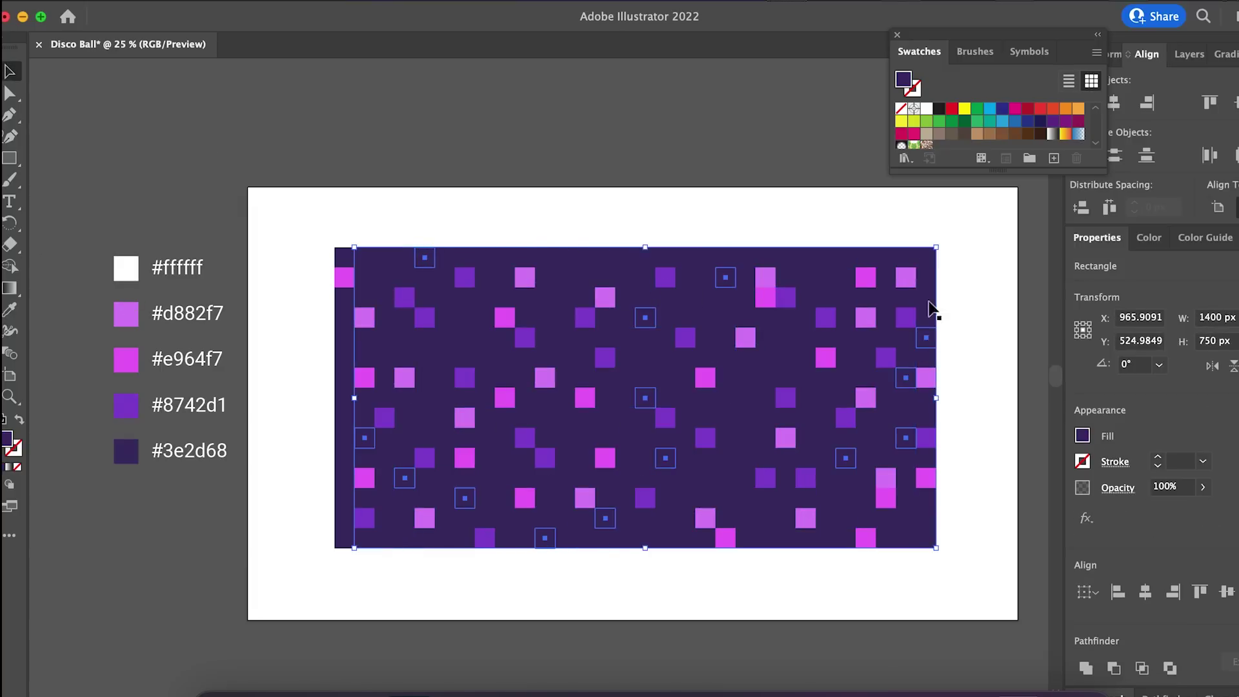
pyautogui.keyDown('shift'); pyautogui.click(926, 277); pyautogui.keyUp('shift')
pyautogui.keyDown('shift'); pyautogui.click(826, 277); pyautogui.keyUp('shift')
pyautogui.keyDown('shift'); pyautogui.click(785, 338); pyautogui.keyUp('shift')
pyautogui.keyDown('shift'); pyautogui.click(766, 398); pyautogui.keyUp('shift')
pyautogui.press('i')
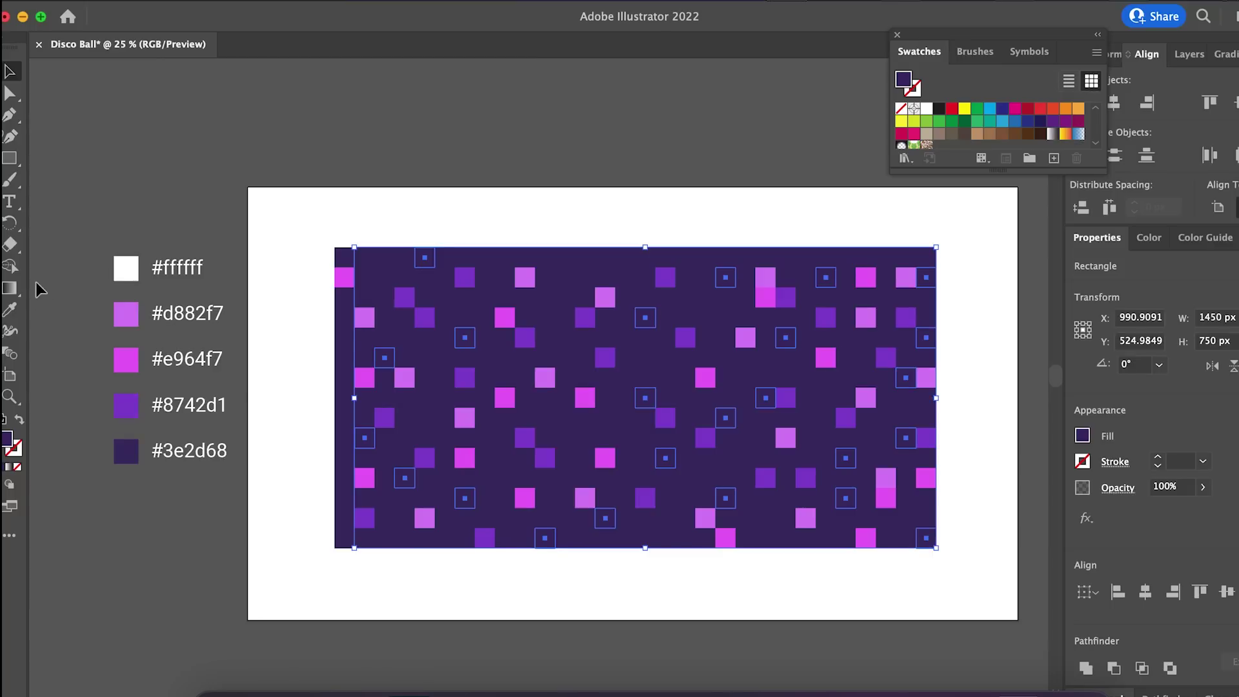
pyautogui.click(126, 268)
pyautogui.press('v')
pyautogui.click(448, 127)
# - Give every square in the grid a 2 pt white stroke and clear the selection
pyautogui.moveTo(291, 120); pyautogui.dragTo(959, 600)
pyautogui.press('x')
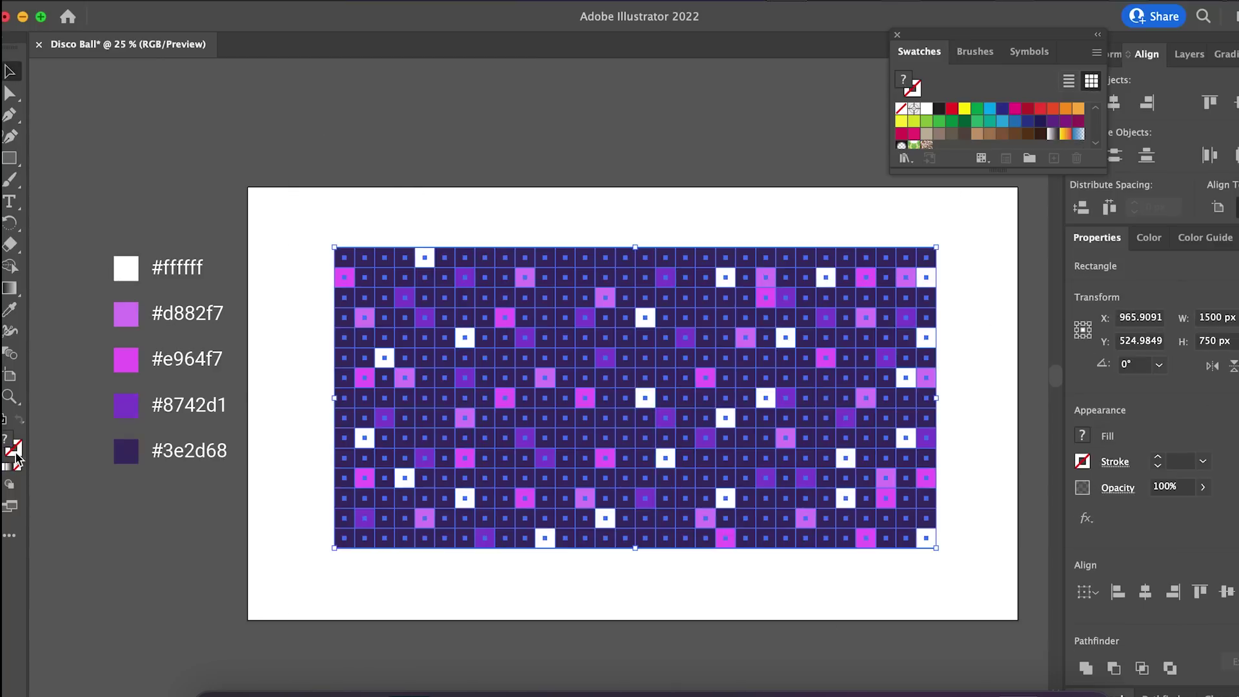
pyautogui.click(1158, 458)
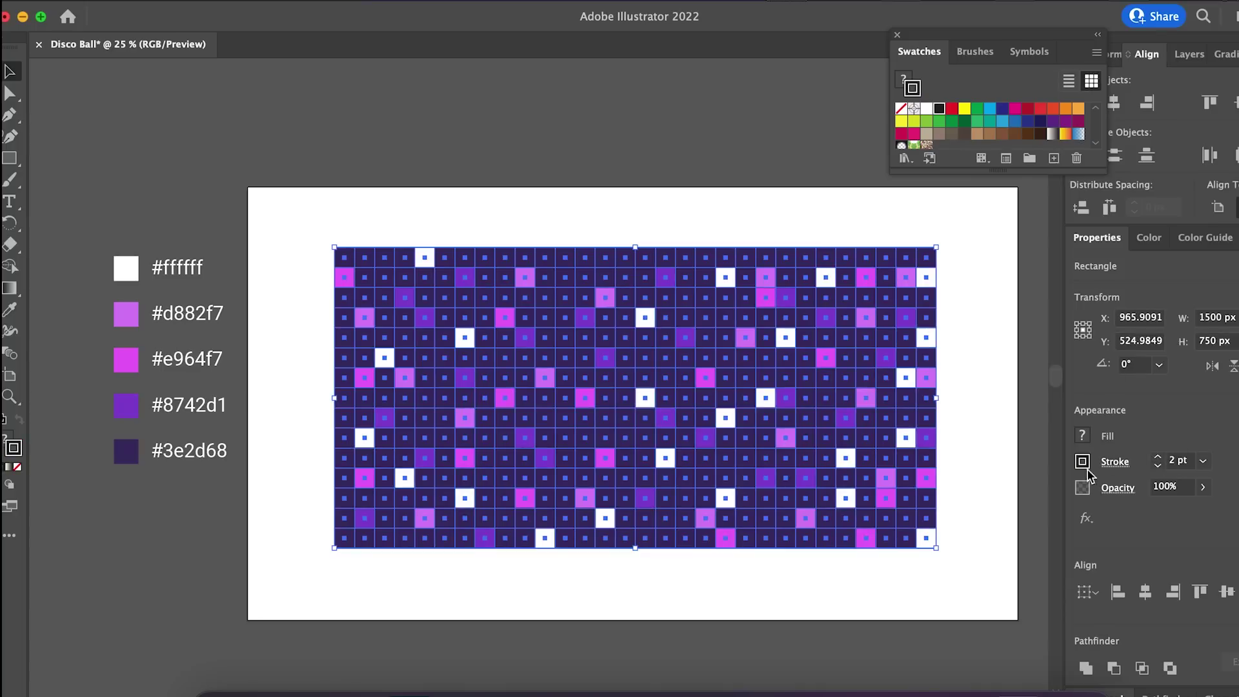
pyautogui.click(1083, 462)
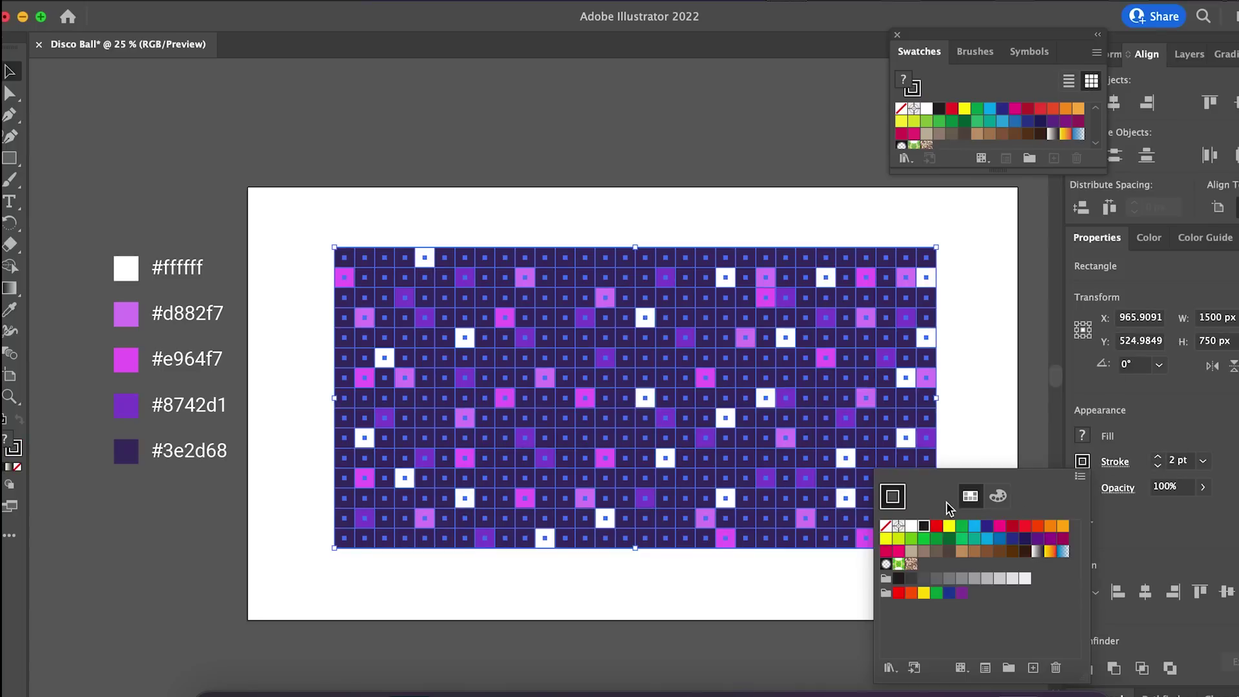
pyautogui.click(913, 527)
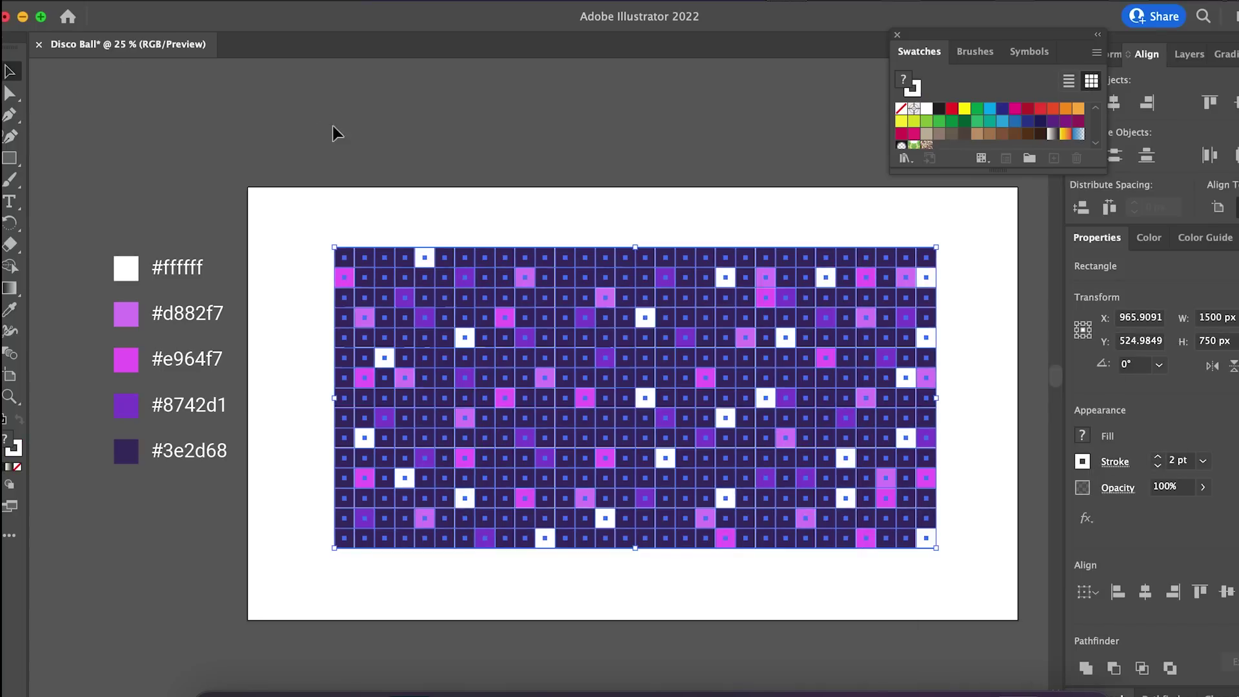
pyautogui.click(354, 126)
# - Group all the squares and centre the group horizontally and vertically on the artboard
pyautogui.moveTo(305, 167); pyautogui.dragTo(532, 342)
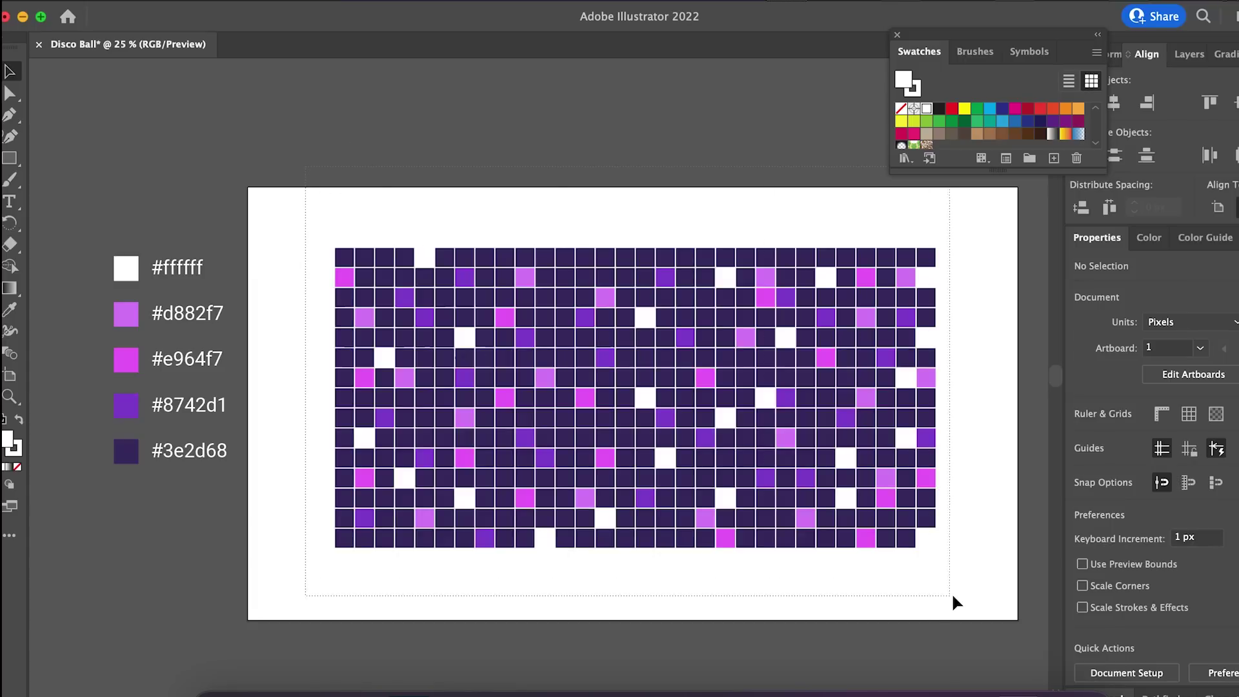
pyautogui.moveTo(953, 596); pyautogui.dragTo(954, 589)
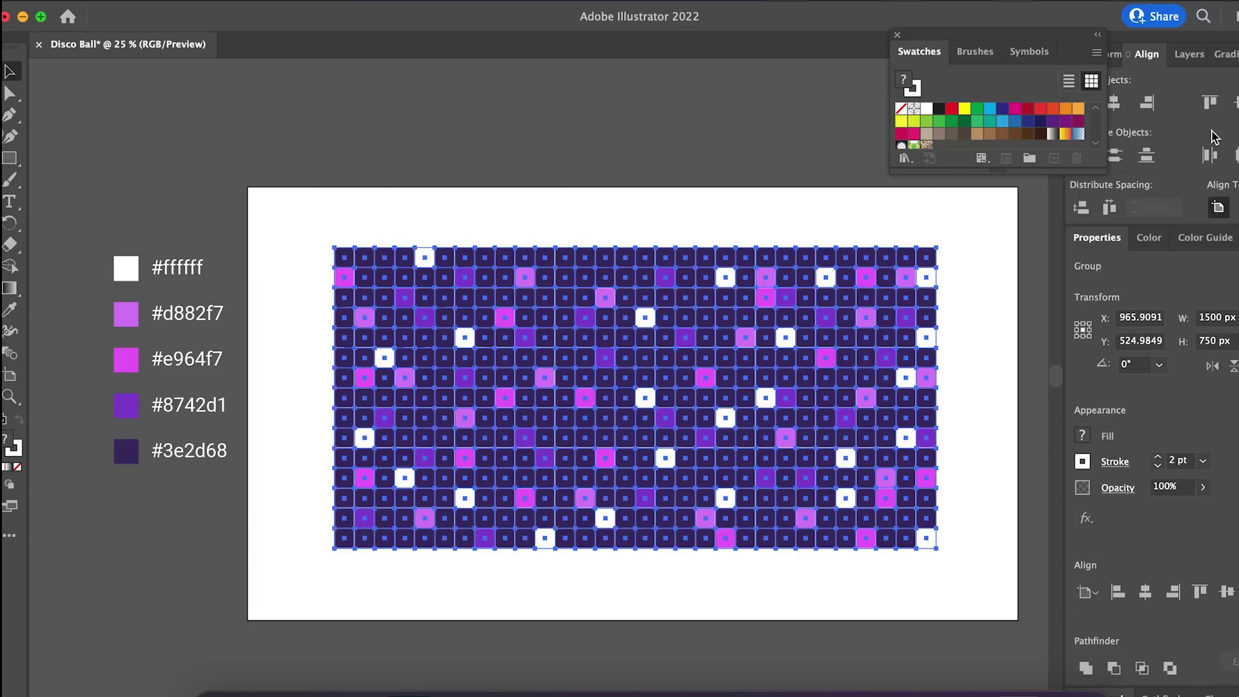
pyautogui.click(1233, 101)
pyautogui.click(1116, 103)
pyautogui.click(513, 161)
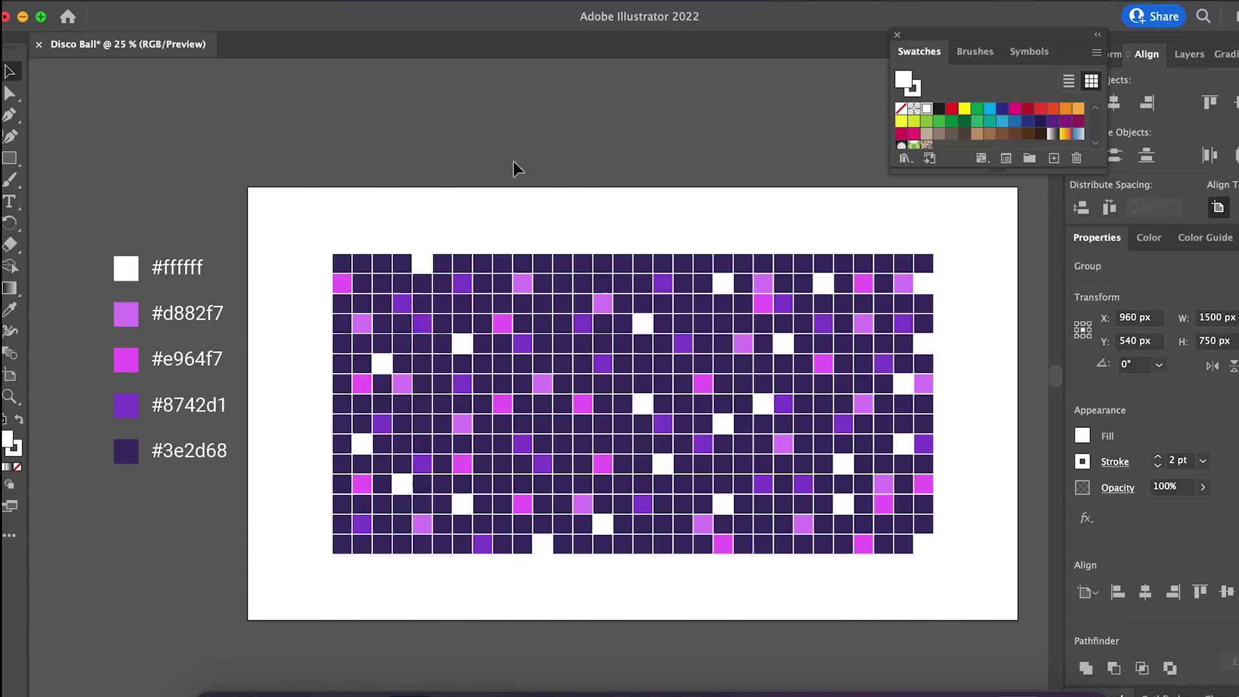
# - Save the artwork as Disco Ball.ai in Adobe Illustrator format in the Disco Ball folder
pyautogui.press('super+s')
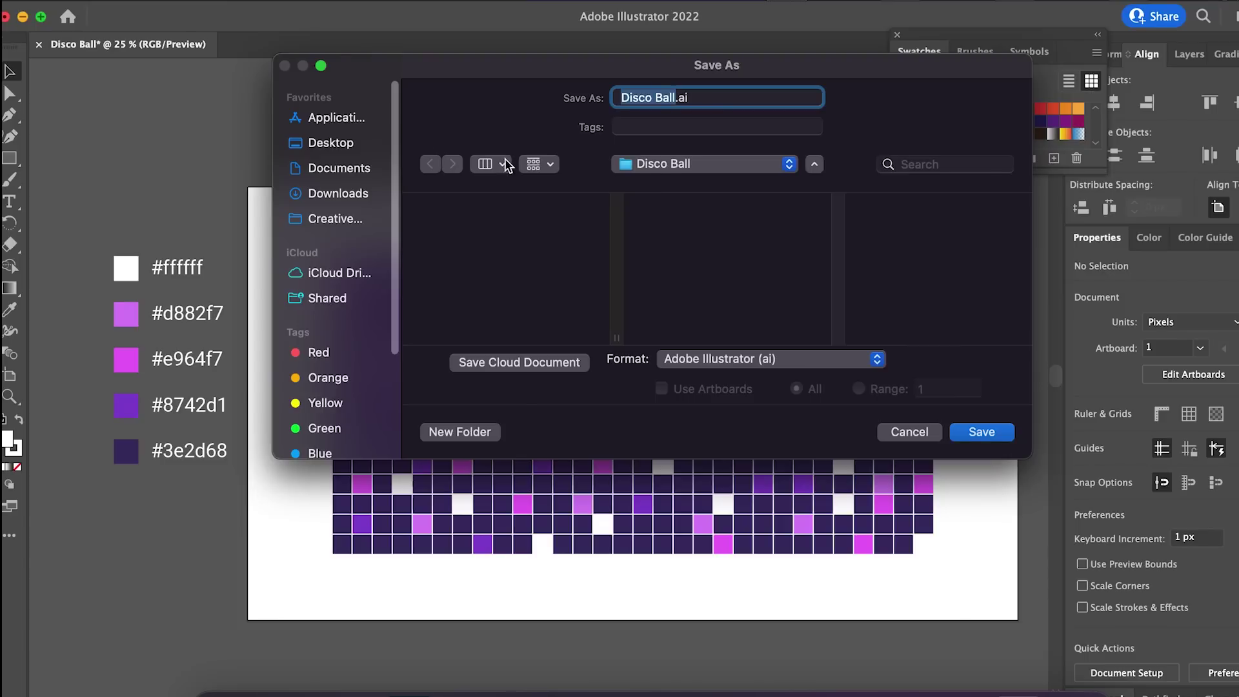
pyautogui.click(982, 431)
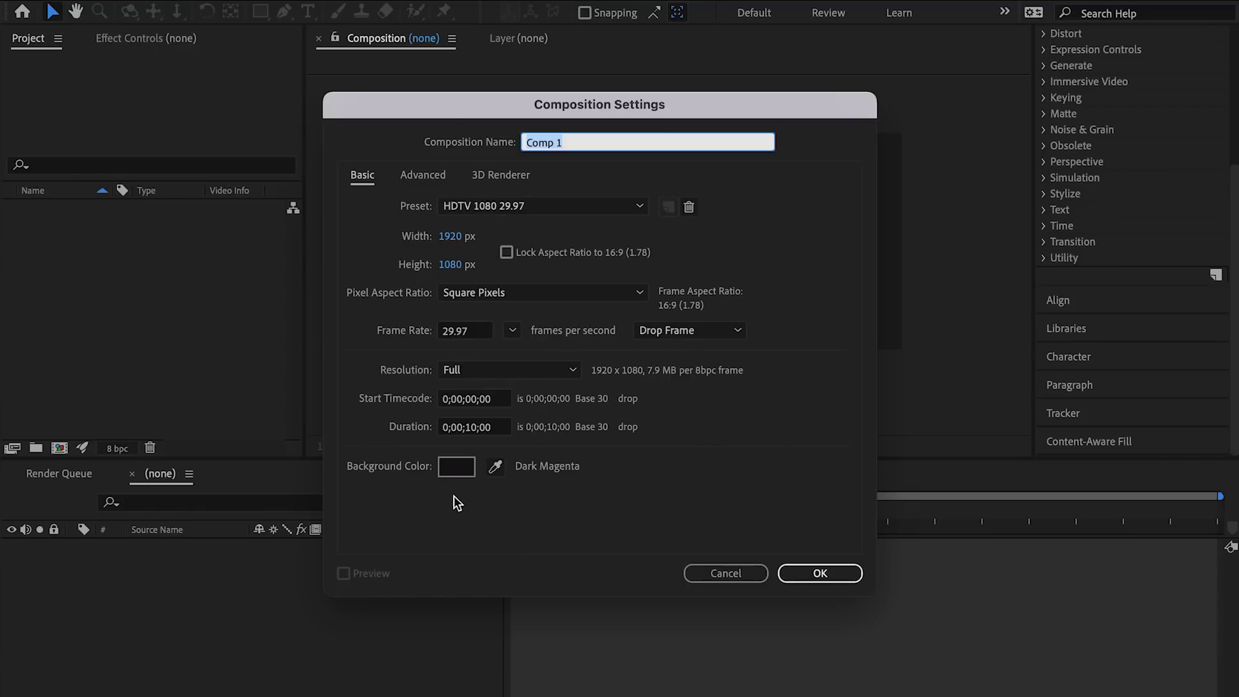
# - In After Effects, create the 1920 x 1080, 29.97 fps, 10-second composition Comp 1 with a dark magenta background
pyautogui.click(456, 465)
pyautogui.moveTo(91, 597)
pyautogui.mouseDown()
pyautogui.moveTo(94, 587)
pyautogui.moveTo(71, 592)
pyautogui.mouseUp()
pyautogui.click(392, 394)
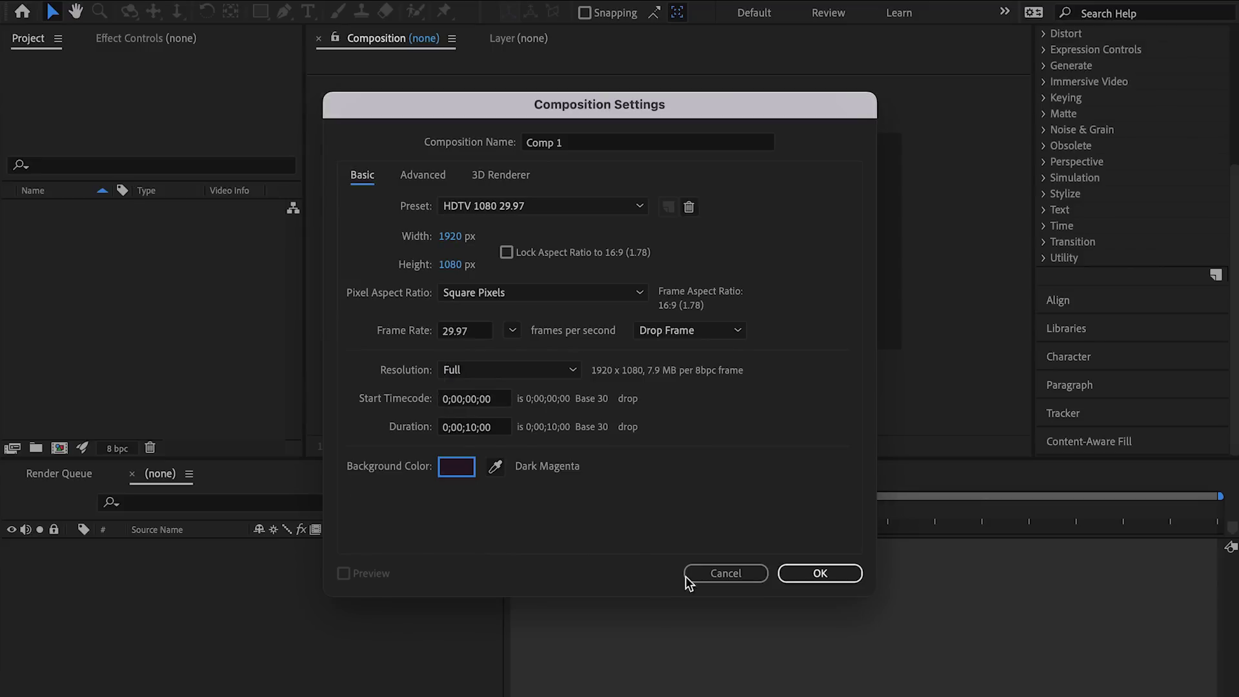
pyautogui.click(820, 573)
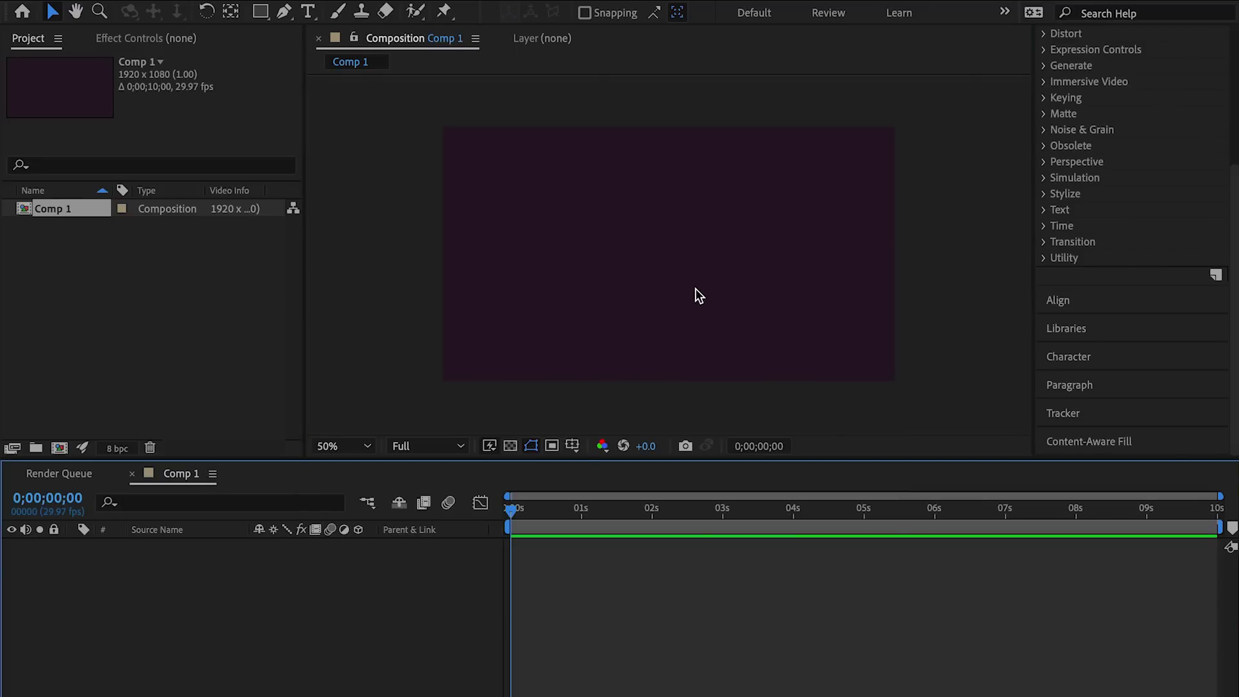
# - Import Disco Ball.ai as a Composition with the footage dimensions set to Layer Size
pyautogui.press('super+i')
pyautogui.click(687, 116)
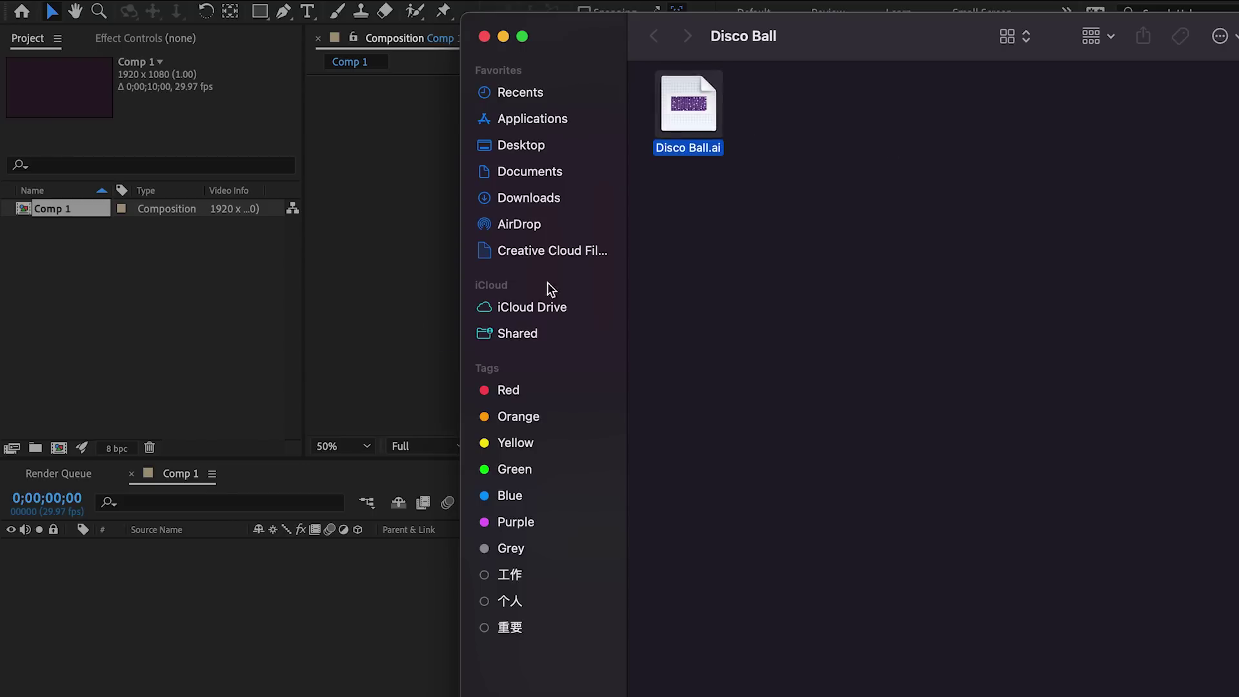
pyautogui.press('Return')
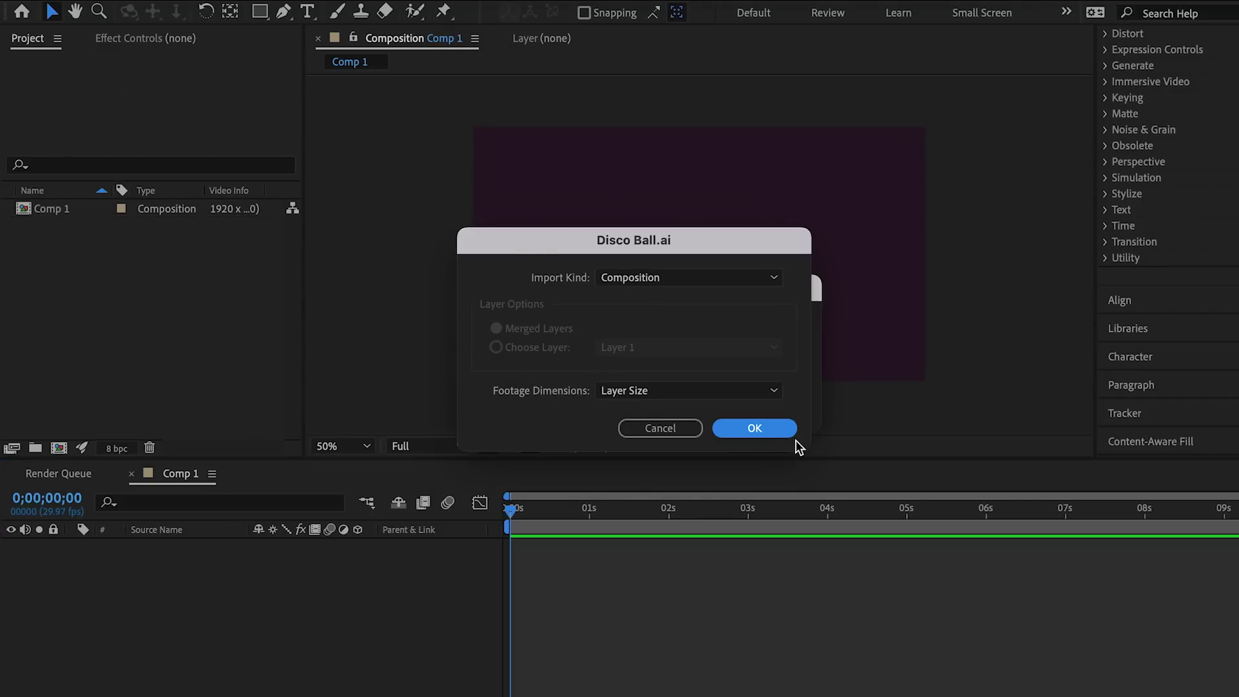
pyautogui.click(773, 429)
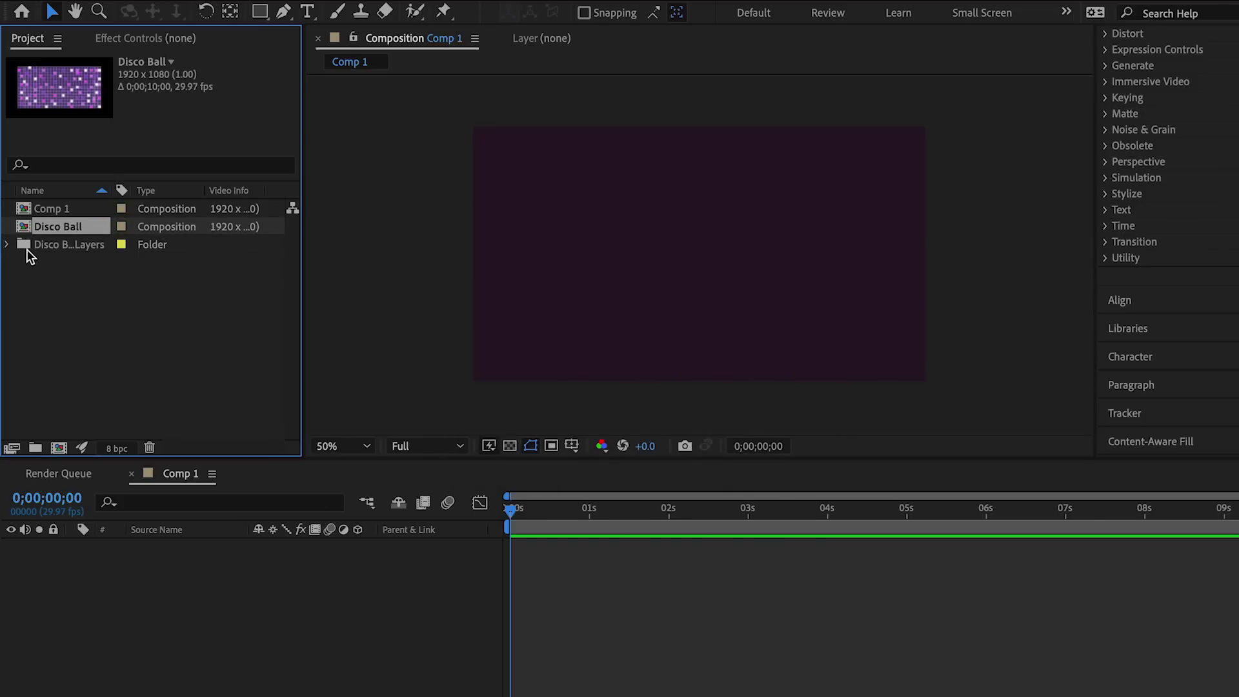
# - Add the artwork from the Disco Ball Layers folder to Comp 1 and rename its layer as Disco Ball.ai
pyautogui.click(7, 245)
pyautogui.click(85, 265)
pyautogui.moveTo(115, 519); pyautogui.dragTo(127, 557)
pyautogui.rightClick(176, 549)
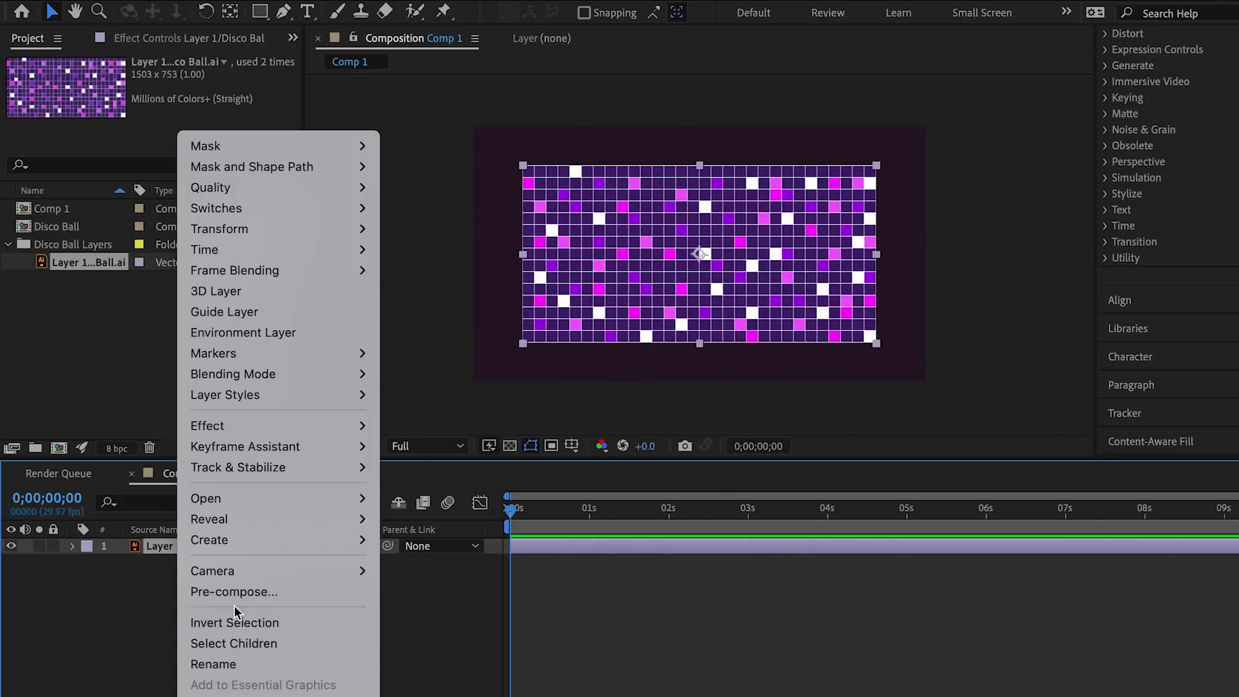
pyautogui.click(236, 664)
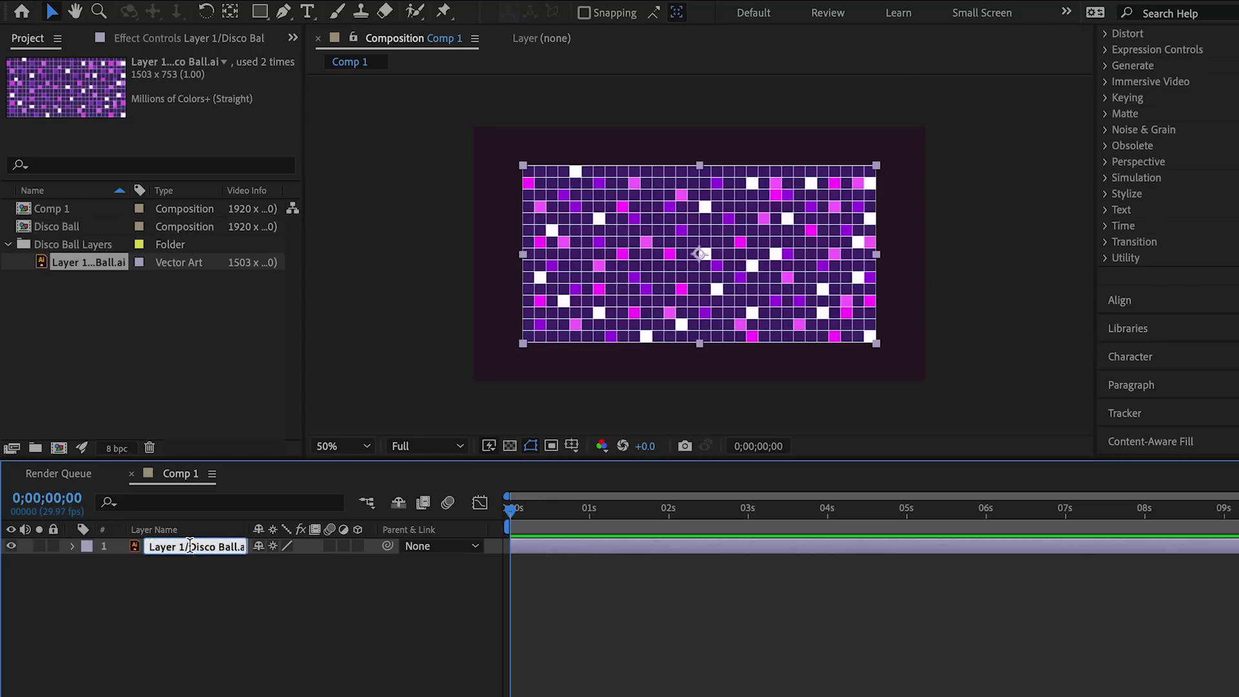
pyautogui.write('Disco Ball.ai')
pyautogui.click(152, 451)
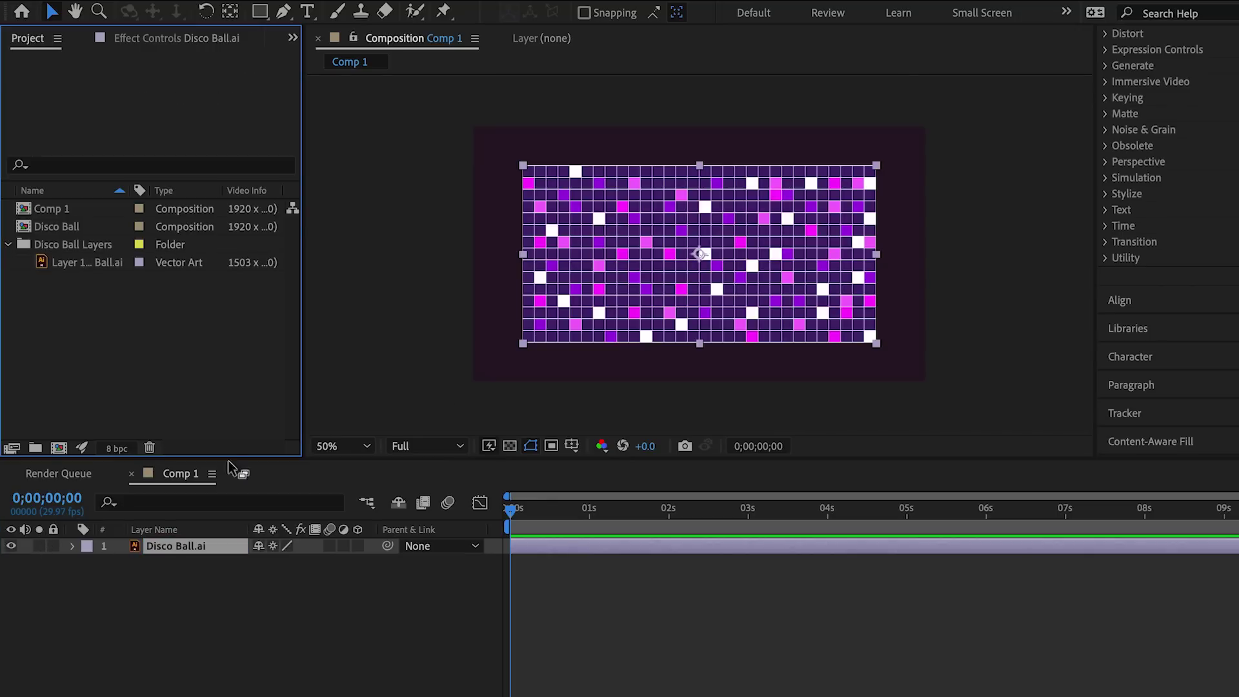
# - Find the CC Sphere effect by searching for Sphere and apply it to the Disco Ball.ai layer
pyautogui.scroll(5, 1168, 139)
pyautogui.click(1190, 91)
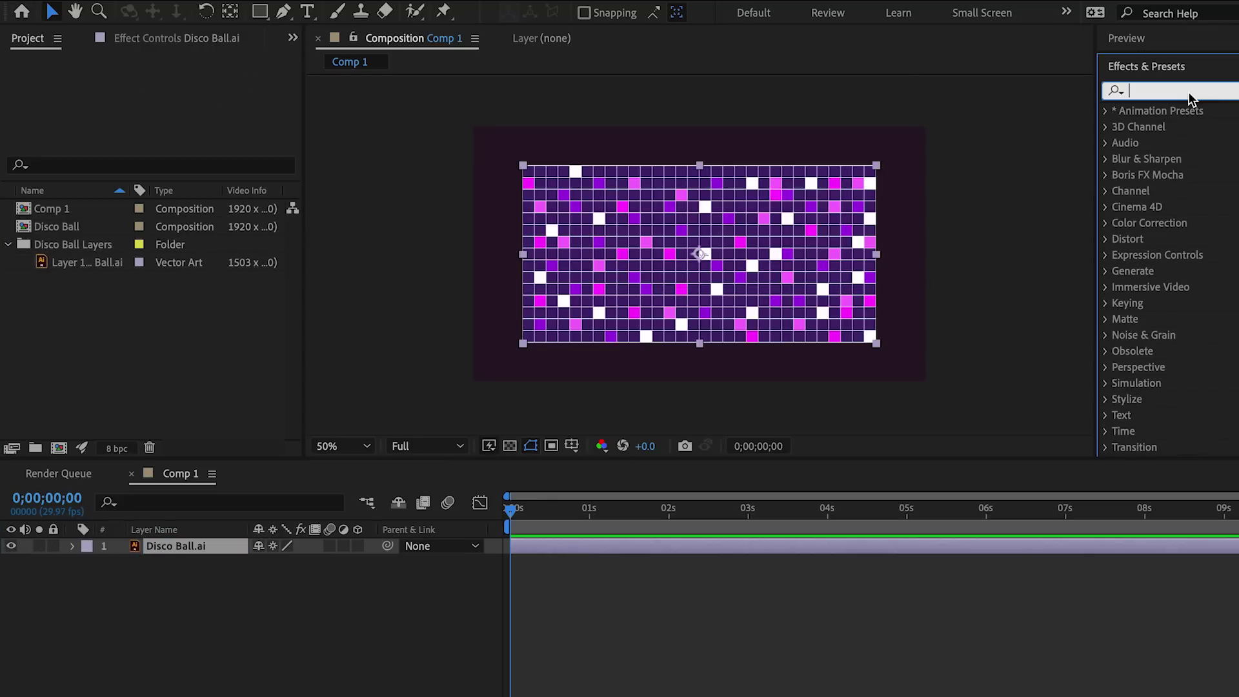
pyautogui.write('Sphere')
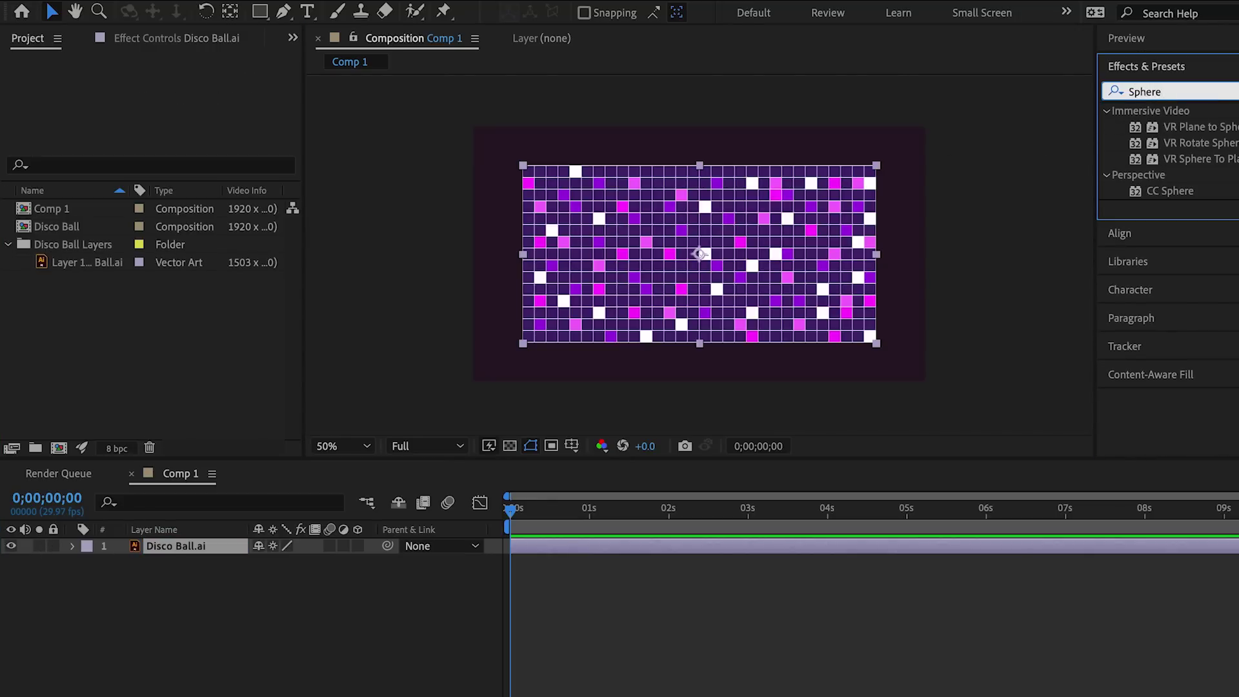
pyautogui.moveTo(1181, 192); pyautogui.dragTo(191, 547)
pyautogui.click(411, 315)
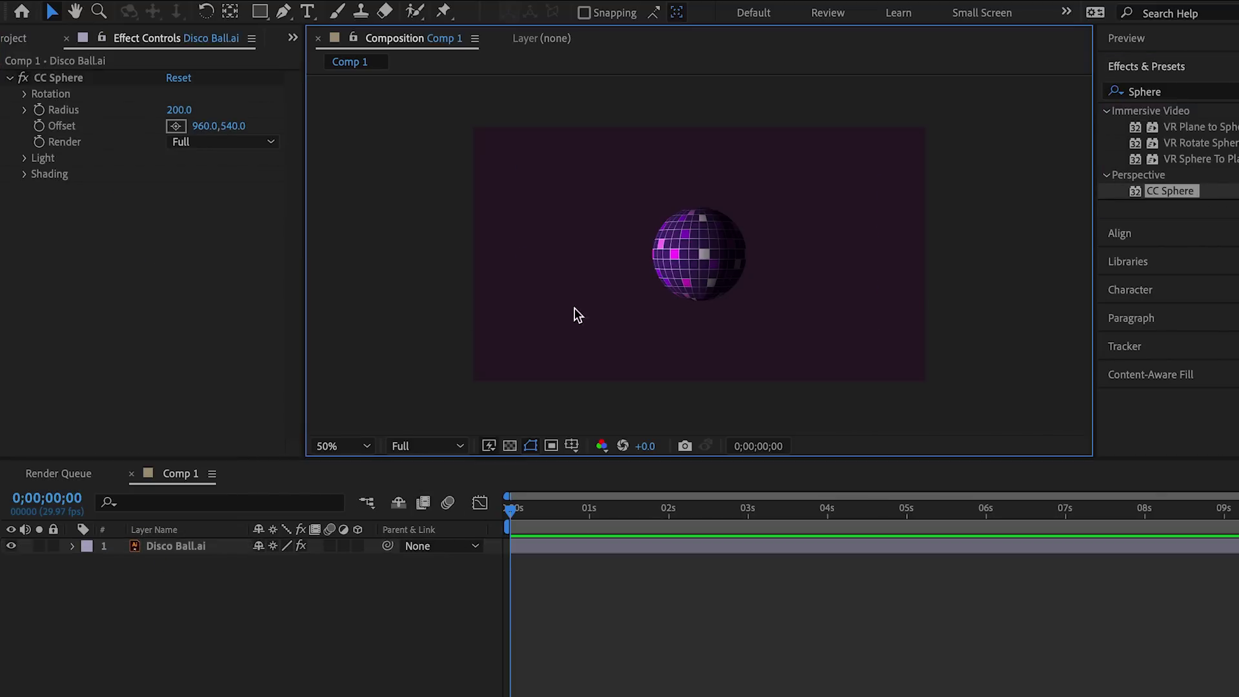
# - Set the CC Sphere effect's Rotation Y to 1x+90° and collapse its rotation settings
pyautogui.scroll(1, 692, 311)
pyautogui.scroll(-1, 692, 312)
pyautogui.press(',')
pyautogui.click(24, 94)
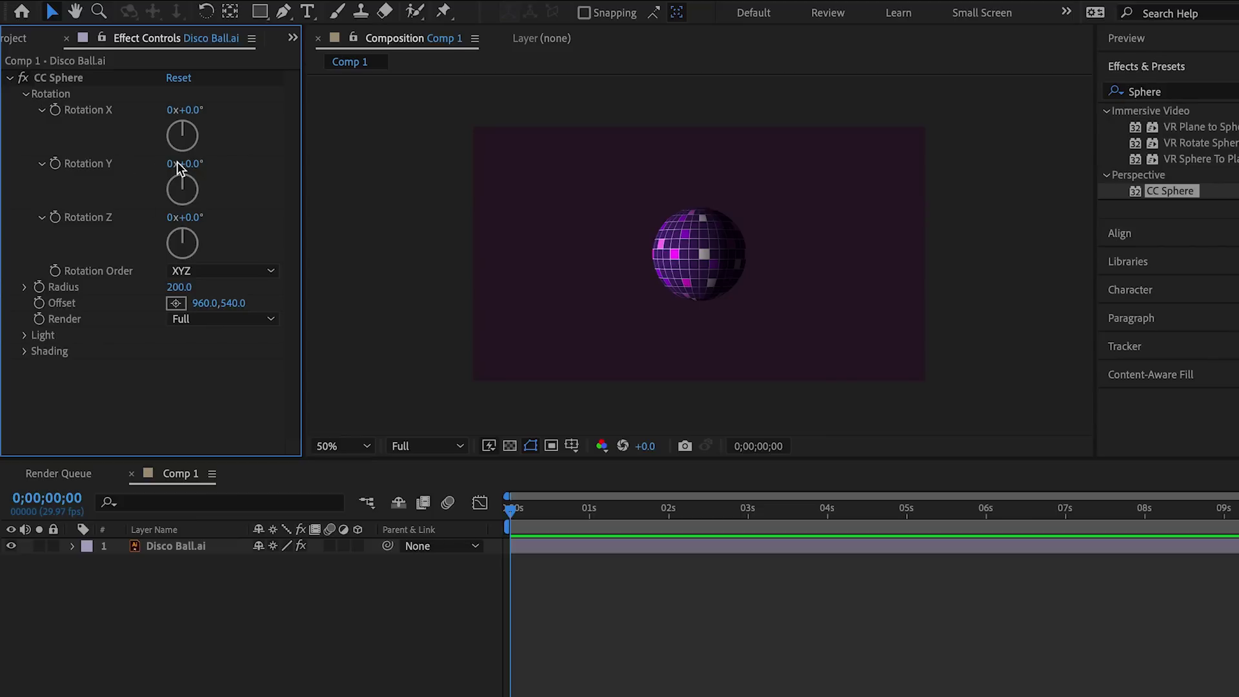
pyautogui.moveTo(189, 166); pyautogui.dragTo(549, 198)
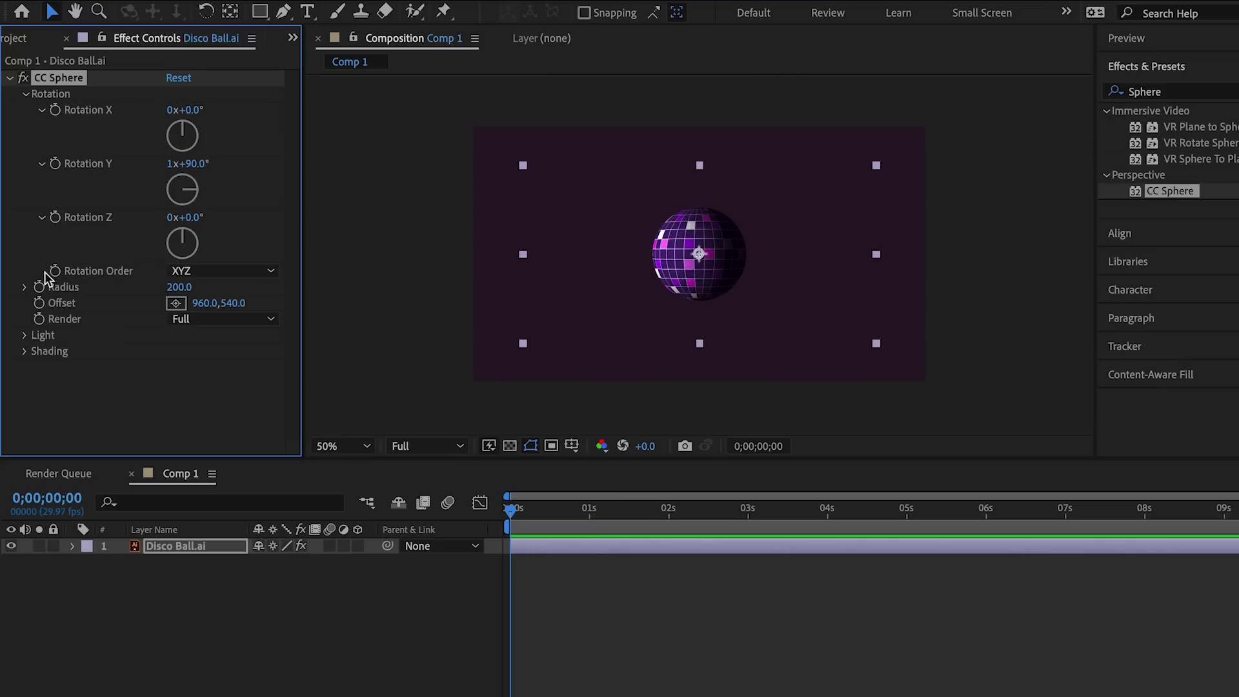
pyautogui.click(25, 94)
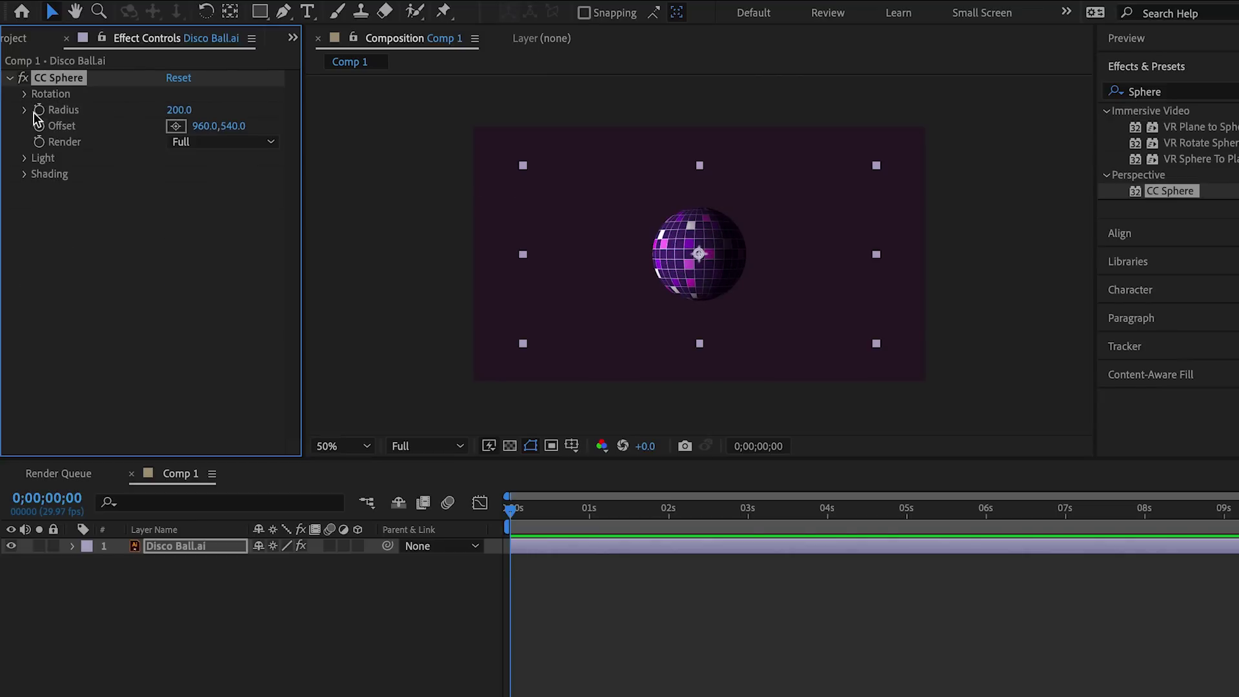
# - Raise the CC Sphere effect's Light Height to 86 and deselect the Disco Ball.ai layer
pyautogui.click(25, 158)
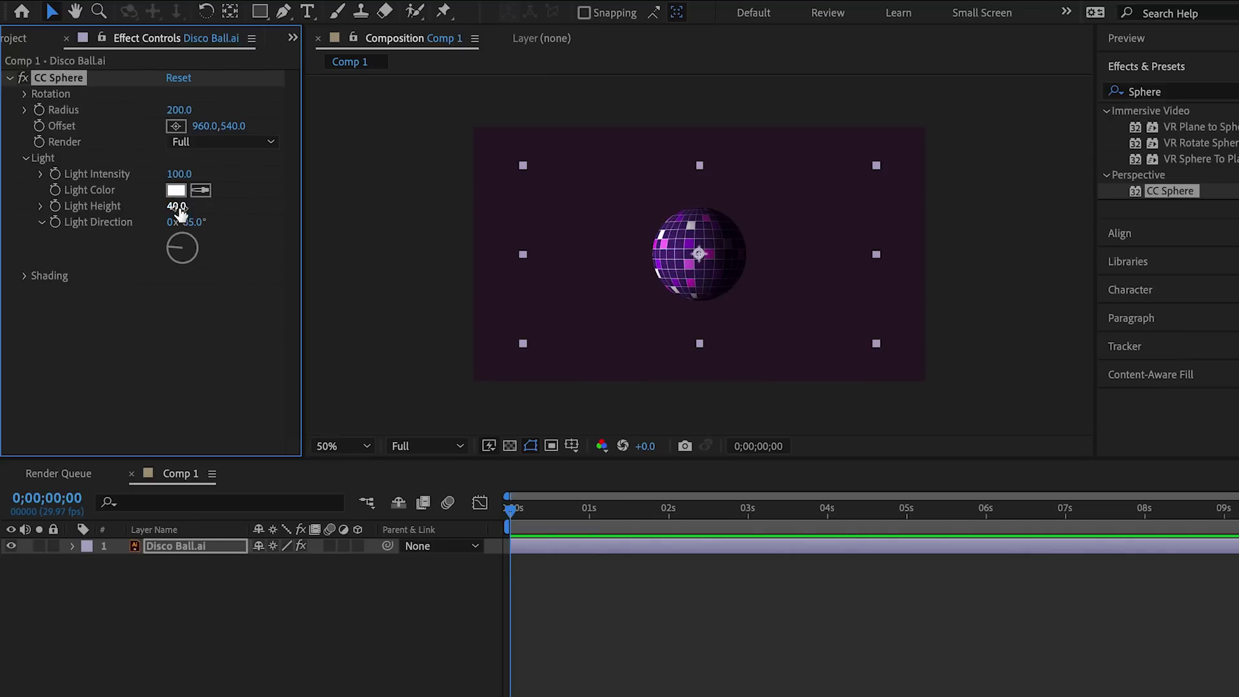
pyautogui.moveTo(181, 212); pyautogui.dragTo(207, 208)
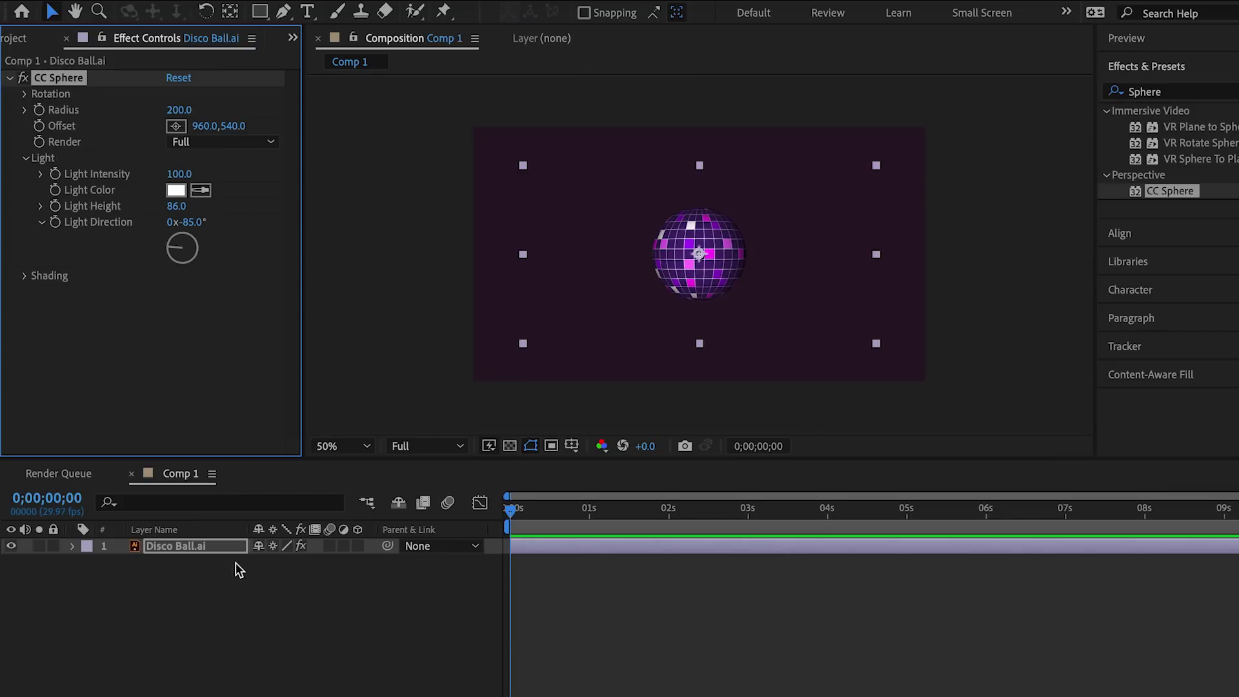
pyautogui.click(255, 609)
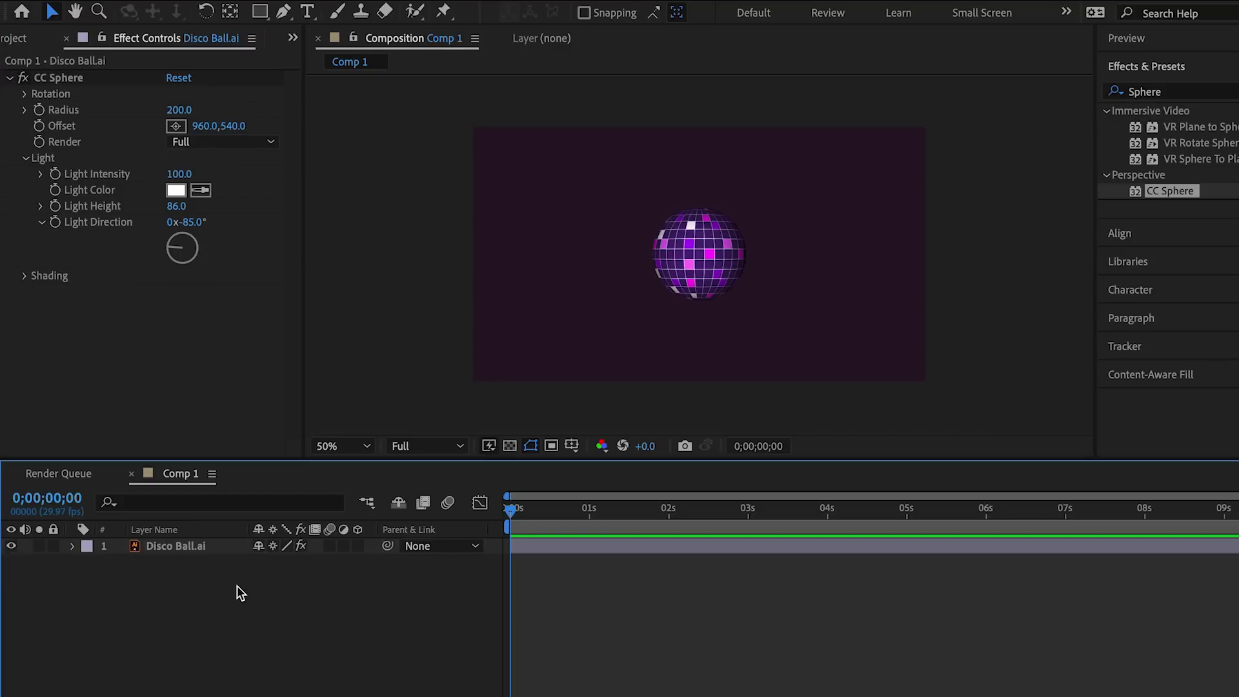
# - Draw a circular ellipse shape layer that covers the disco ball
pyautogui.click(260, 11)
pyautogui.moveTo(266, 17); pyautogui.dragTo(323, 48)
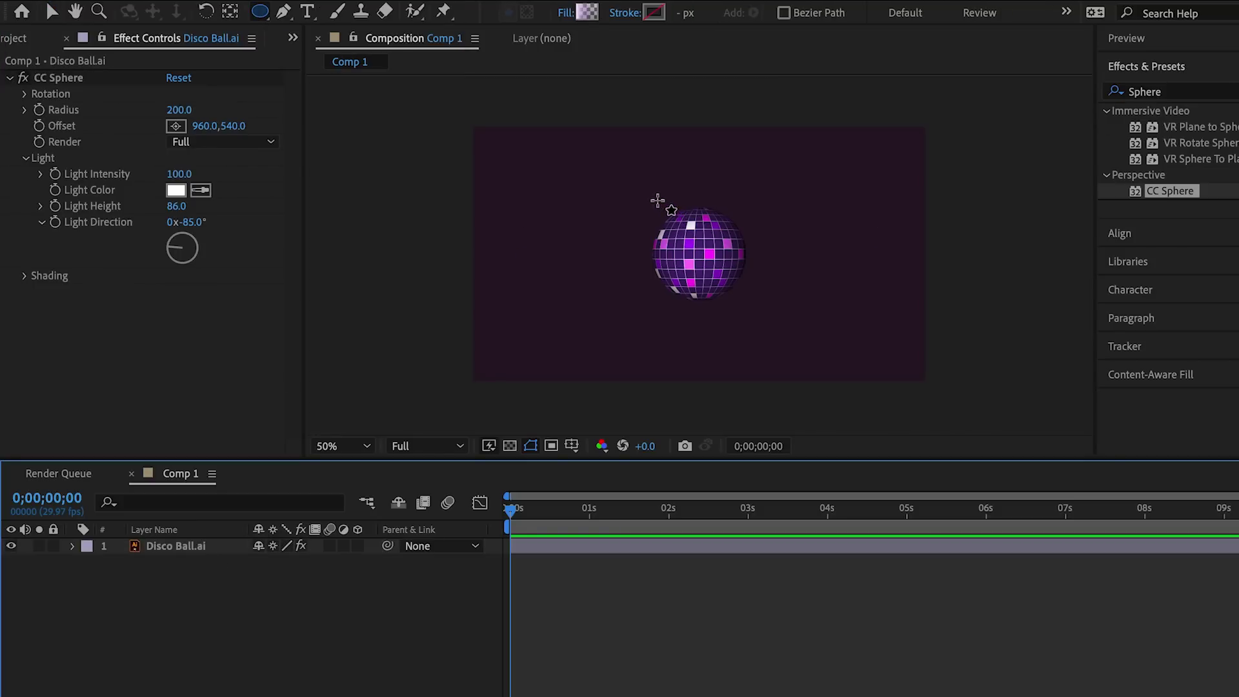
pyautogui.press('/')
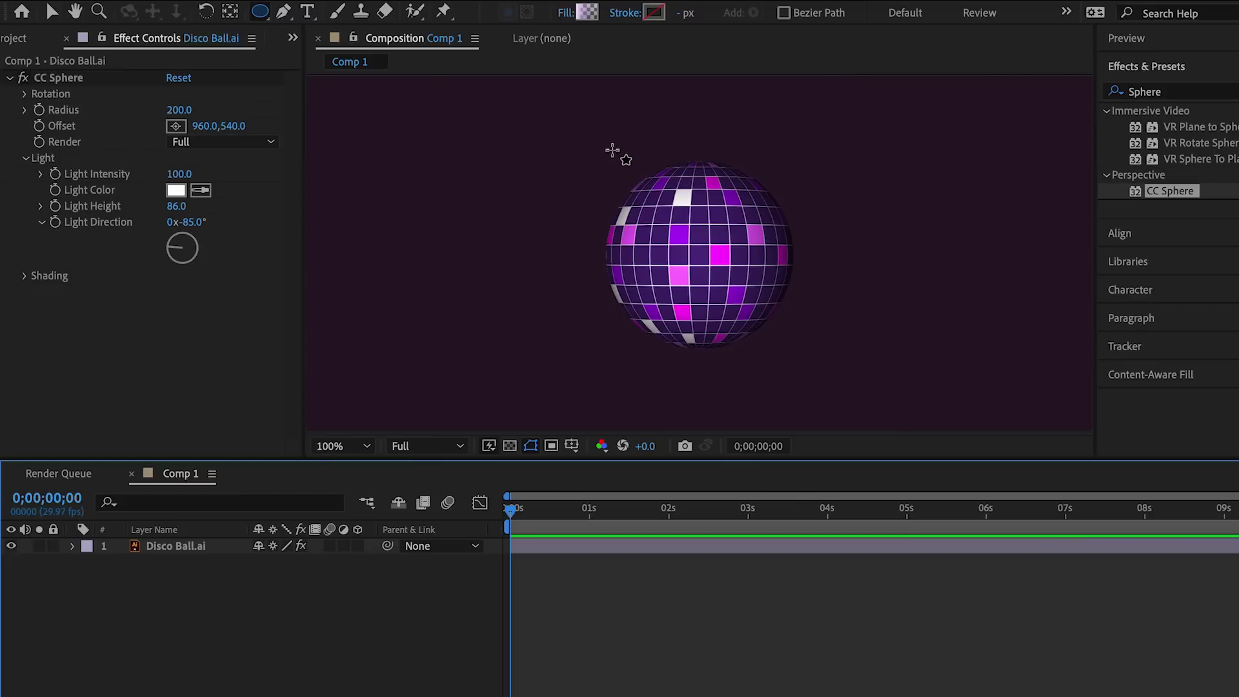
pyautogui.moveTo(597, 156); pyautogui.dragTo(796, 327)
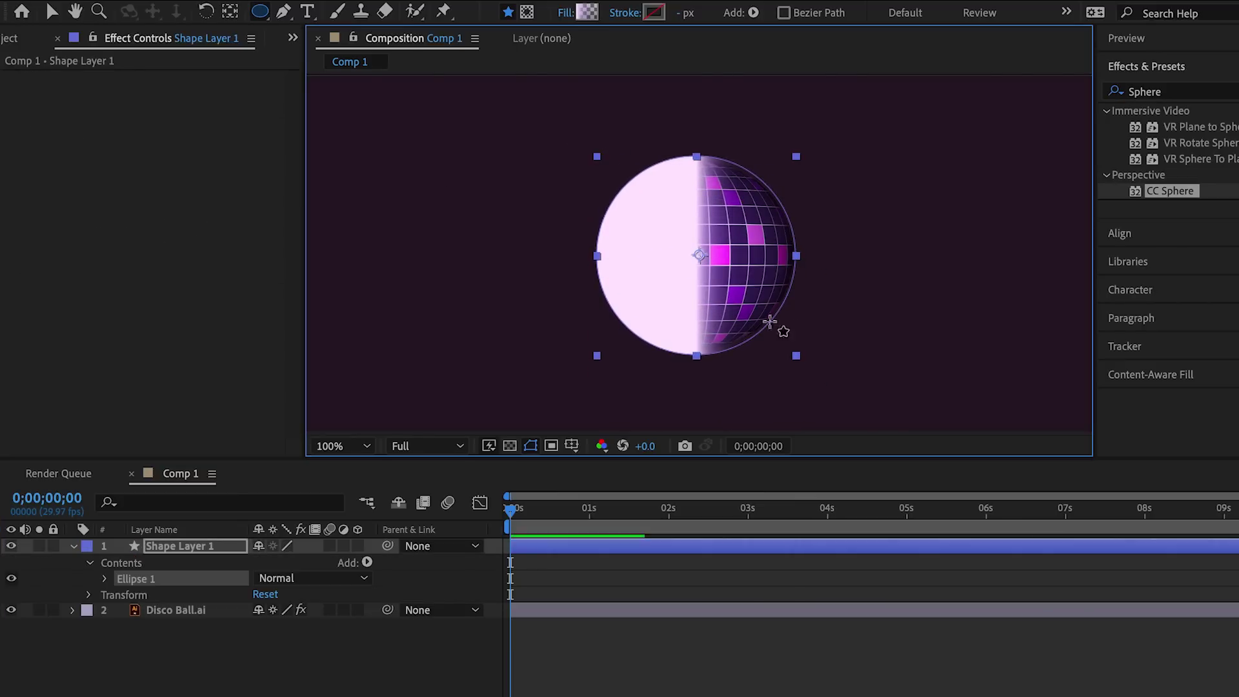
# - Center the circle horizontally in the composition and scale it down slightly to fit the disco ball
pyautogui.click(53, 12)
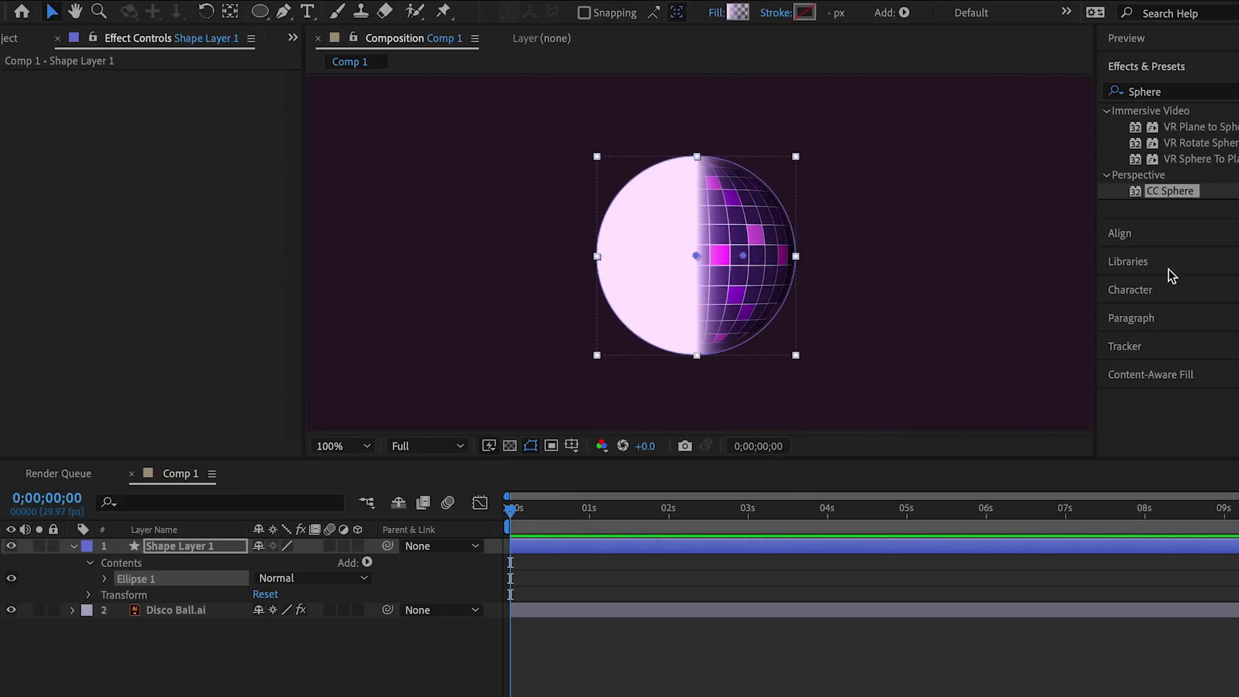
pyautogui.click(1159, 238)
pyautogui.click(1147, 142)
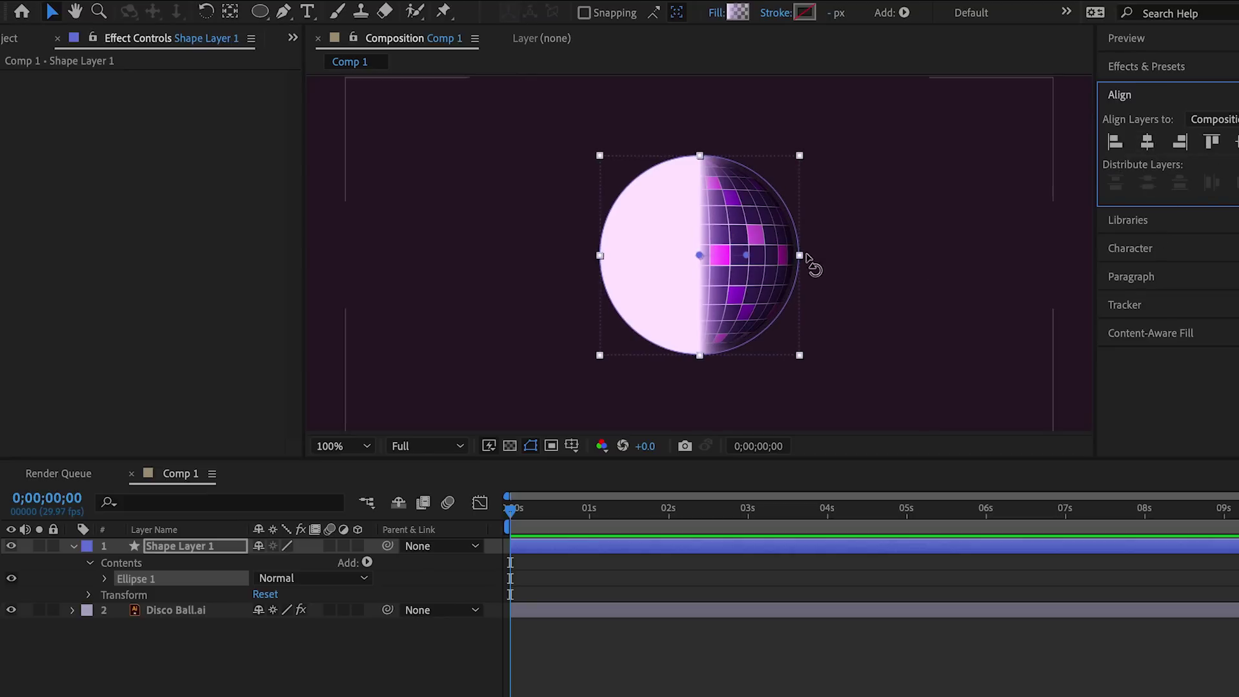
pyautogui.moveTo(799, 155); pyautogui.dragTo(797, 159)
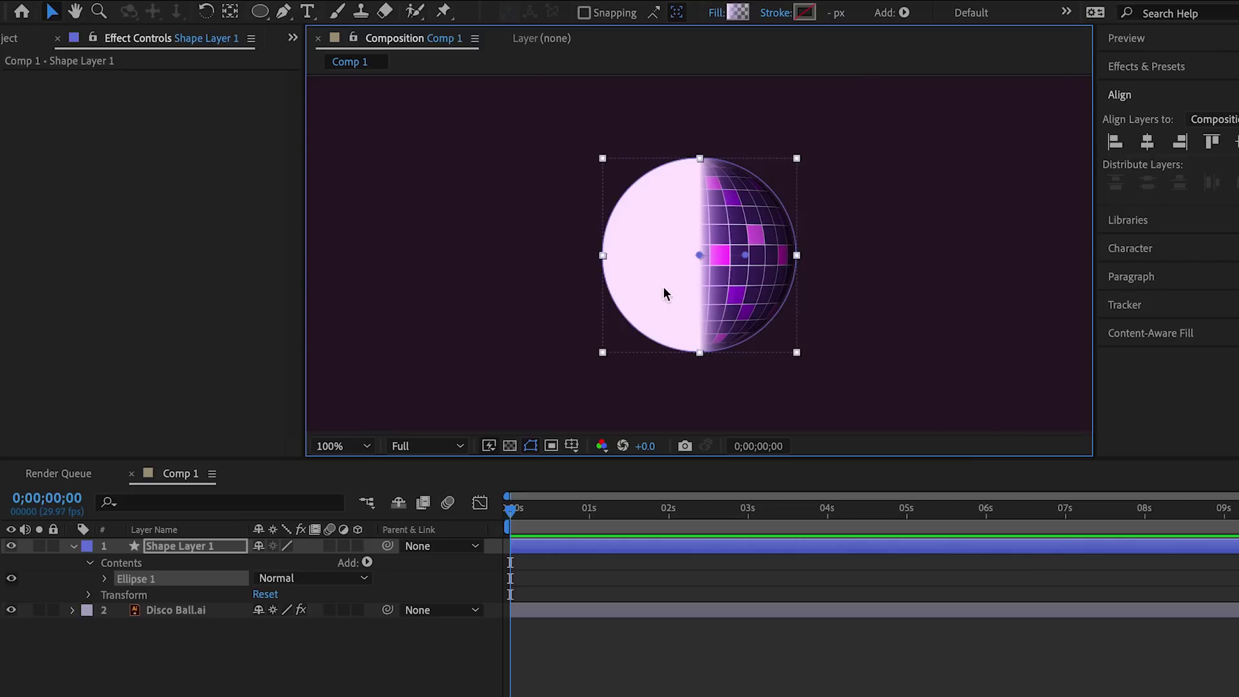
# - Make the circle's gradient start color a deeper pink and reposition the gradient from the ball's upper-left edge to near its center
pyautogui.click(737, 13)
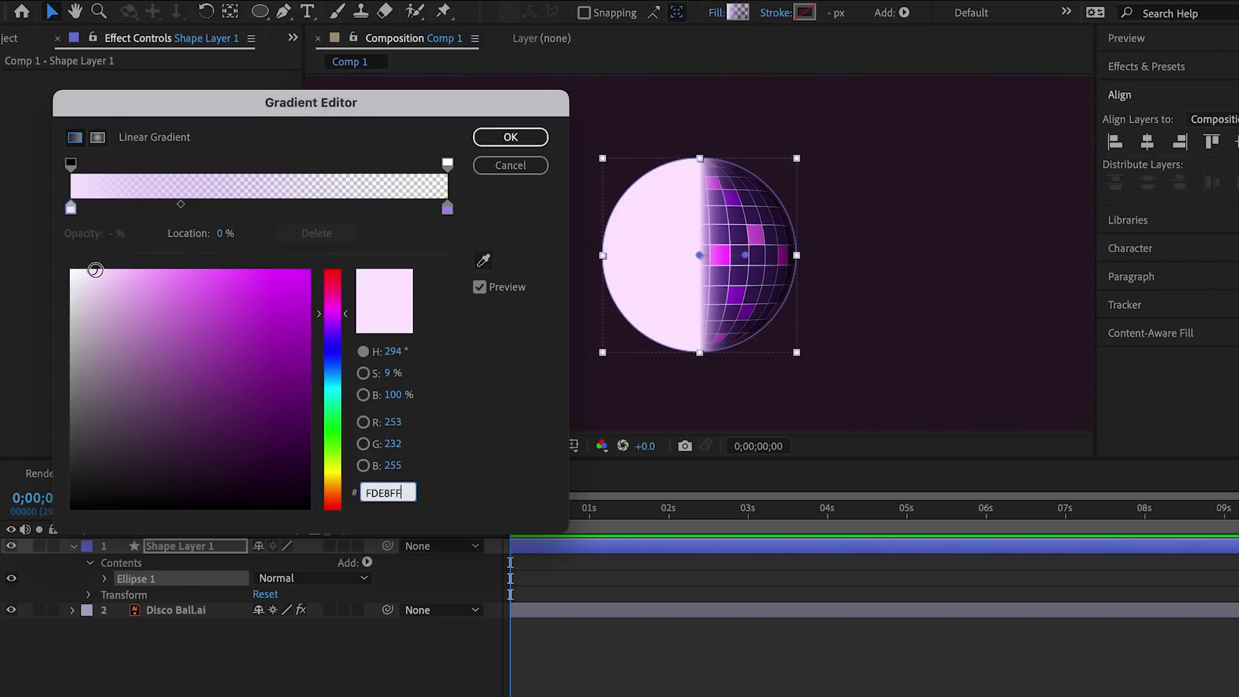
pyautogui.moveTo(94, 270); pyautogui.dragTo(110, 265)
pyautogui.click(542, 135)
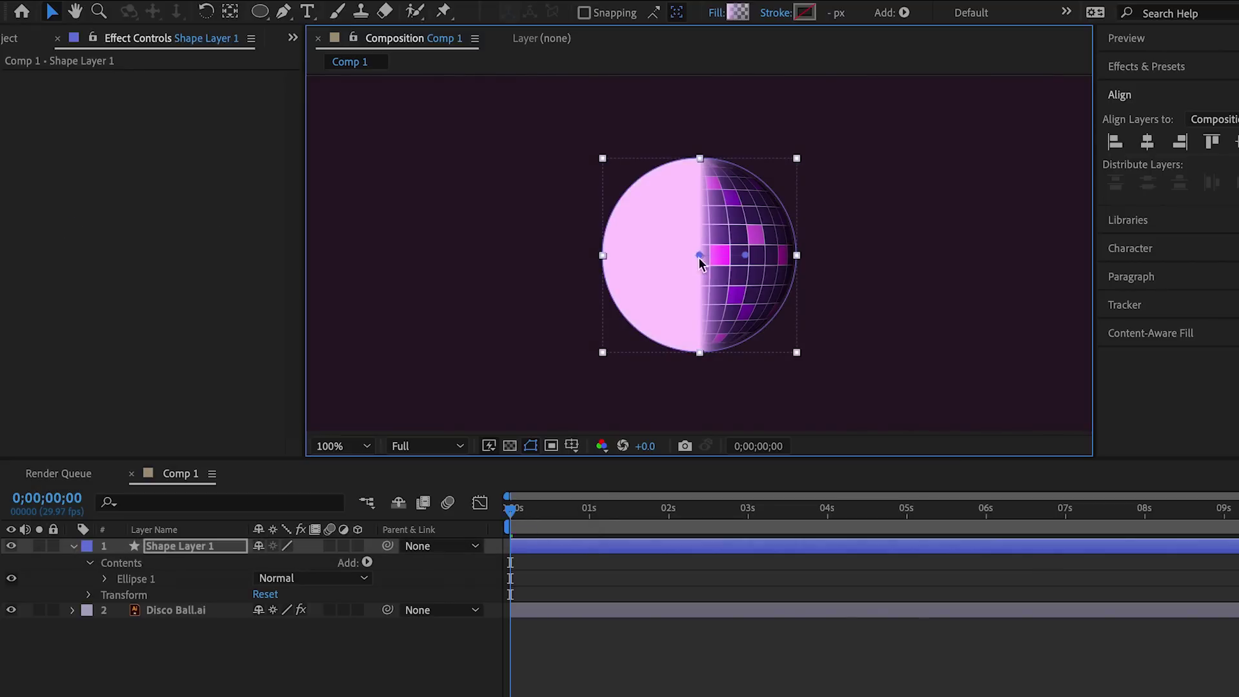
pyautogui.moveTo(702, 255); pyautogui.dragTo(622, 188)
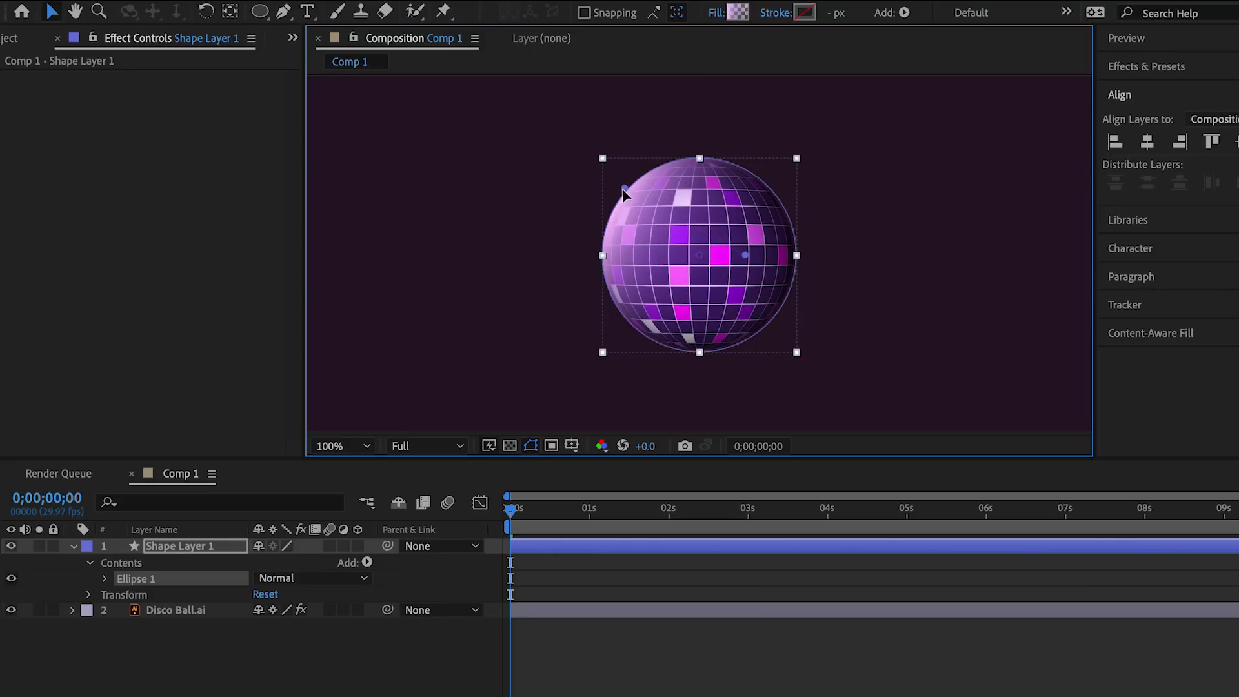
pyautogui.moveTo(746, 256); pyautogui.dragTo(687, 244)
pyautogui.click(264, 667)
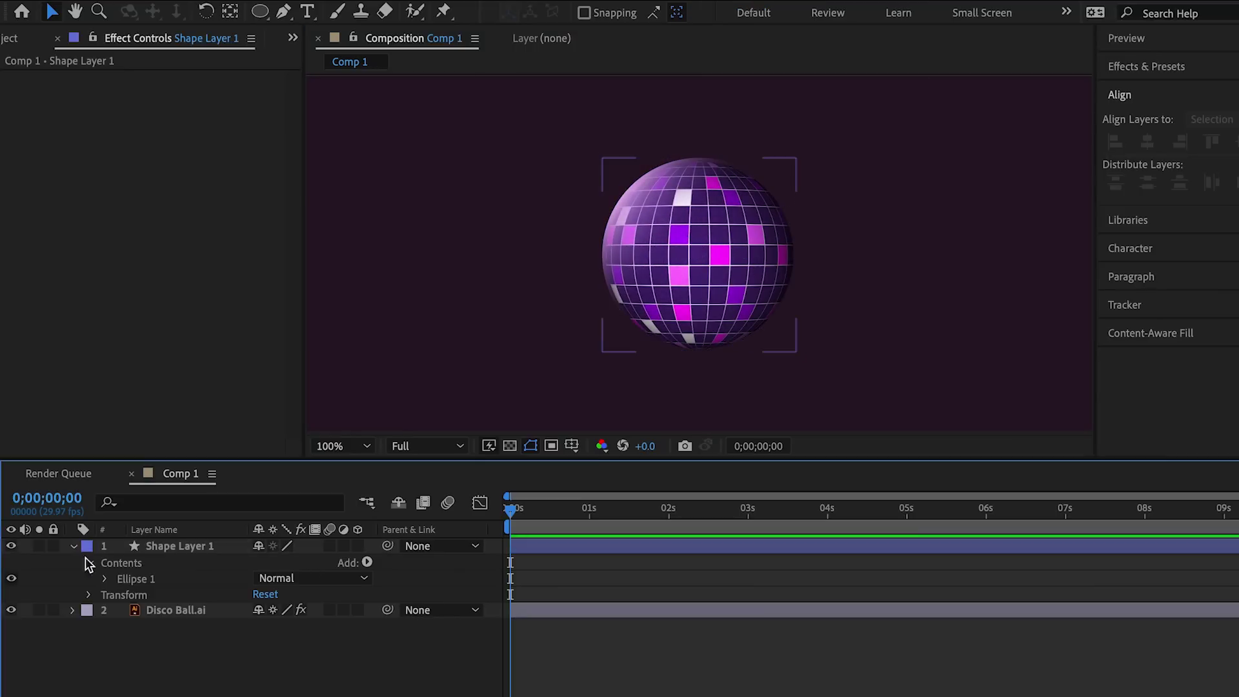
# - Collapse the shape layer's properties and rename the layer as Light 1
pyautogui.click(73, 546)
pyautogui.rightClick(167, 548)
pyautogui.click(242, 662)
pyautogui.write('Light')
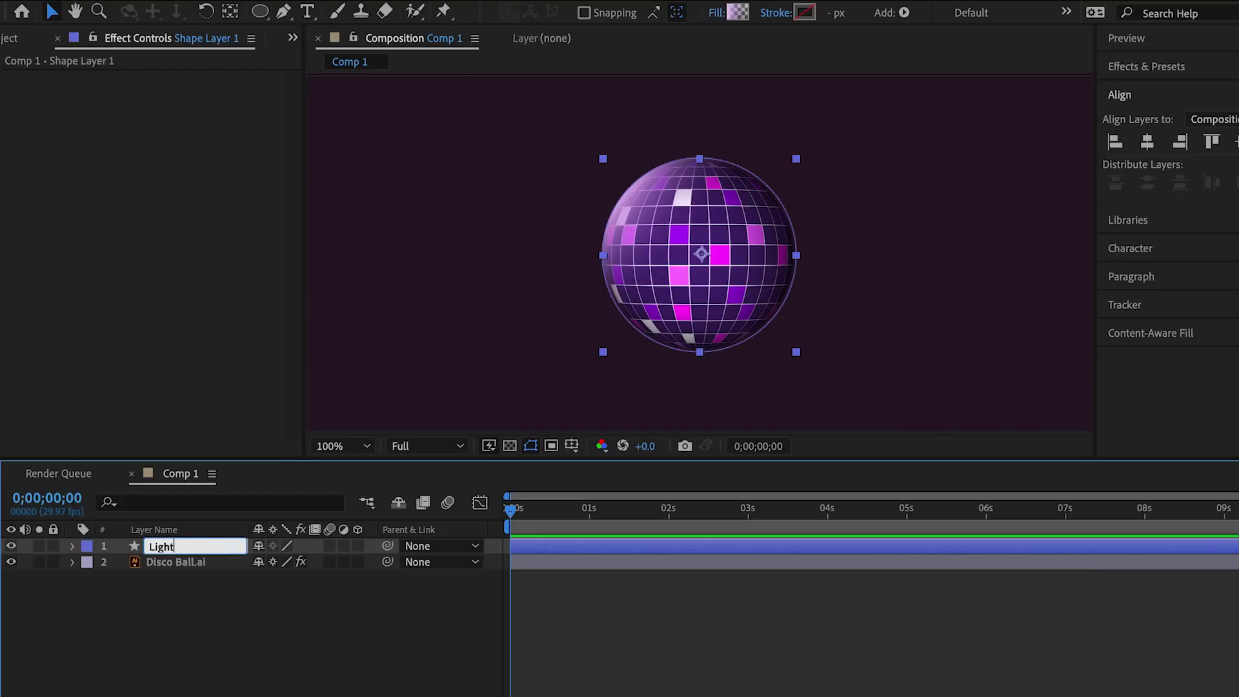
pyautogui.press('Return')
# - Duplicate the Light 1 layer and set the copy's rotation to 201°
pyautogui.hotkey('ctrl', 'd')
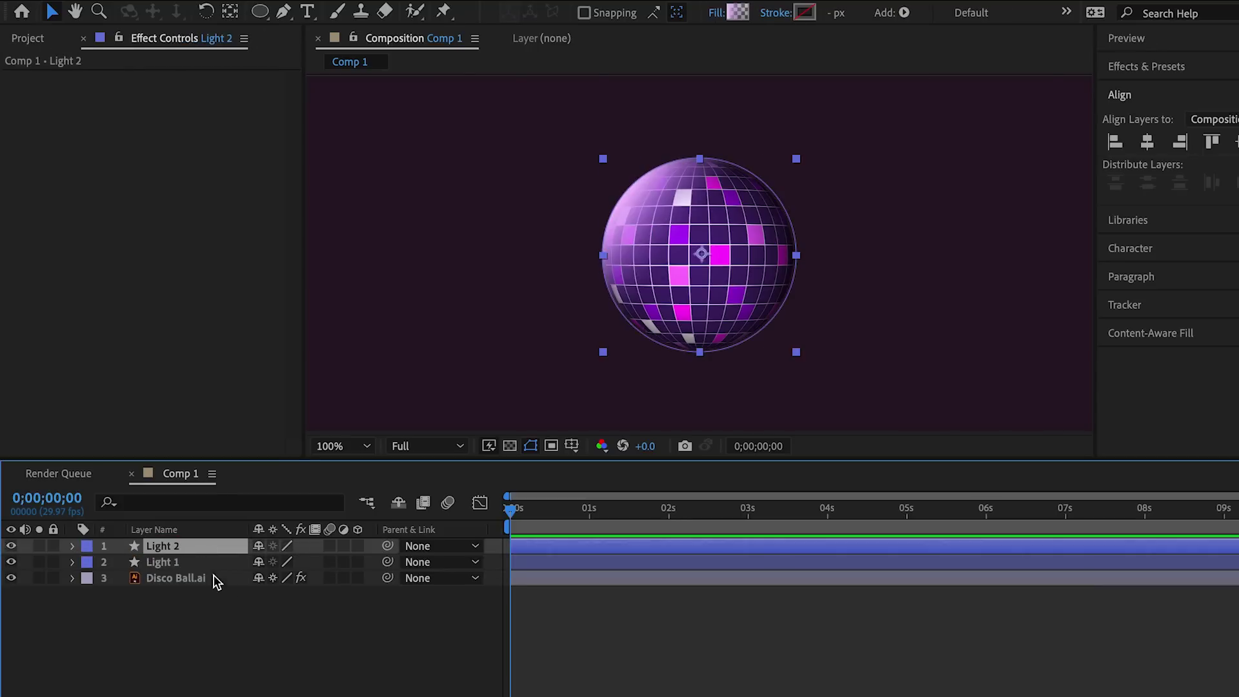
pyautogui.press('r')
pyautogui.moveTo(286, 568); pyautogui.dragTo(316, 564)
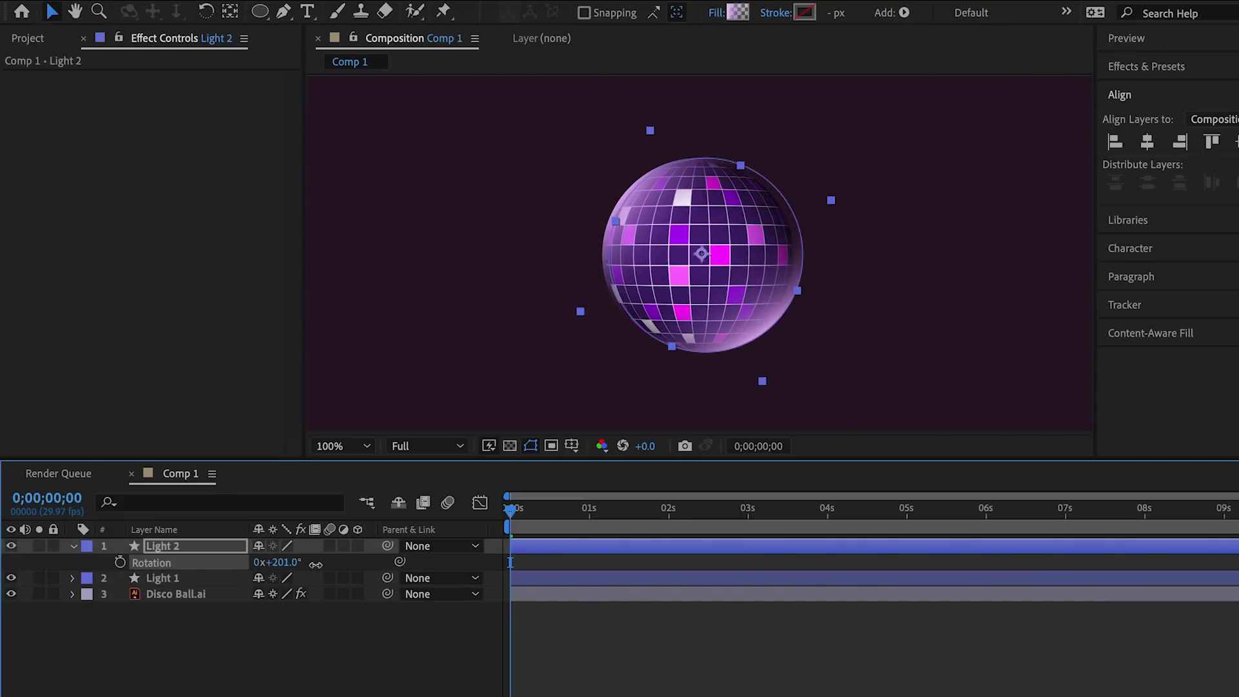
pyautogui.click(256, 647)
pyautogui.click(74, 547)
# - Duplicate the Light 2 layer and set the copy's rotation to 283°
pyautogui.click(174, 549)
pyautogui.hotkey('ctrl', 'd')
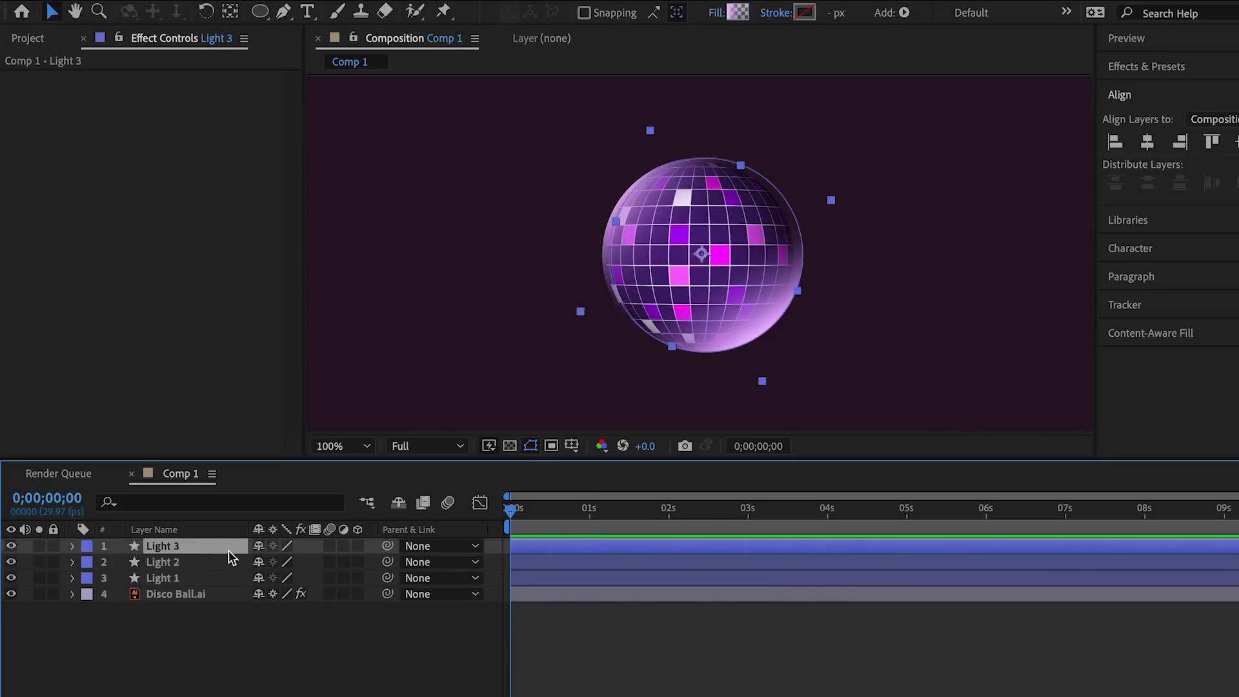
pyautogui.press('r')
pyautogui.moveTo(276, 562); pyautogui.dragTo(335, 560)
# - Make Light 3's gradient start pinker with its midpoint at 39.2%, and shift both gradient points along the ball's lower-left side
pyautogui.click(738, 13)
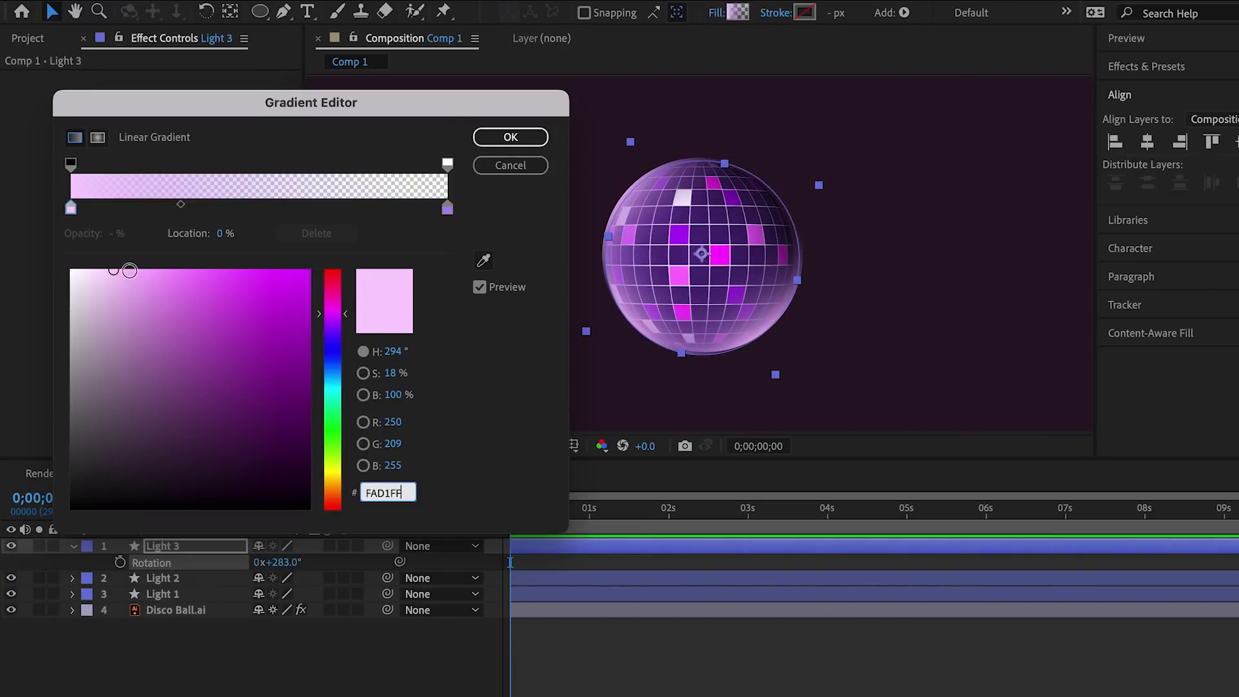
pyautogui.moveTo(180, 205); pyautogui.dragTo(217, 207)
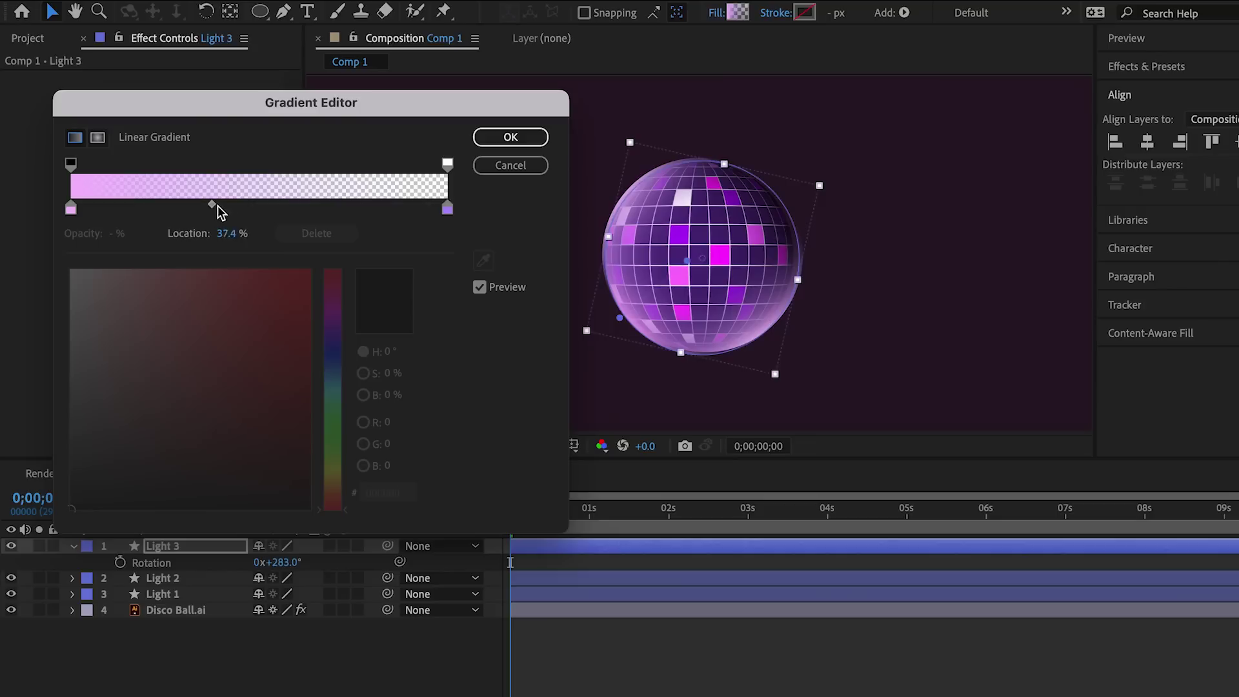
pyautogui.click(522, 134)
pyautogui.moveTo(686, 261); pyautogui.dragTo(665, 282)
pyautogui.moveTo(619, 317); pyautogui.dragTo(637, 331)
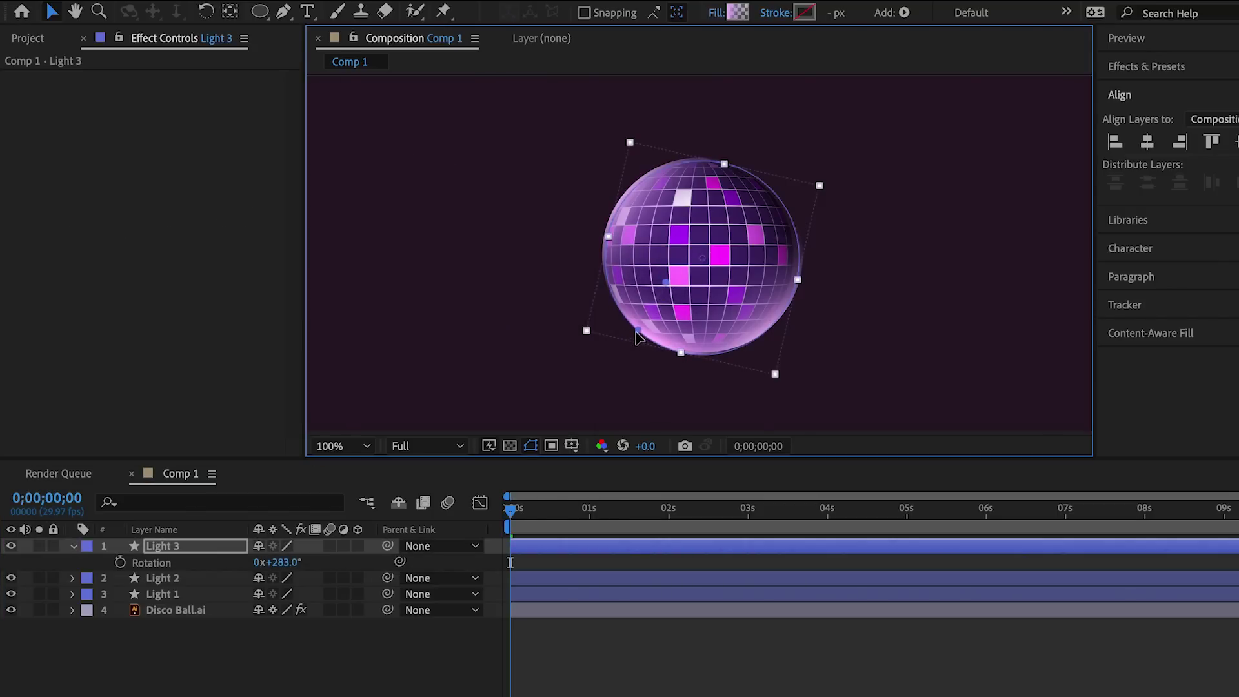
pyautogui.click(82, 547)
# - Give Light 2's gradient a more saturated pink start color and move its start point farther outside the ball's lower-right edge
pyautogui.click(178, 559)
pyautogui.click(735, 13)
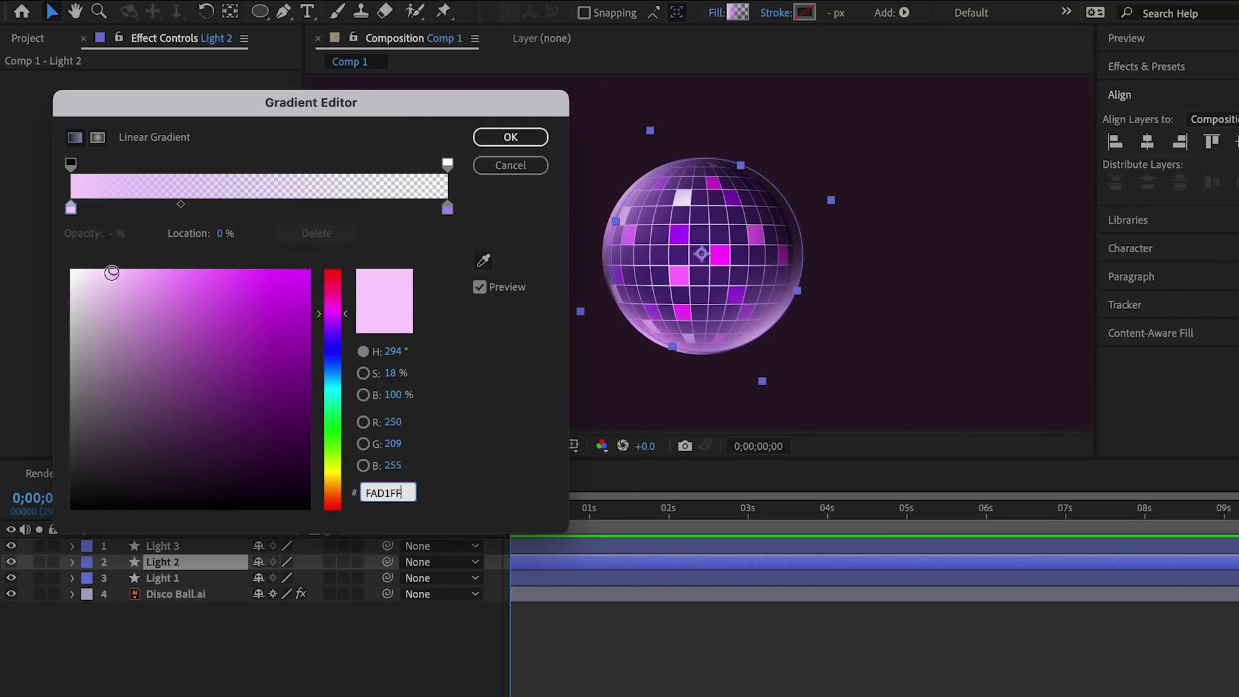
pyautogui.moveTo(111, 272); pyautogui.dragTo(155, 269)
pyautogui.click(511, 137)
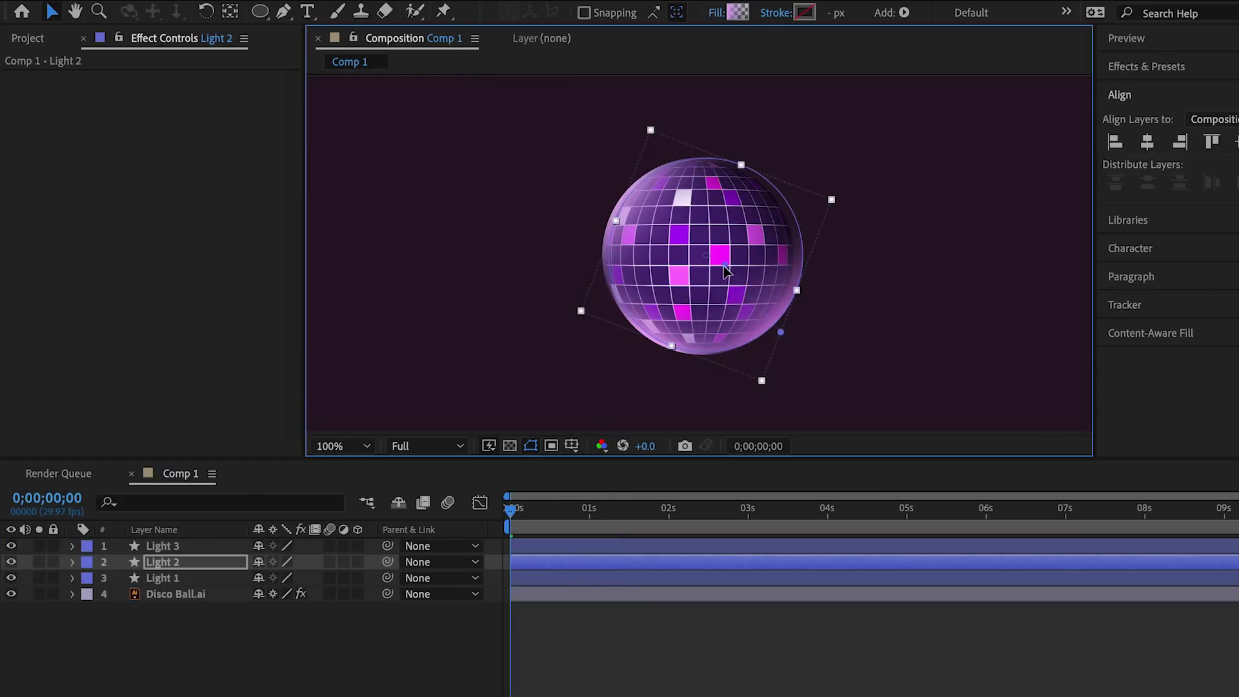
pyautogui.moveTo(780, 332); pyautogui.dragTo(804, 325)
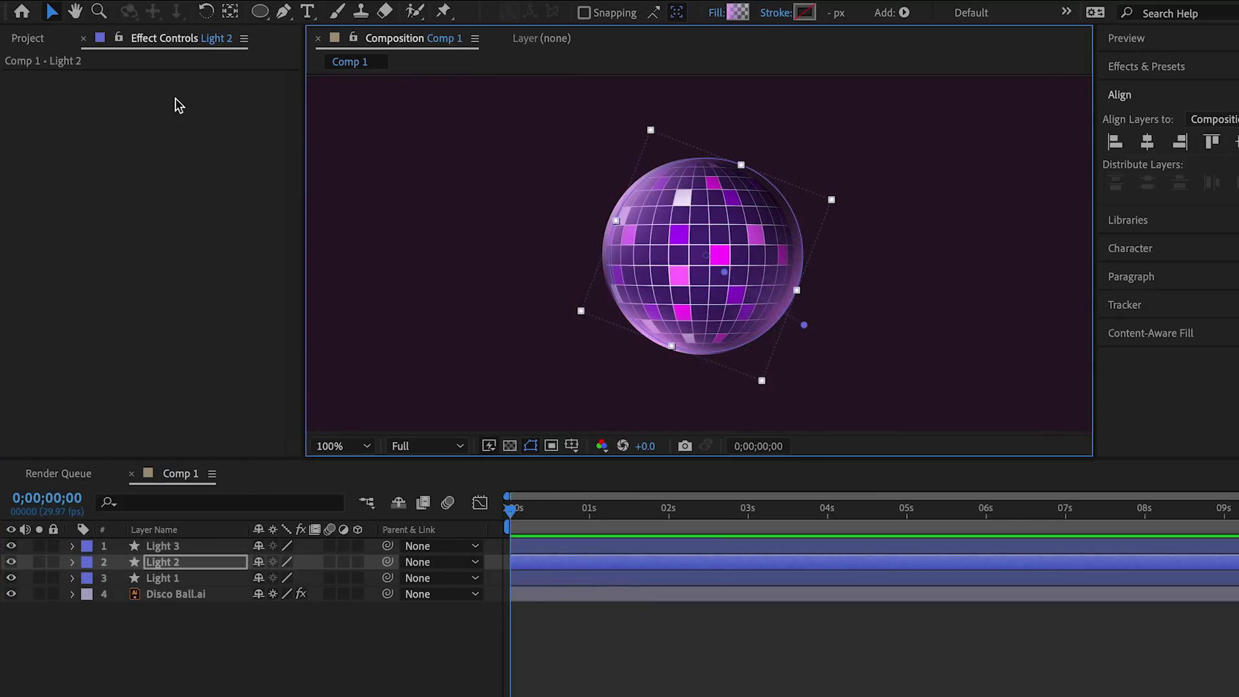
pyautogui.click(178, 105)
# - Center the Light 2, Light 3 and Light 1 layers in the composition
pyautogui.click(1147, 142)
pyautogui.click(239, 545)
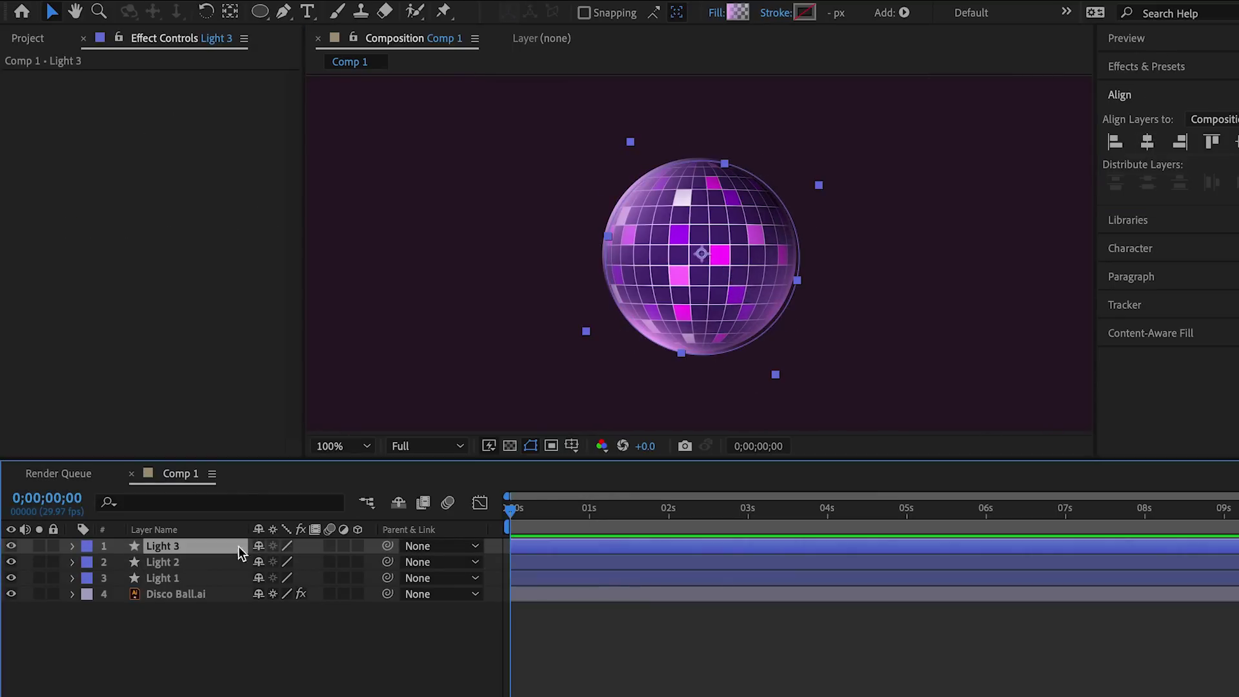
pyautogui.click(1146, 142)
pyautogui.click(1236, 141)
pyautogui.click(235, 578)
pyautogui.click(1147, 142)
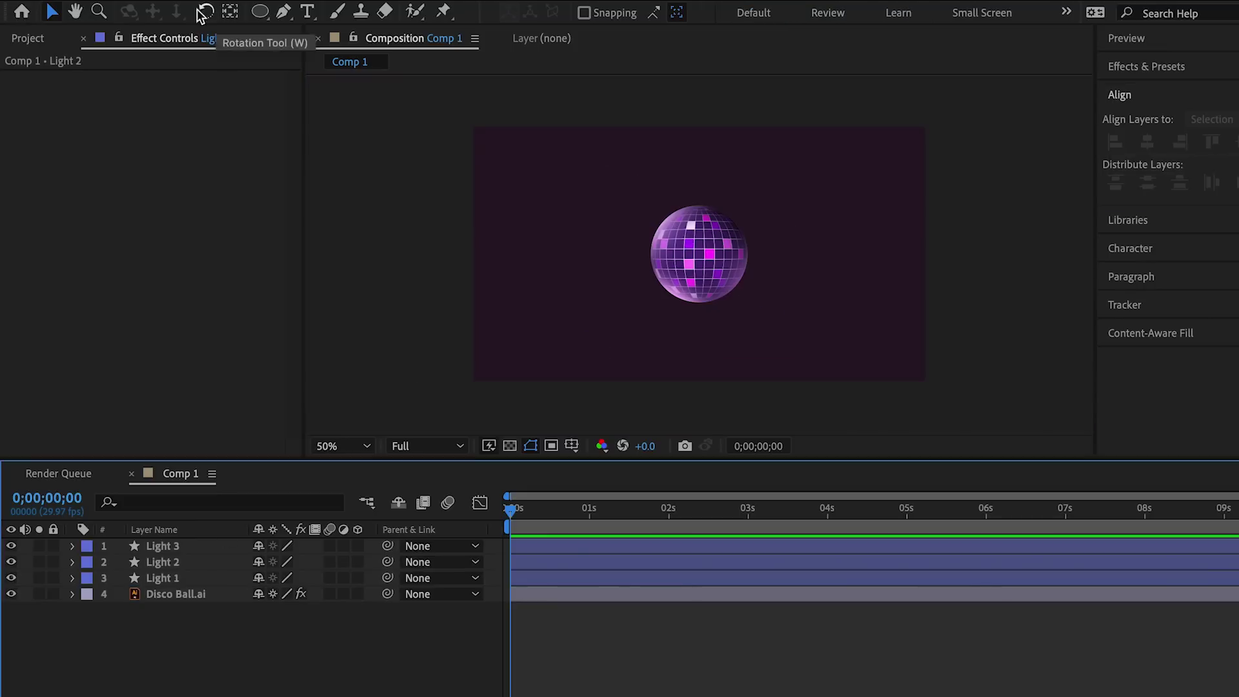
# - Add the expression time*50 to the CC Sphere Rotation Y property of the Disco Ball.ai layer
pyautogui.click(171, 594)
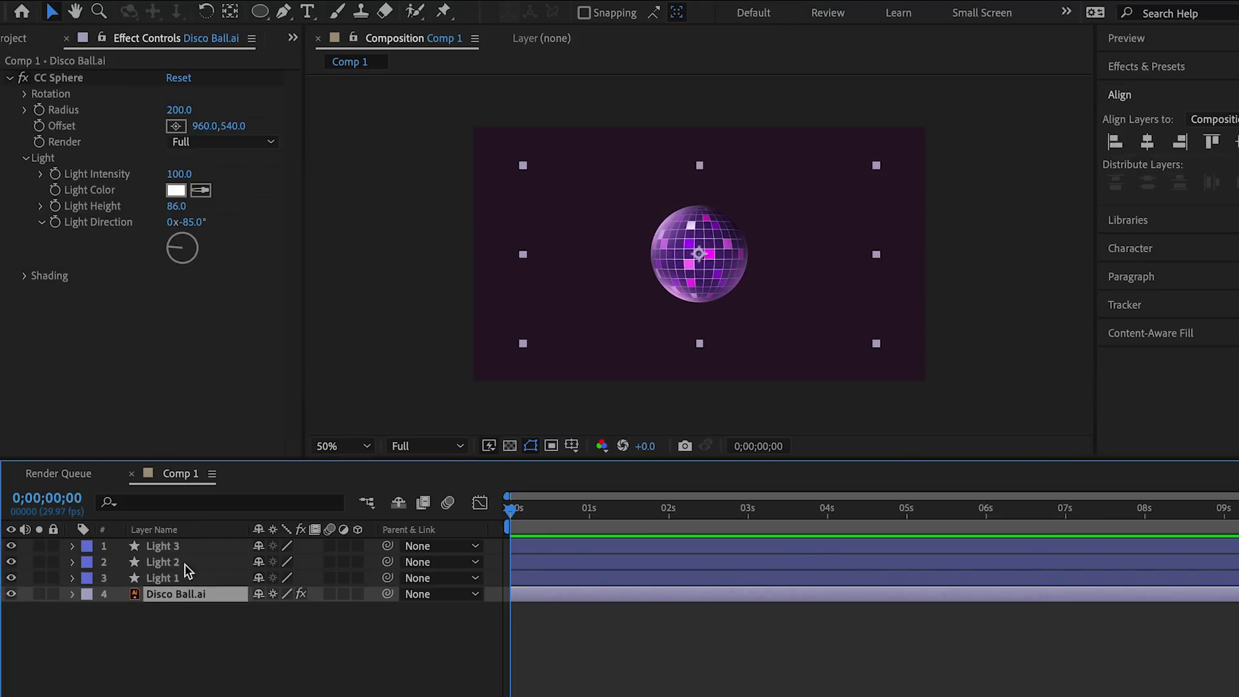
pyautogui.click(25, 95)
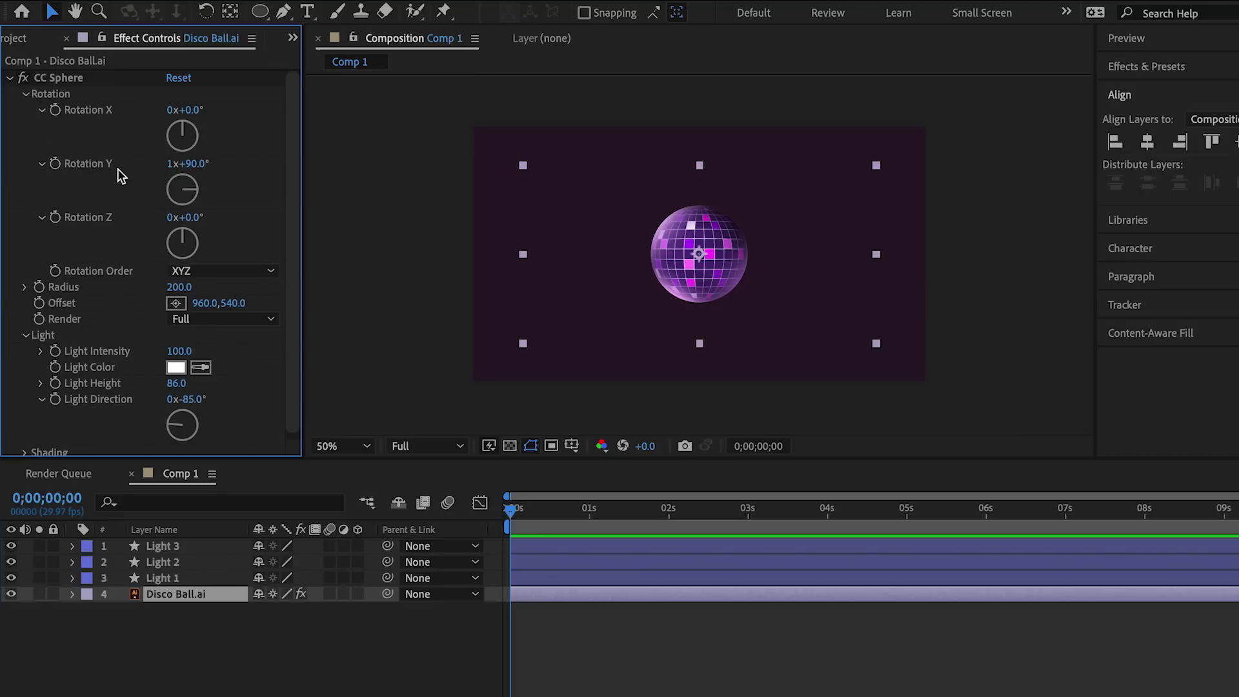
pyautogui.keyDown('alt'); pyautogui.click(55, 164); pyautogui.keyUp('alt')
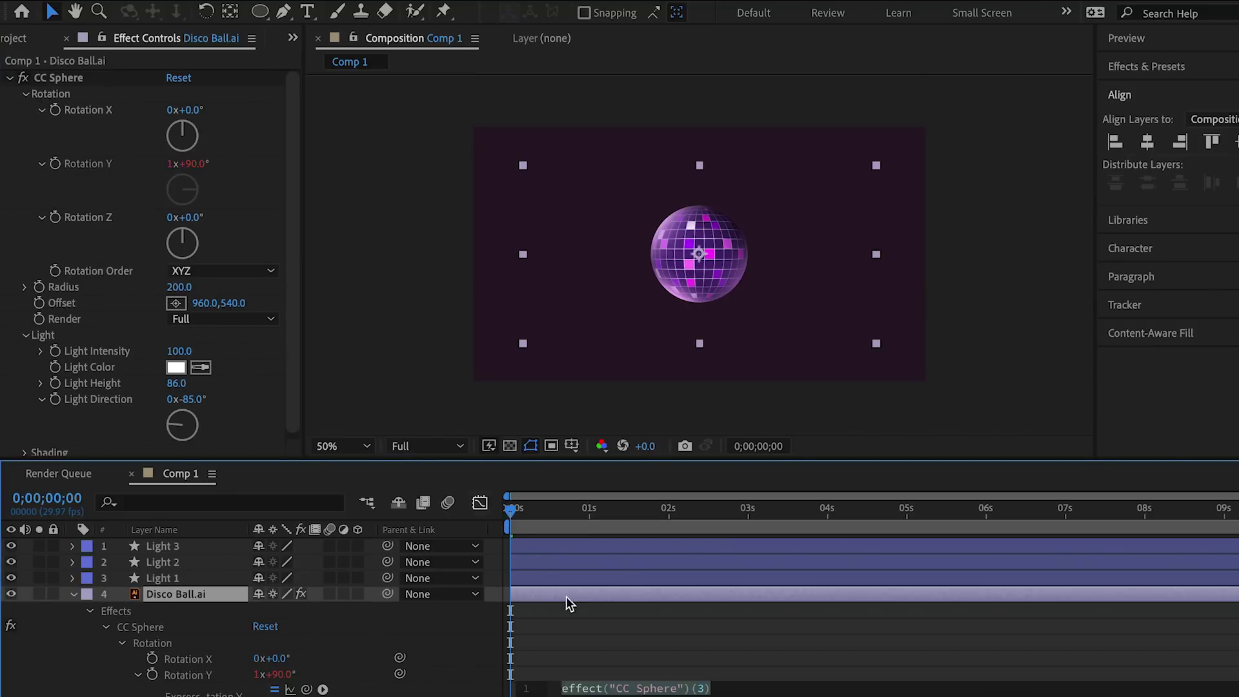
pyautogui.write('time')
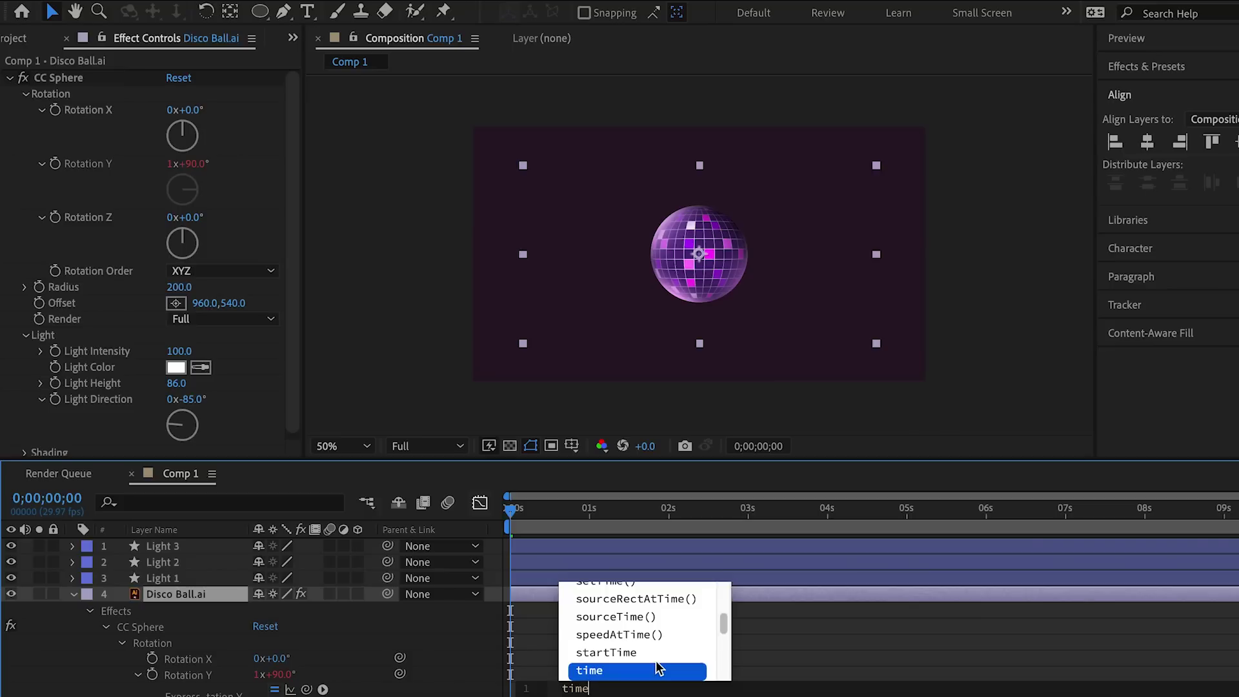
pyautogui.write('*50')
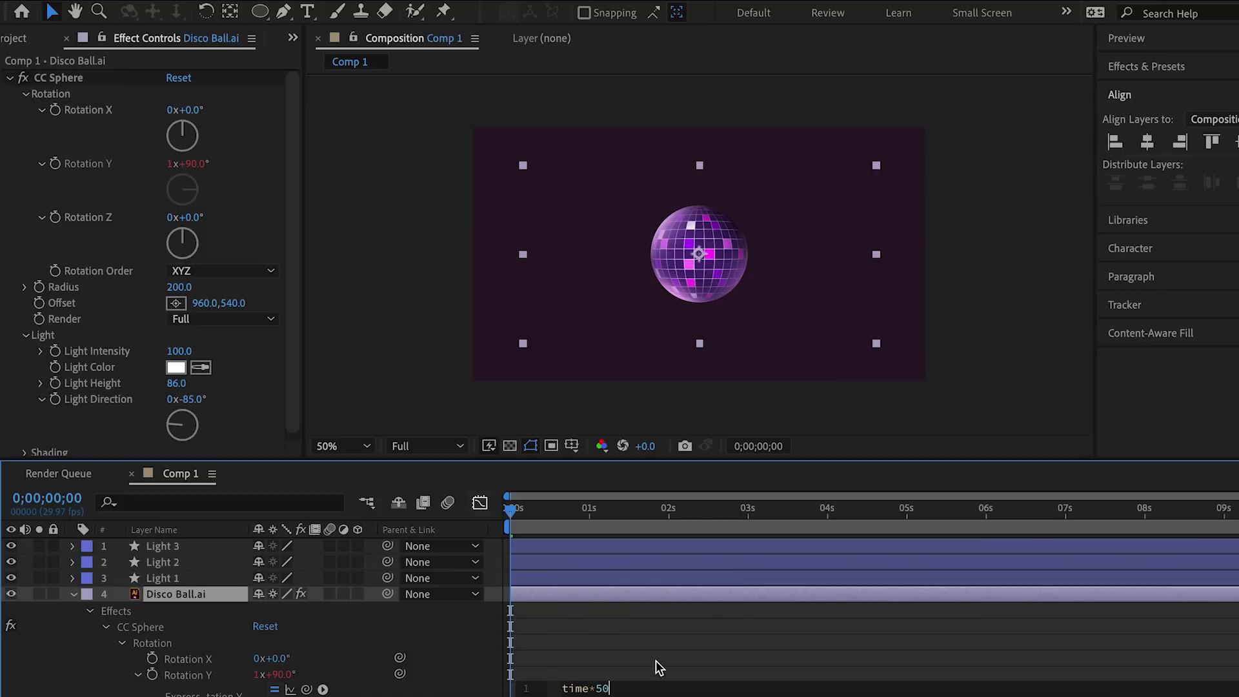
pyautogui.click(424, 409)
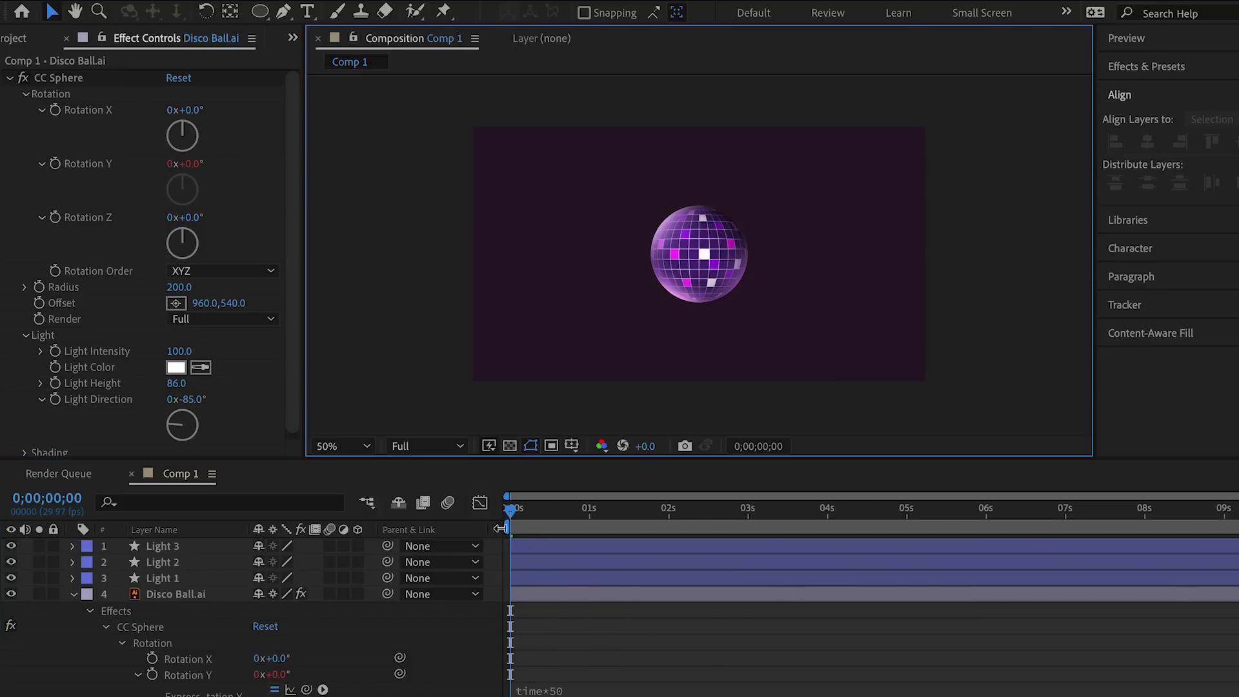
# - Preview the ball's rotation over the opening frames, return to the first frame, and collapse the layer and effect settings
pyautogui.moveTo(513, 519)
pyautogui.mouseDown()
pyautogui.moveTo(647, 509)
pyautogui.moveTo(516, 511)
pyautogui.mouseUp()
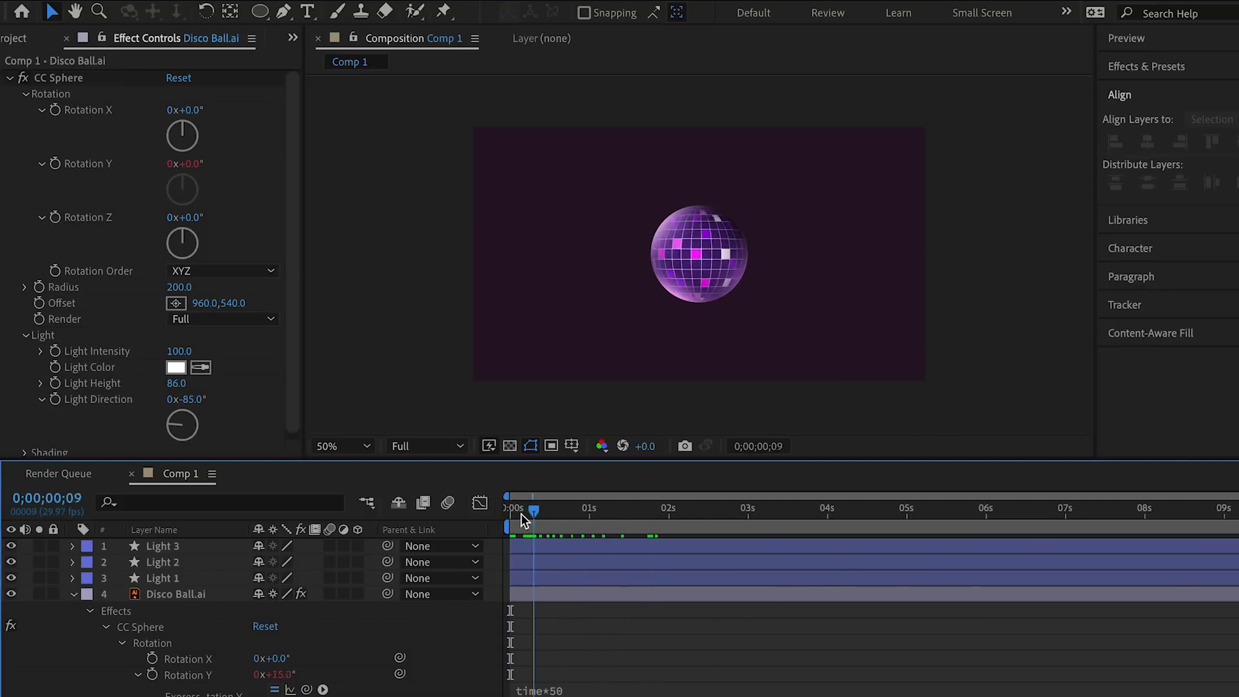
pyautogui.press("'")
pyautogui.click(76, 595)
pyautogui.press("'")
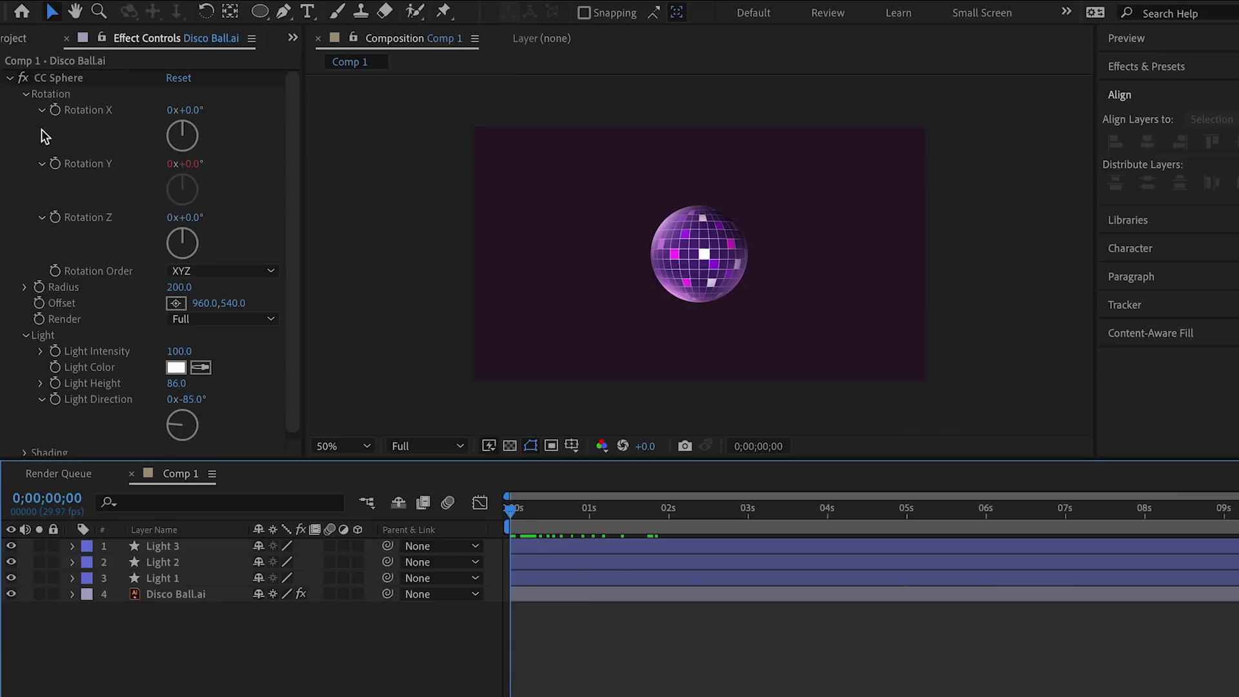
pyautogui.click(10, 78)
# - Add an adjustment layer to Comp 1 and rename it Glow
pyautogui.click(304, 1)
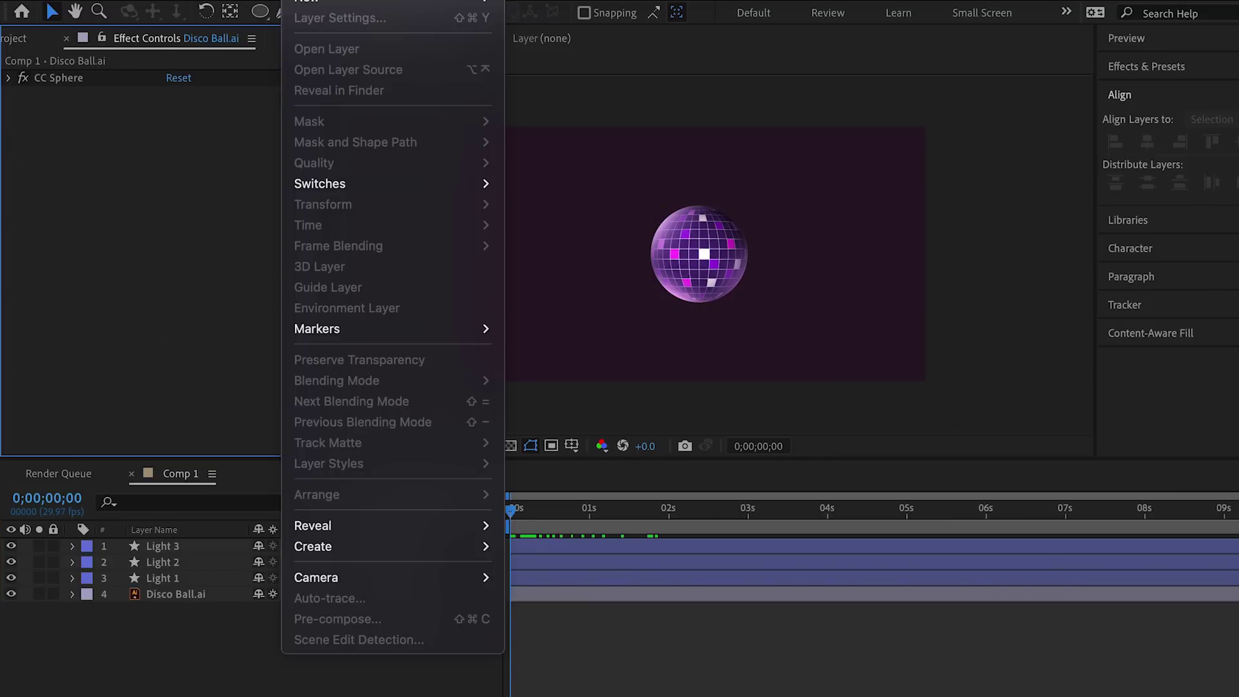
pyautogui.moveTo(388, 2)
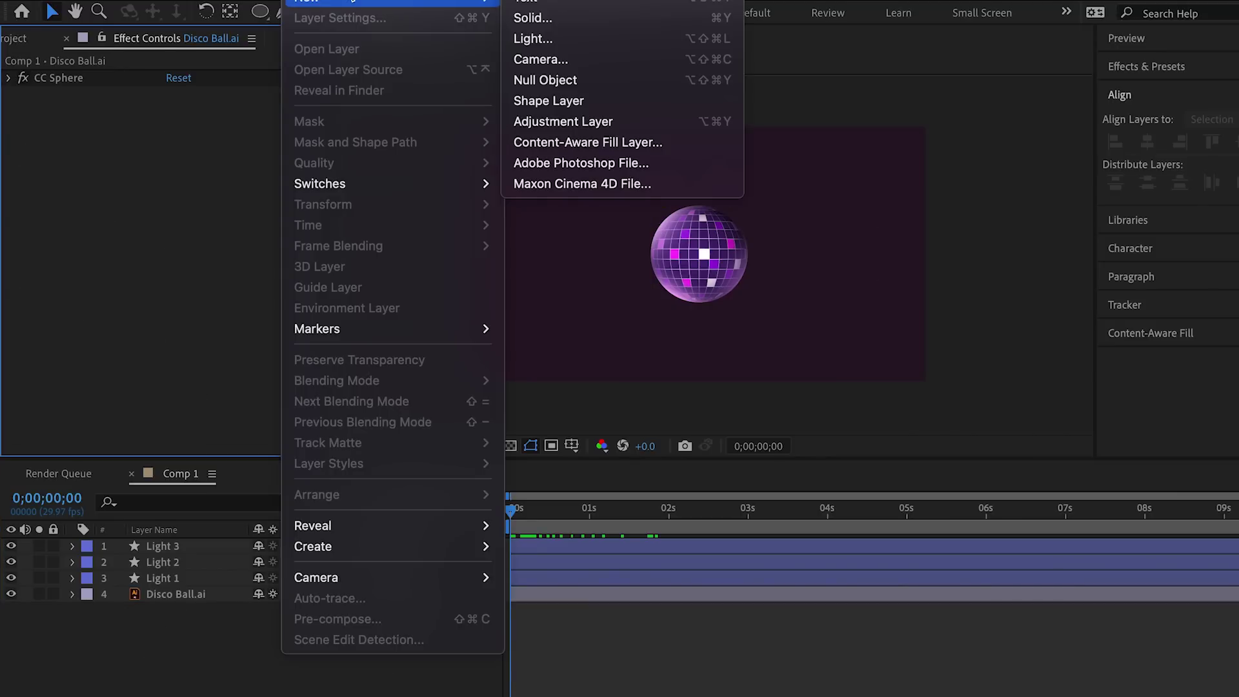
pyautogui.click(654, 124)
pyautogui.rightClick(186, 547)
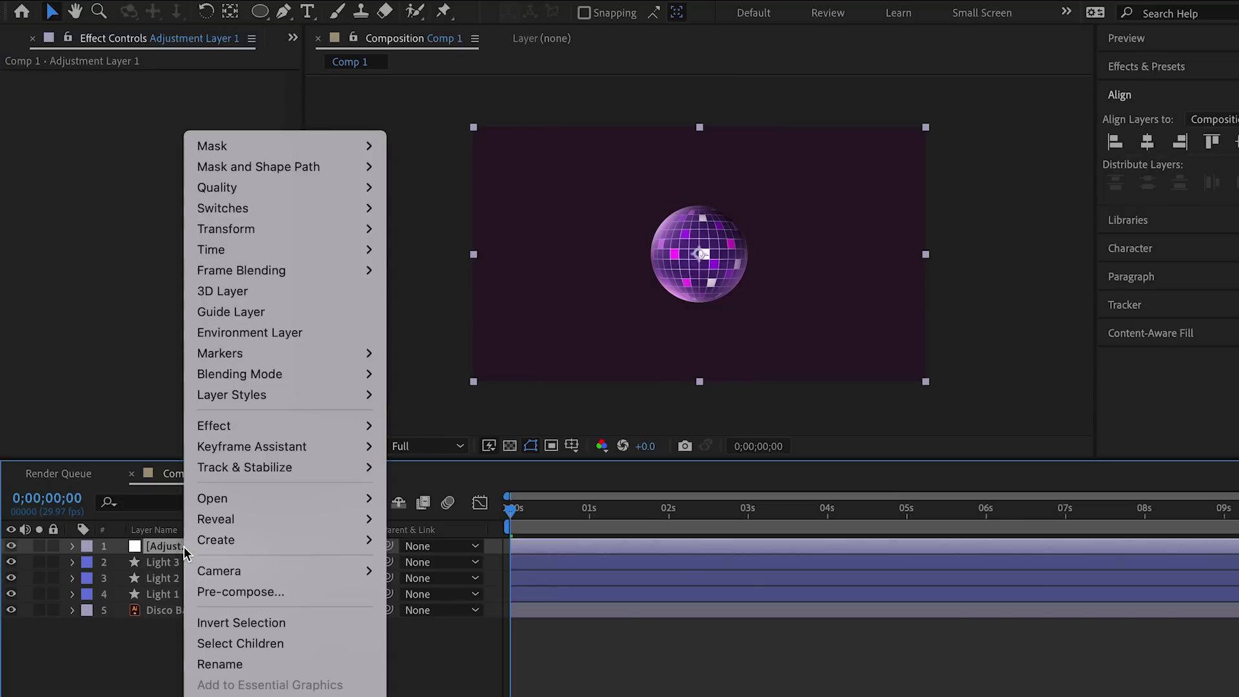
pyautogui.click(281, 665)
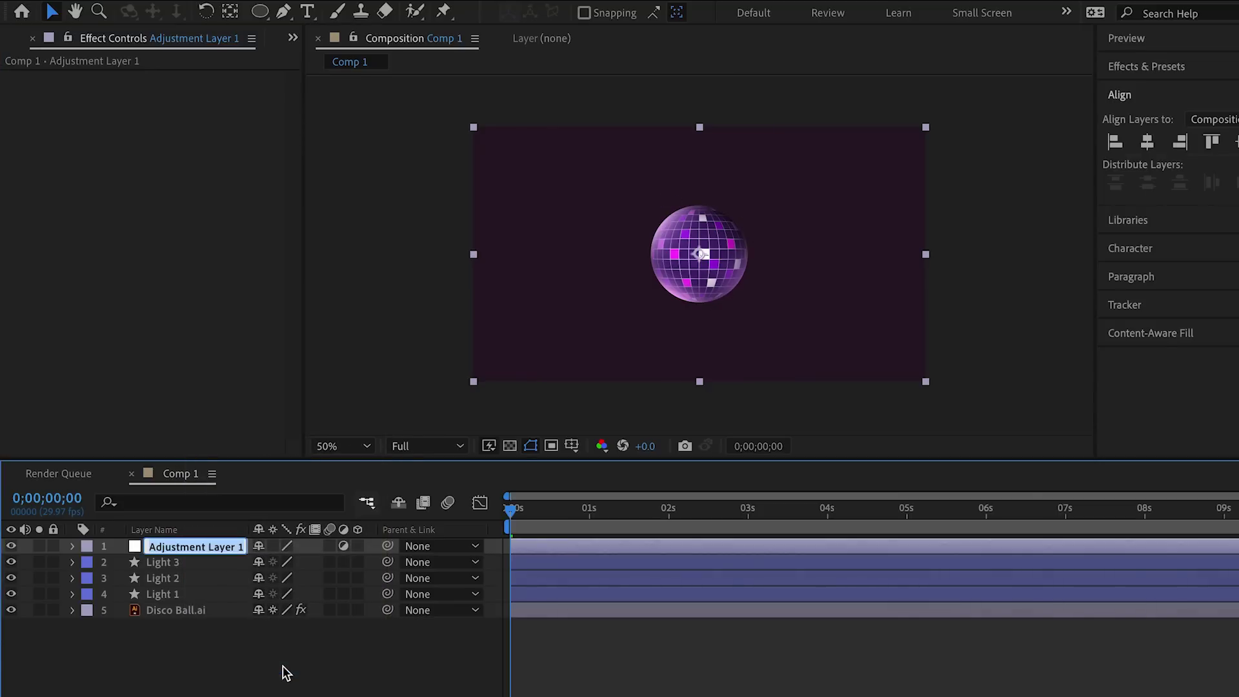
pyautogui.write('Glow')
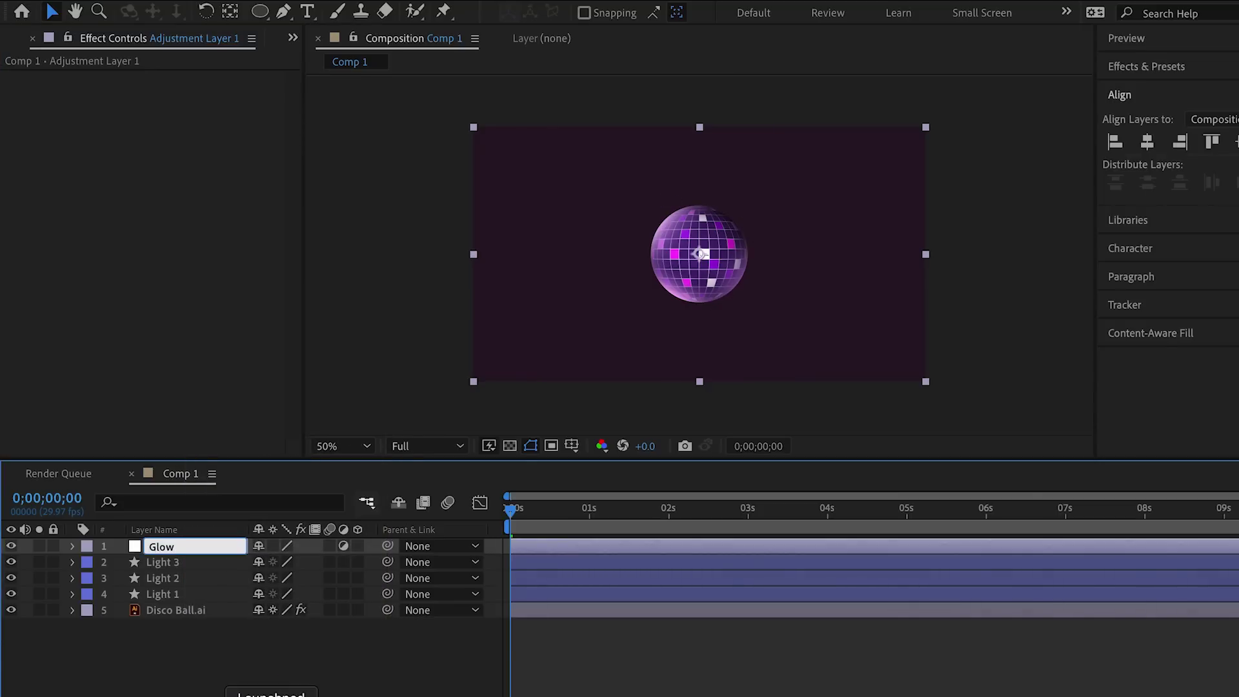
pyautogui.press('Return')
# - Find the Stylize Glow effect and apply it to the Glow adjustment layer
pyautogui.click(1146, 67)
pyautogui.click(1172, 91)
pyautogui.write('Sphere')
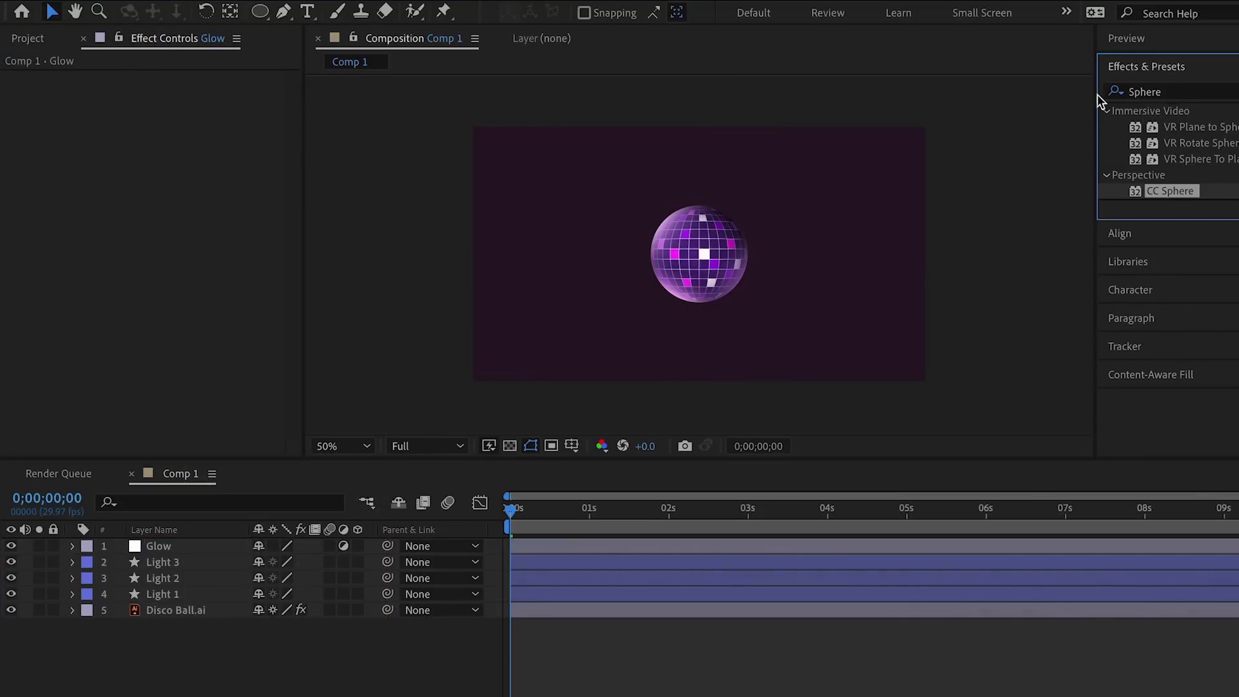
pyautogui.press('BackSpace')
pyautogui.press('BackSpace')
pyautogui.press('BackSpace')
pyautogui.press('BackSpace')
pyautogui.press('BackSpace')
pyautogui.press('BackSpace')
pyautogui.write('Glow')
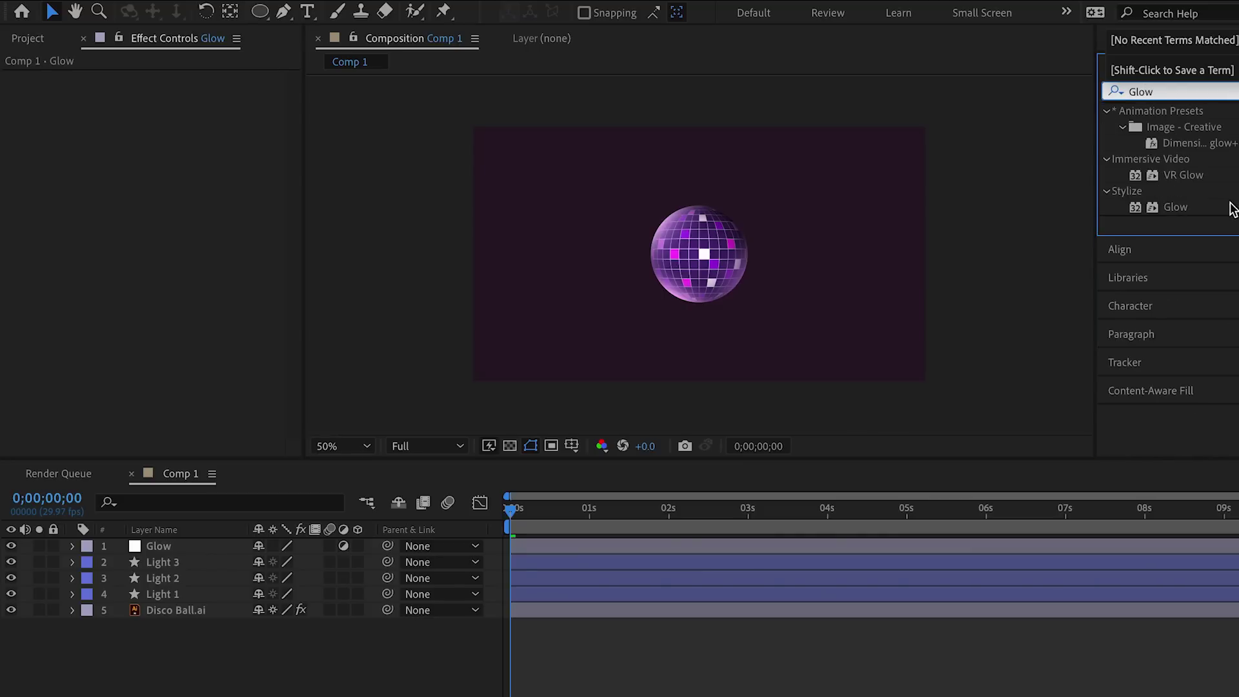
pyautogui.moveTo(1177, 206); pyautogui.dragTo(204, 547)
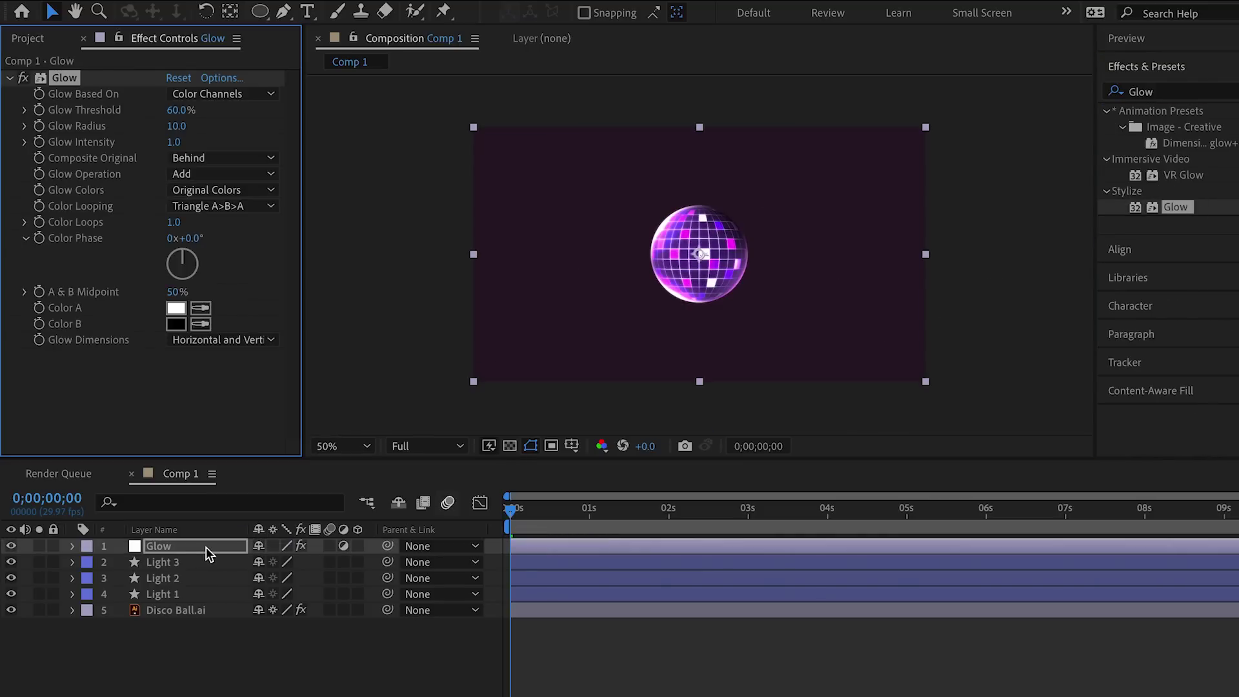
# - Set the Glow effect's radius to 100 and its intensity to 0.5, and collapse its settings
pyautogui.moveTo(183, 131); pyautogui.dragTo(215, 129)
pyautogui.click(177, 127)
pyautogui.write('1')
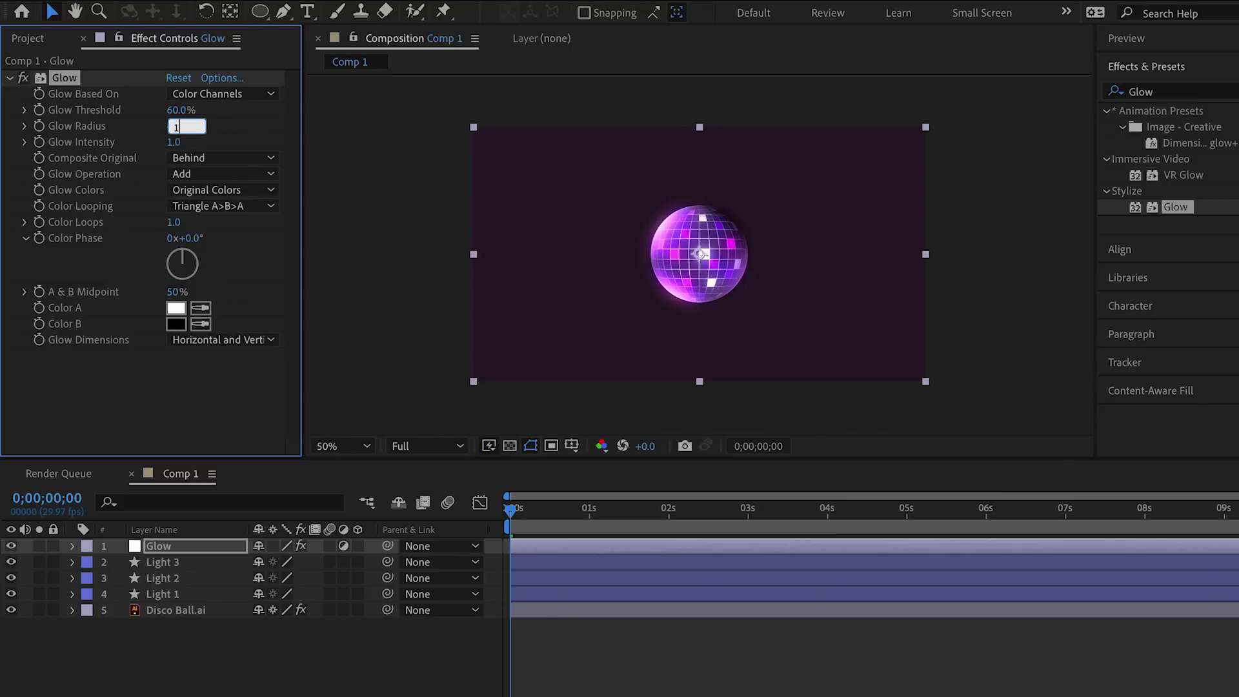
pyautogui.press('Tab')
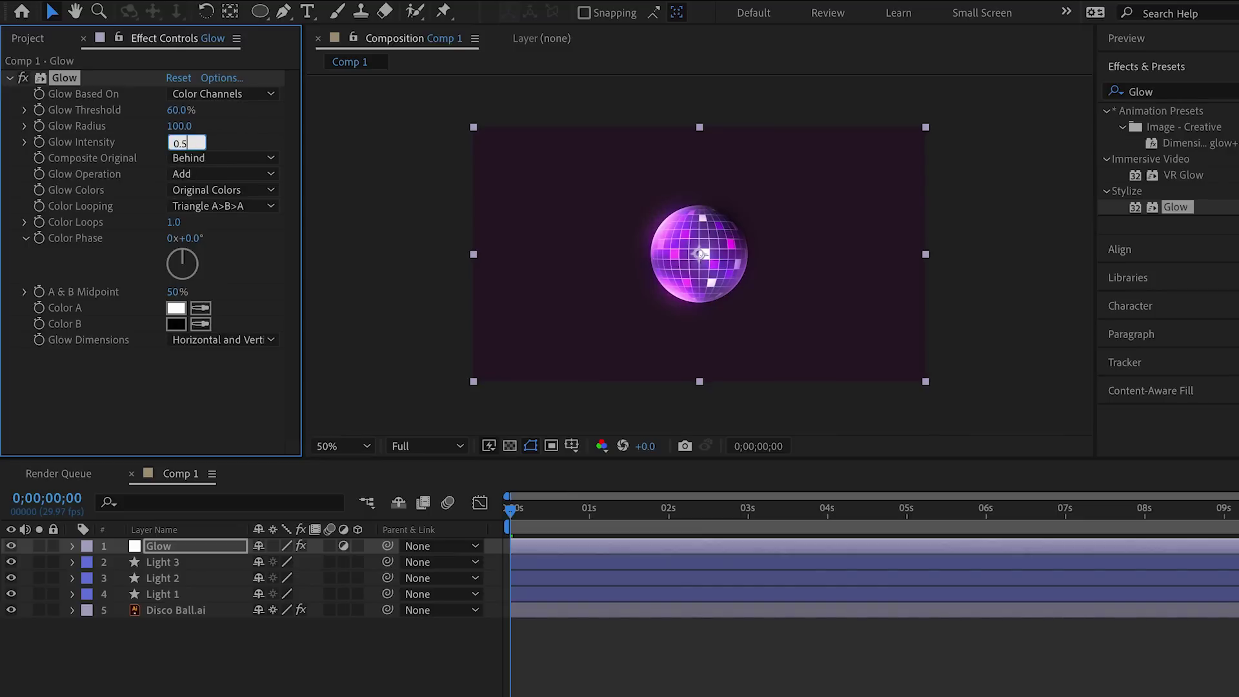
pyautogui.press('Tab')
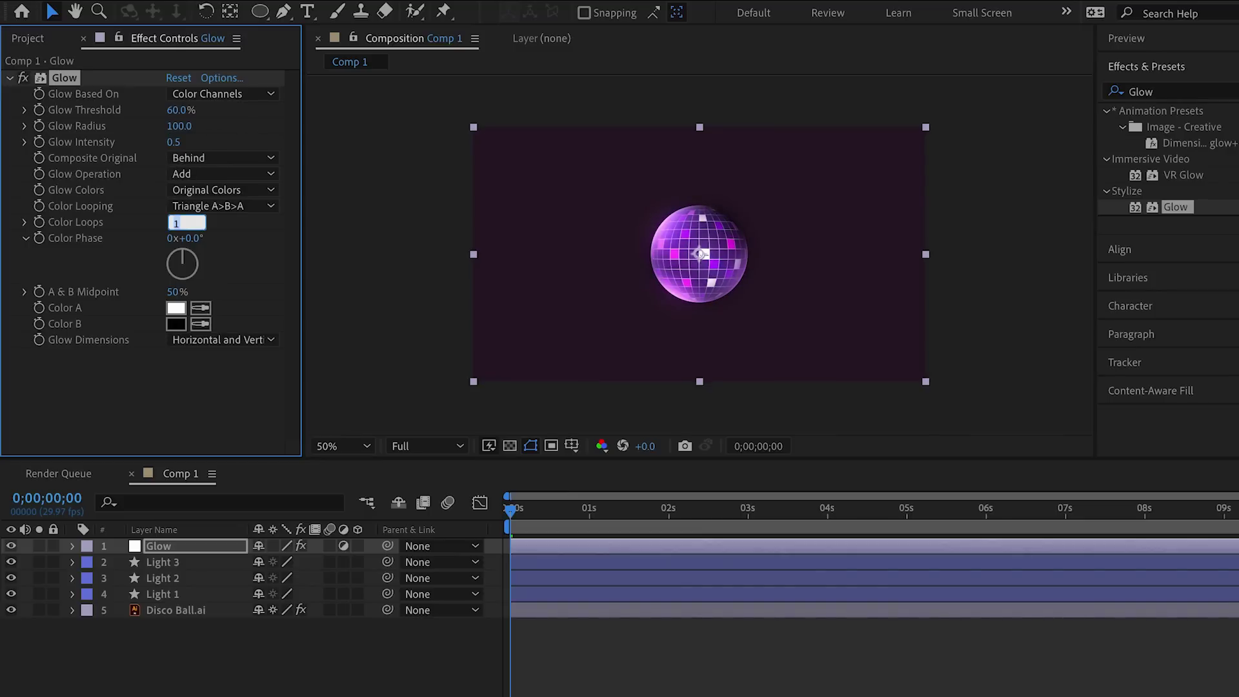
pyautogui.click(113, 411)
pyautogui.click(10, 78)
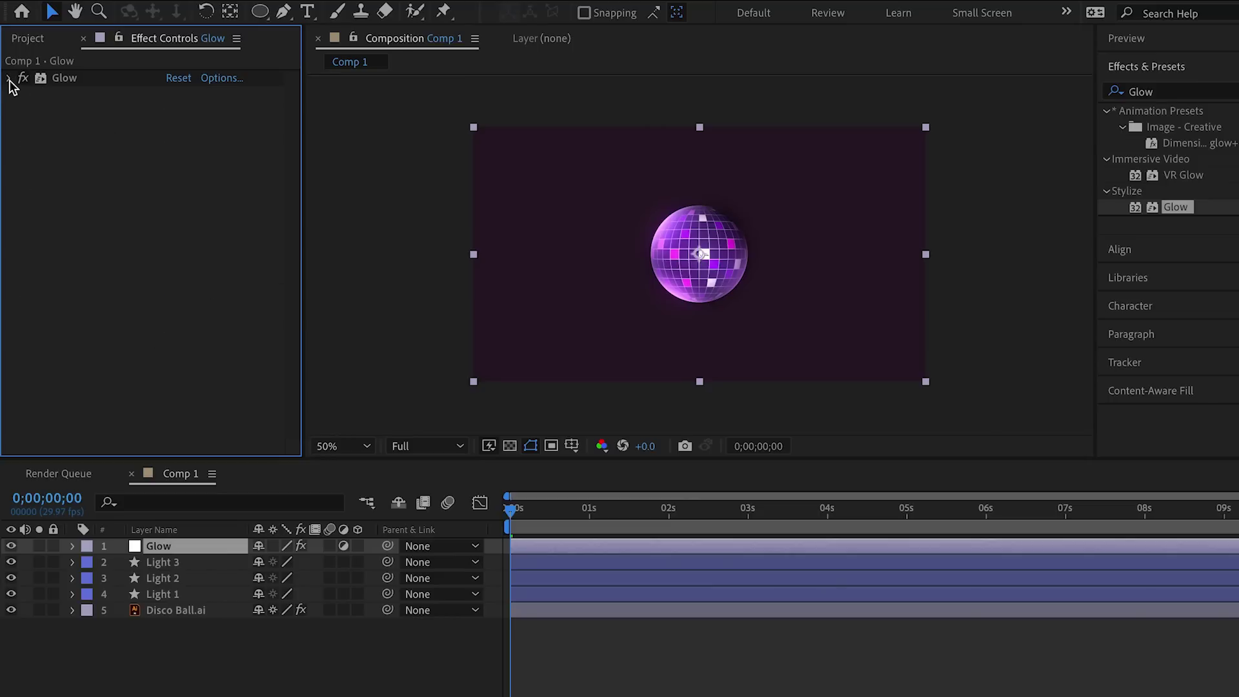
# - Duplicate the Glow effect, set the copy's radius to 200, and collapse its settings
pyautogui.click(97, 78)
pyautogui.hotkey('ctrl', 'd')
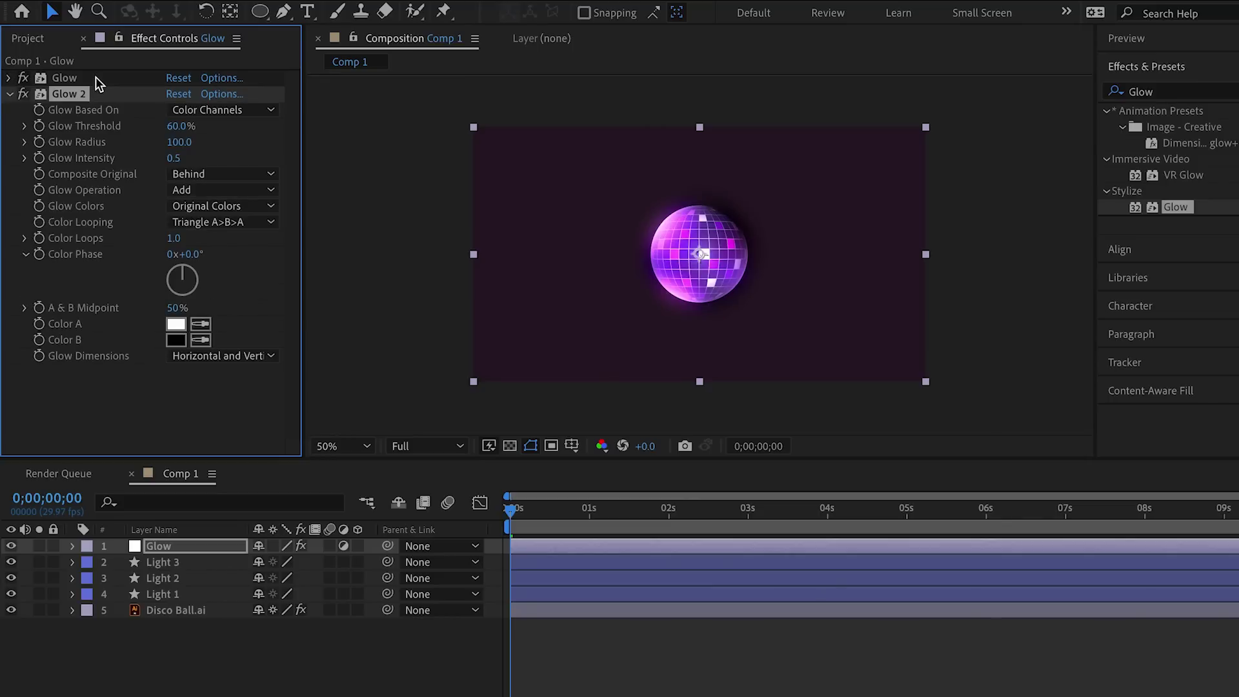
pyautogui.click(178, 143)
pyautogui.write('200')
pyautogui.press('Tab')
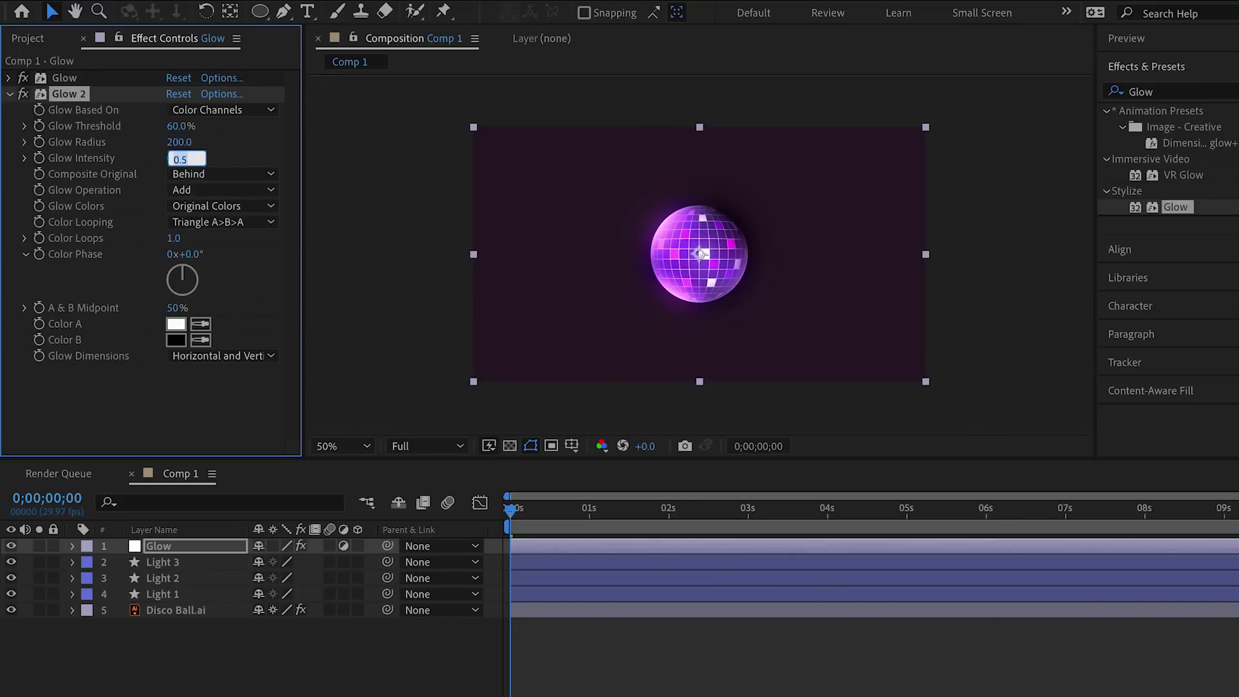
pyautogui.click(9, 95)
# - Duplicate Glow 2 and set the third glow's radius to 300
pyautogui.hotkey('ctrl', 'd')
pyautogui.click(180, 158)
pyautogui.write('500')
pyautogui.press('Tab')
pyautogui.click(183, 159)
pyautogui.write('300')
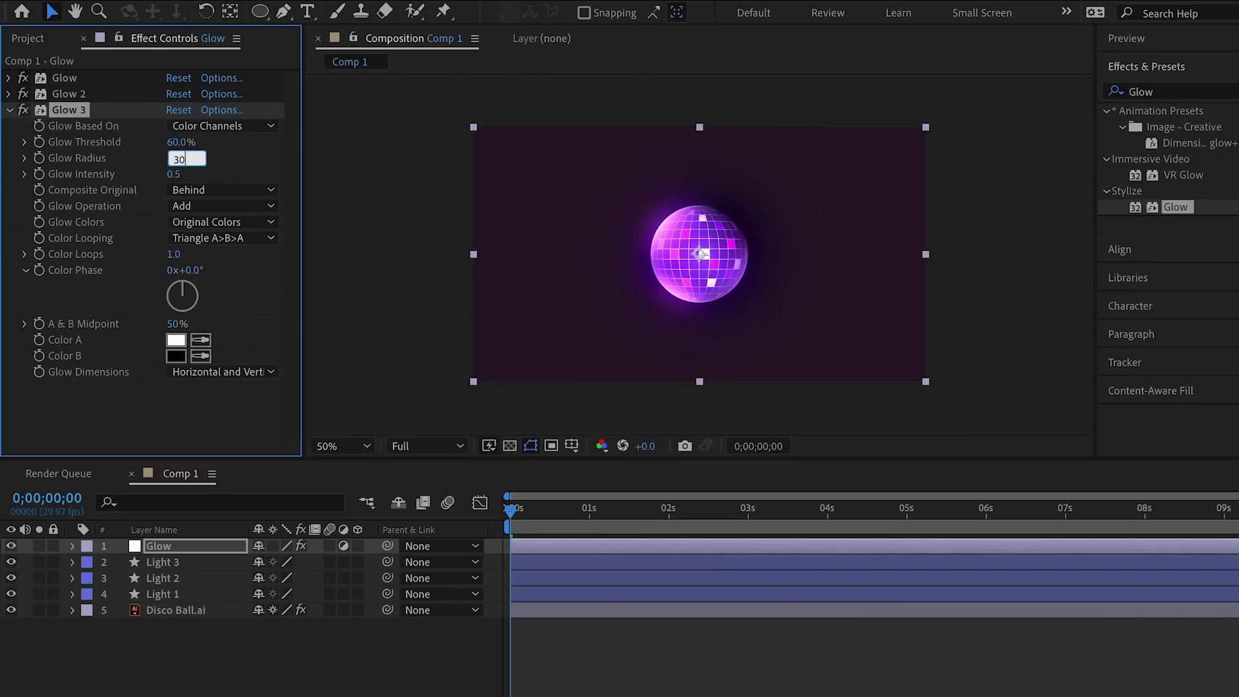
pyautogui.press('Tab')
# - Preview the glow from the first frame, and set Glow 3's intensity to 0.71 and radius to 350
pyautogui.moveTo(556, 516); pyautogui.dragTo(507, 520)
pyautogui.press('space')
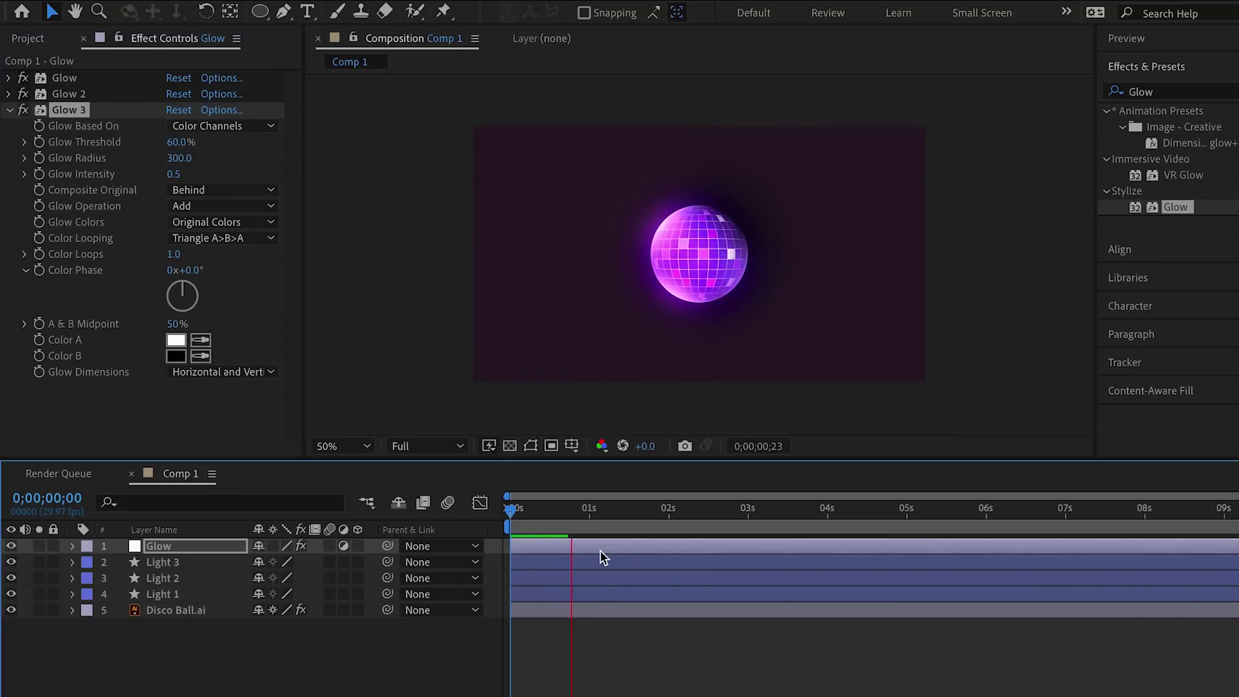
pyautogui.click(175, 174)
pyautogui.moveTo(175, 174)
pyautogui.mouseDown()
pyautogui.moveTo(205, 173)
pyautogui.moveTo(185, 171)
pyautogui.mouseUp()
pyautogui.click(180, 158)
pyautogui.write('500')
pyautogui.press('Tab')
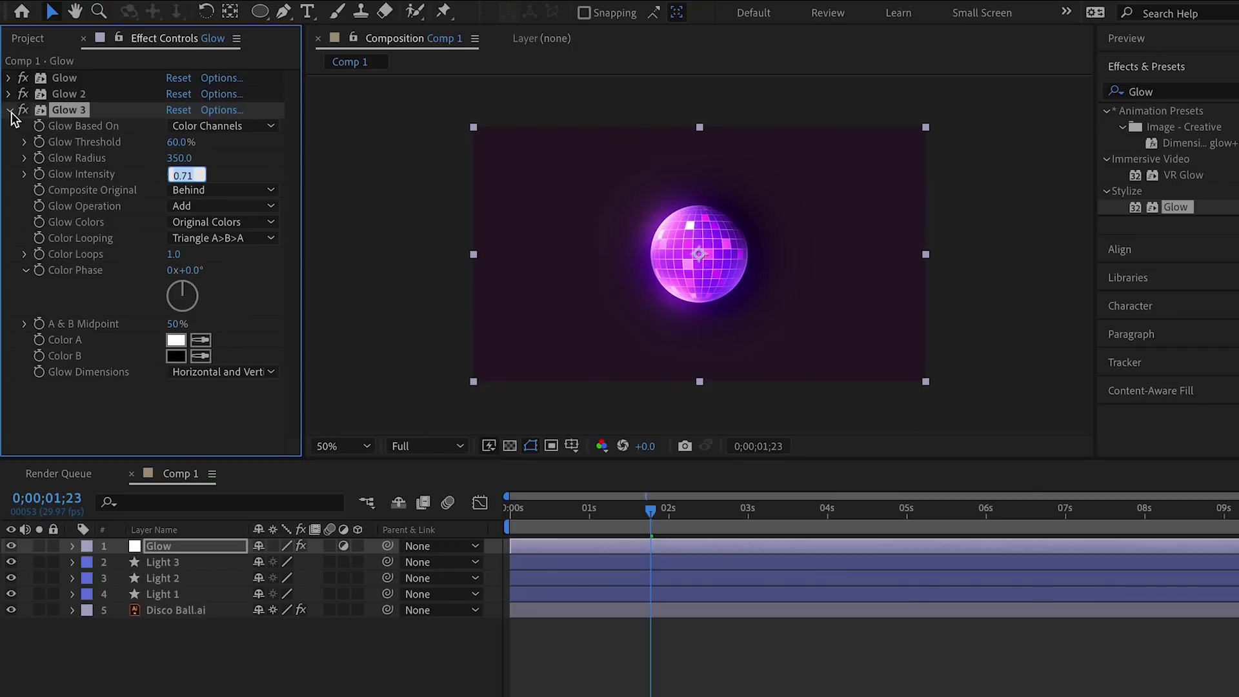
pyautogui.click(10, 110)
# - Set Glow 2's radius to 250 and raise its intensity slightly
pyautogui.click(9, 94)
pyautogui.click(179, 143)
pyautogui.write('250')
pyautogui.press('Tab')
pyautogui.click(122, 332)
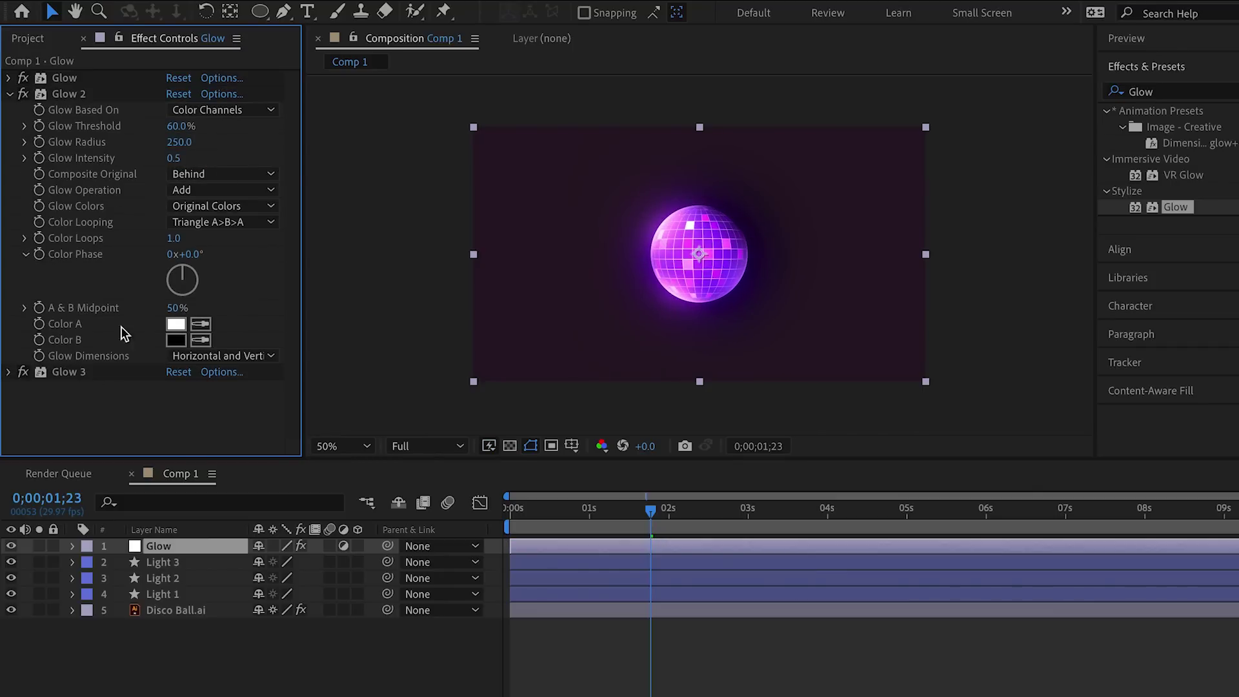
pyautogui.moveTo(173, 160); pyautogui.dragTo(180, 160)
pyautogui.click(9, 93)
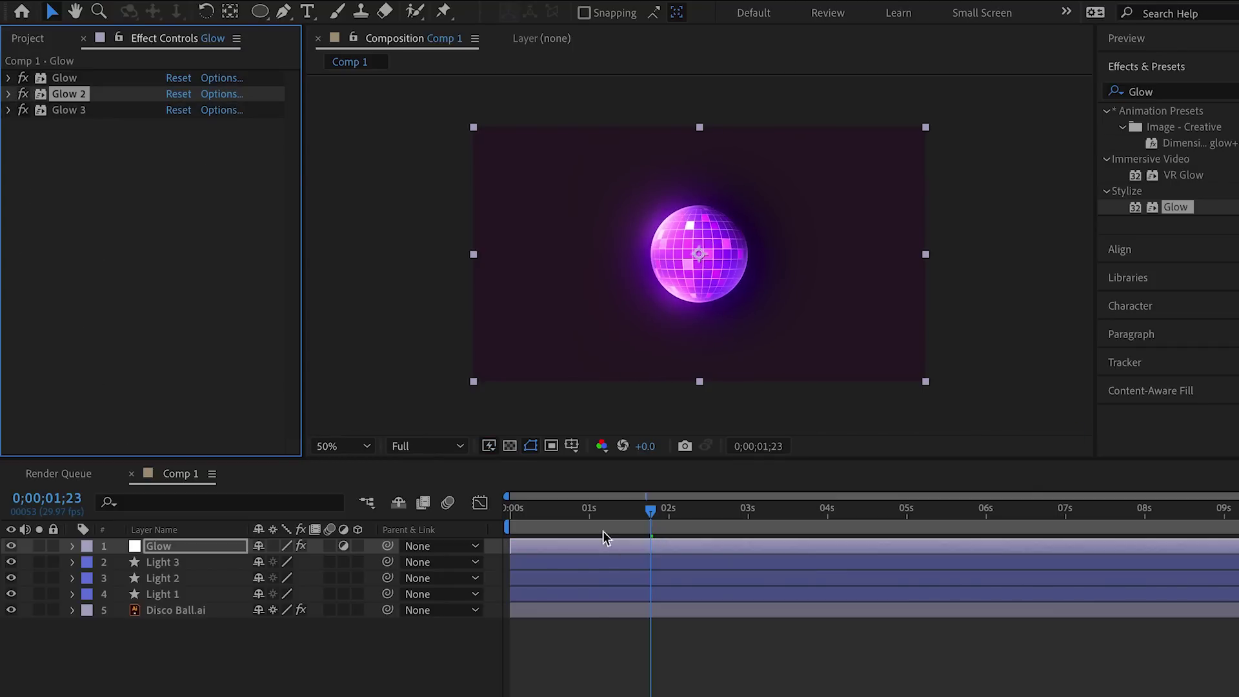
# - Preview the rotating ball at several points in the timeline and check the Glow layer's effect on it
pyautogui.click(550, 544)
pyautogui.press('space')
pyautogui.click(11, 547)
pyautogui.click(11, 548)
pyautogui.moveTo(544, 512); pyautogui.dragTo(594, 513)
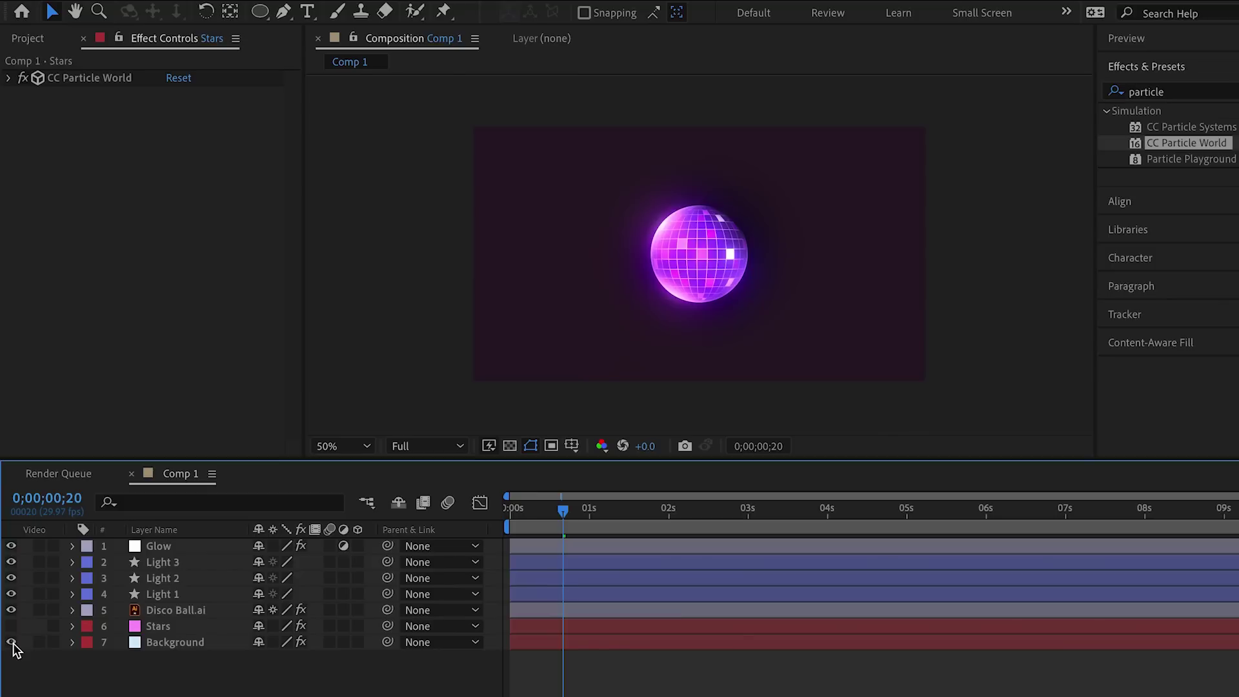
# - Make the Background and Stars layers visible behind the disco ball
pyautogui.click(11, 642)
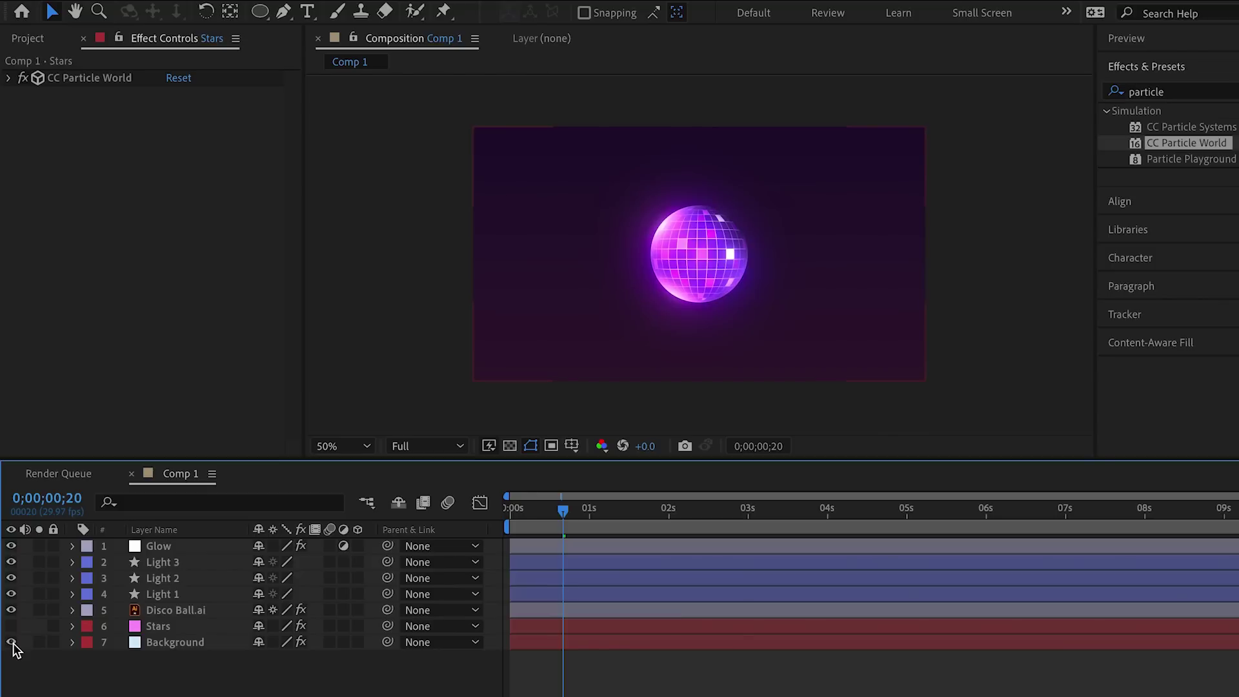
pyautogui.click(11, 626)
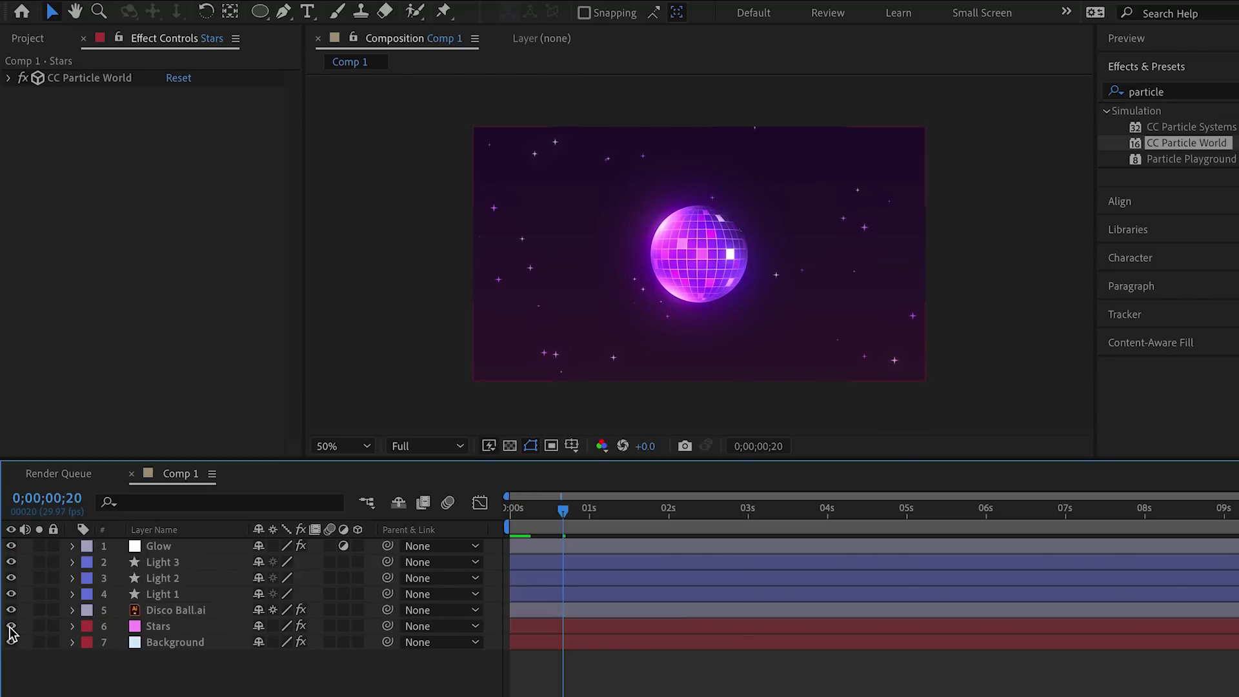